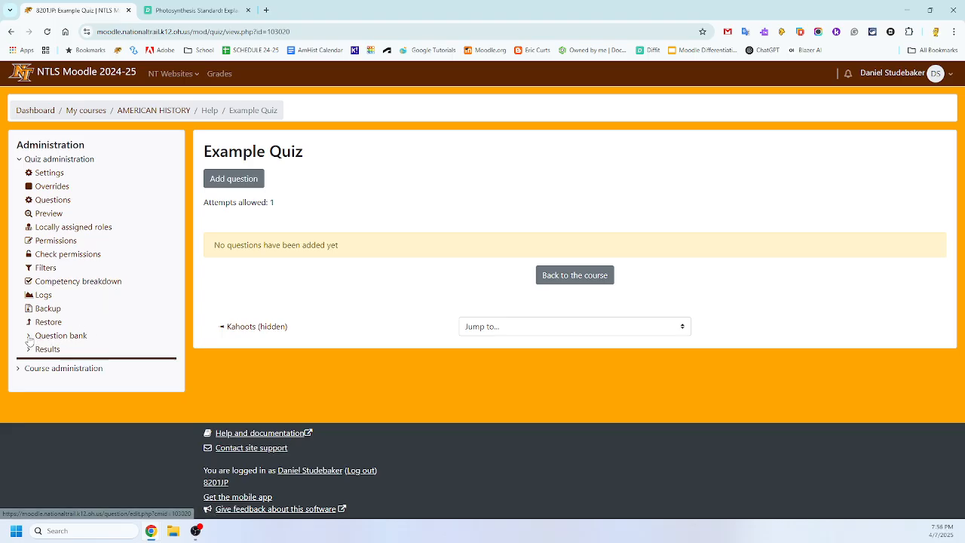
Step: Open the quiz's question bank, select the EXAMPLE HELP category, and check the subcategories listed under it
{"action": "left_click", "coordinate": [64, 337]}
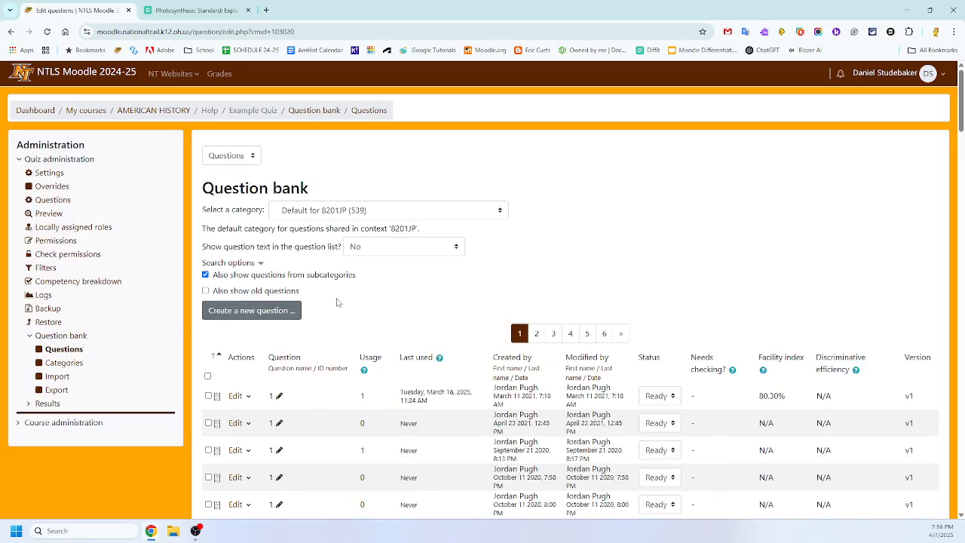
{"action": "left_click", "coordinate": [500, 214]}
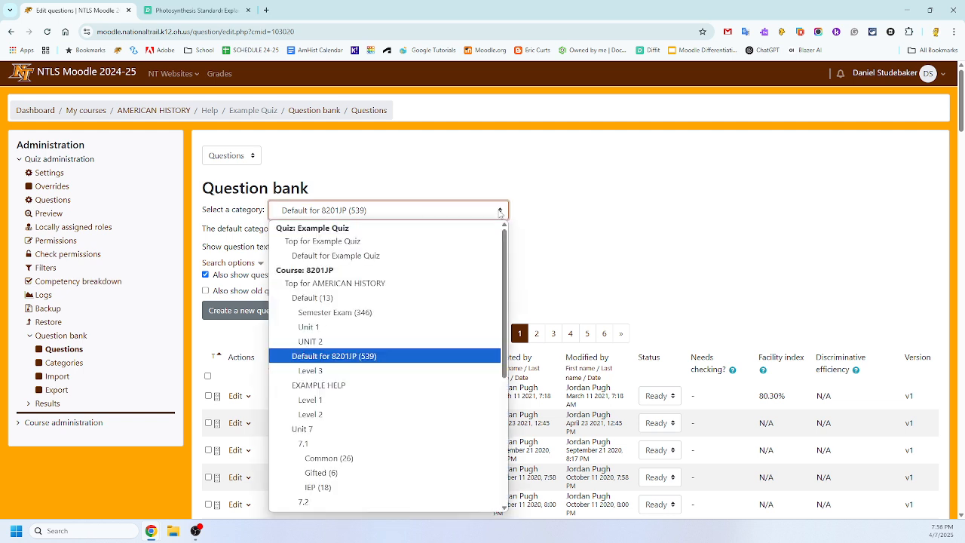
{"action": "left_click", "coordinate": [337, 388]}
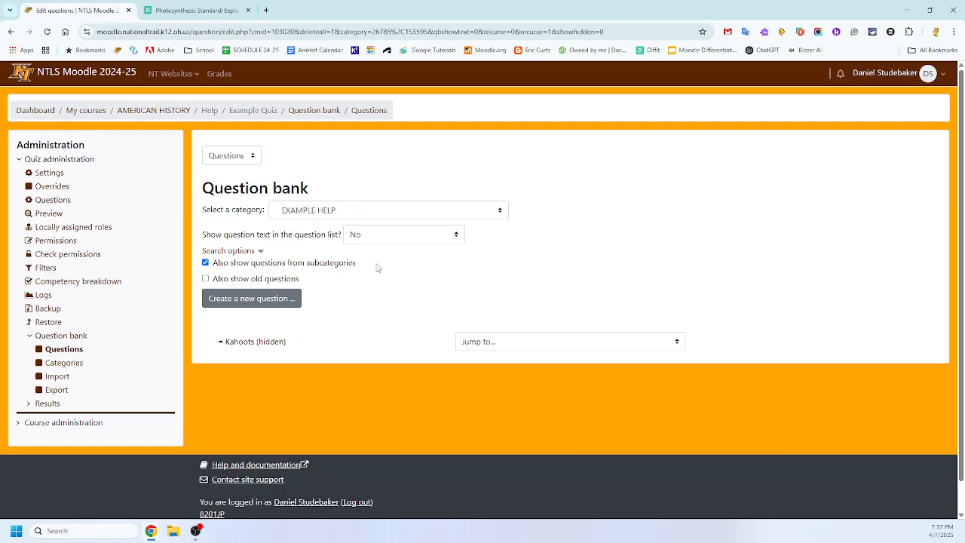
{"action": "left_click", "coordinate": [499, 212]}
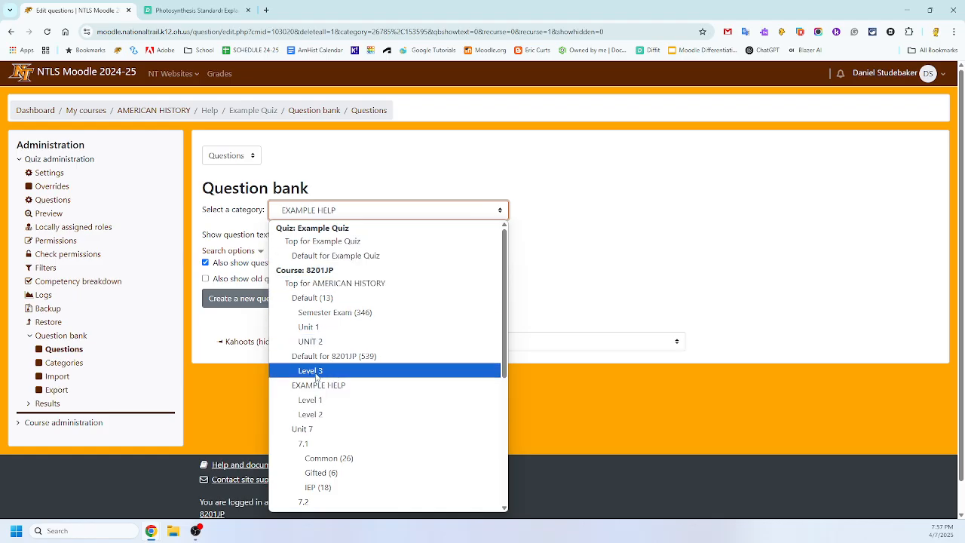
{"action": "left_click", "coordinate": [511, 153]}
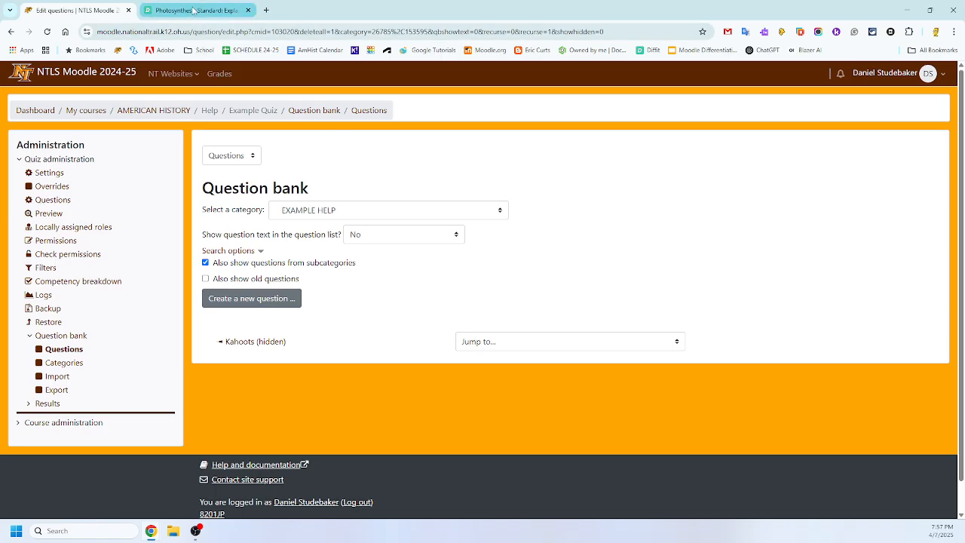
Step: Switch to the Diffit photosynthesis packet and examine its reading passage, summary, vocabulary words and multiple choice questions
{"action": "left_click", "coordinate": [194, 10]}
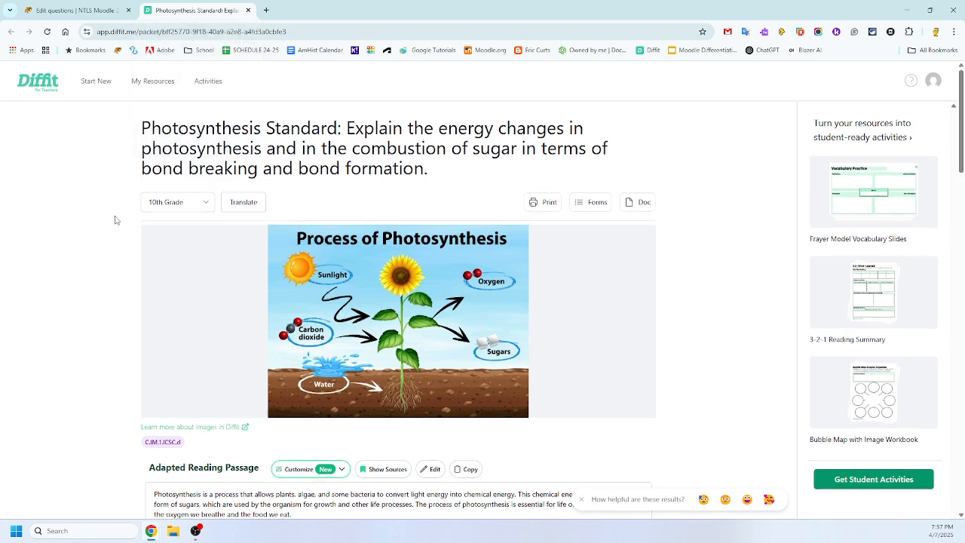
{"action": "scroll", "coordinate": [109, 218], "scroll_direction": "down", "scroll_amount": 2}
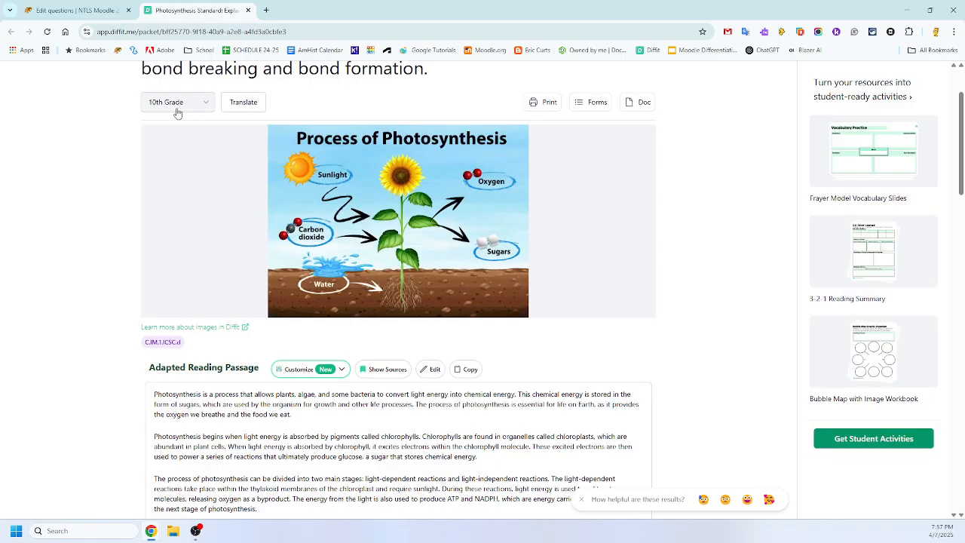
{"action": "scroll", "coordinate": [130, 196], "scroll_direction": "down", "scroll_amount": 2}
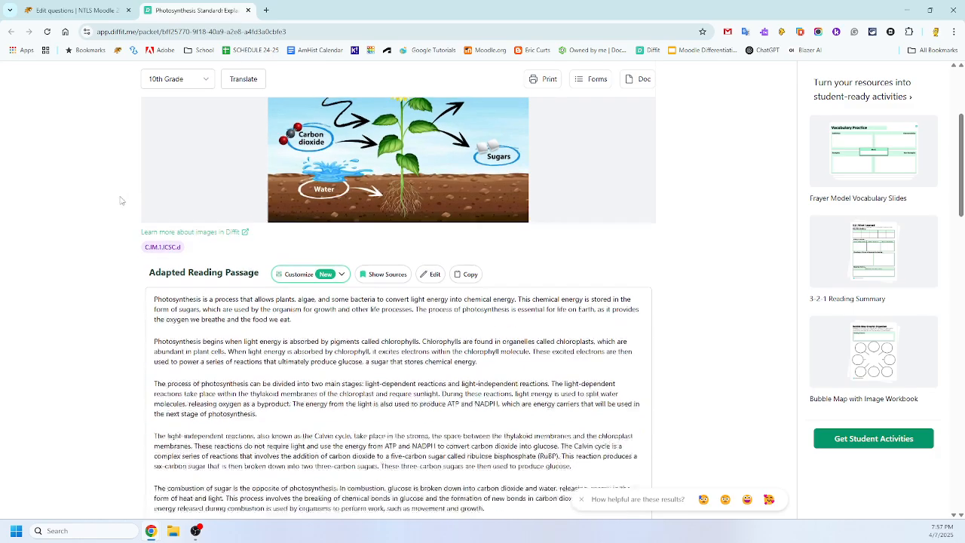
{"action": "mouse_move", "coordinate": [147, 246]}
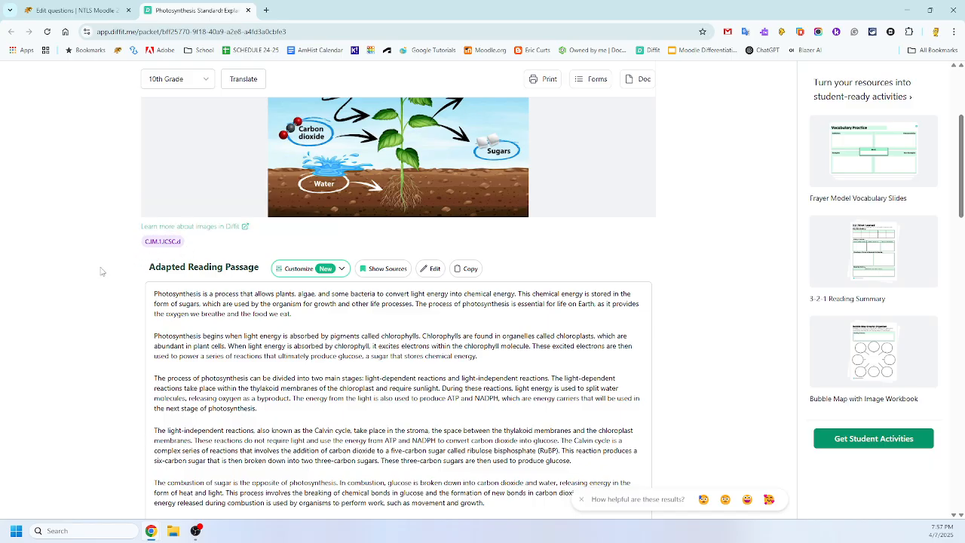
{"action": "scroll", "coordinate": [100, 270], "scroll_direction": "down", "scroll_amount": 1}
{"action": "scroll", "coordinate": [100, 271], "scroll_direction": "down", "scroll_amount": 2}
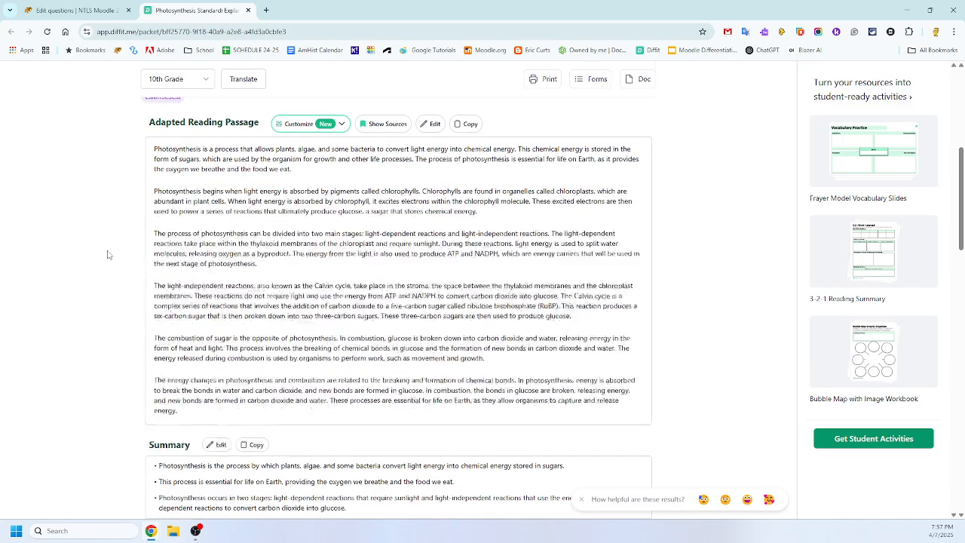
{"action": "scroll", "coordinate": [126, 225], "scroll_direction": "down", "scroll_amount": 3}
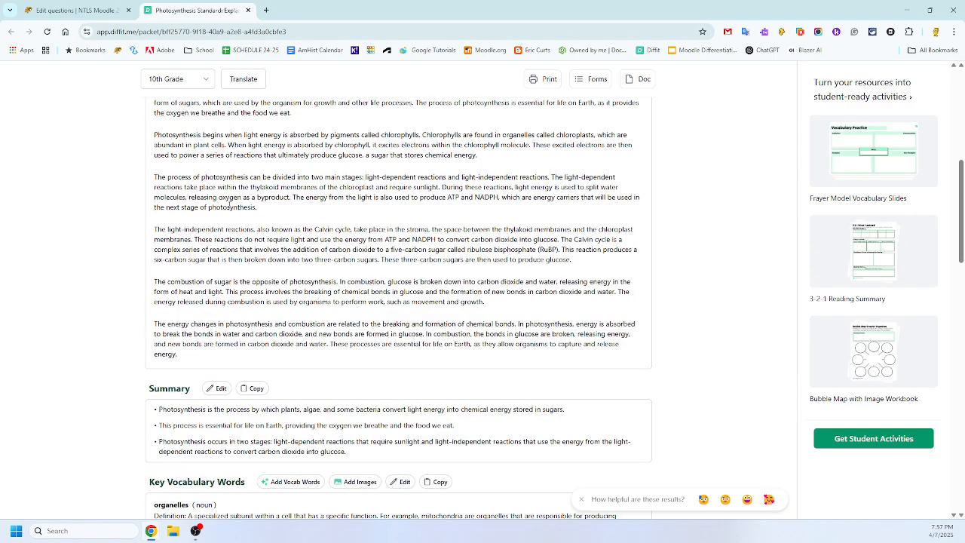
{"action": "scroll", "coordinate": [124, 224], "scroll_direction": "down", "scroll_amount": 5}
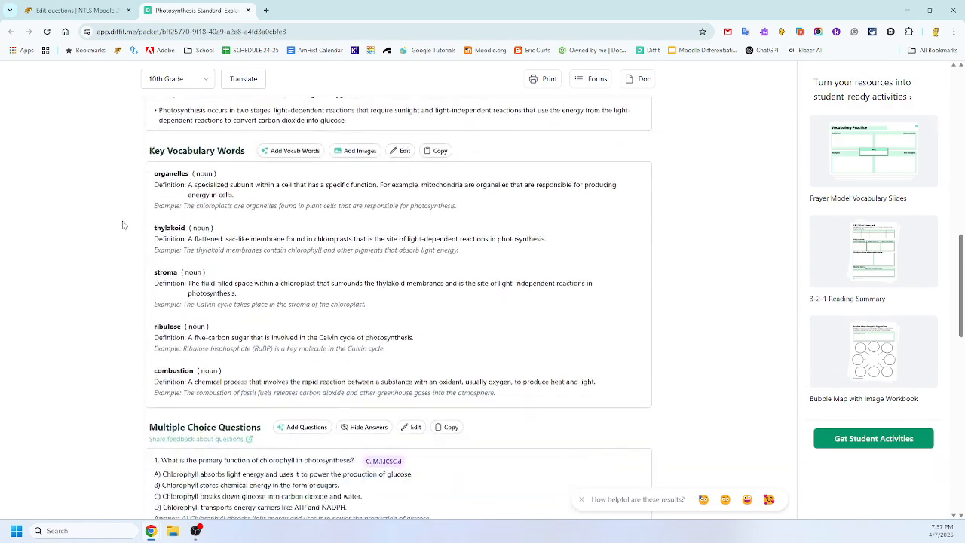
{"action": "scroll", "coordinate": [125, 218], "scroll_direction": "down", "scroll_amount": 2}
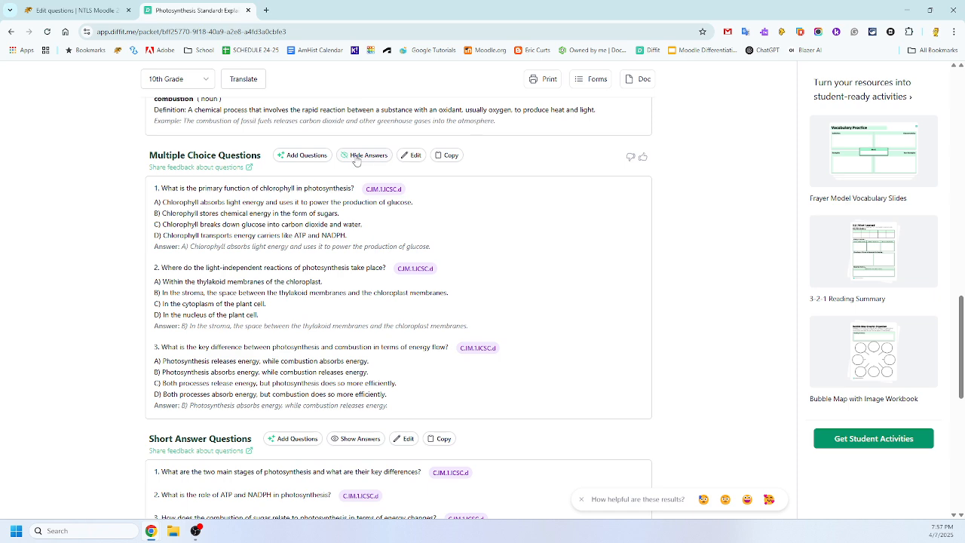
Step: Generate 5 additional multiple choice questions based on Depth of Knowledge Levels, using the Comprehension level
{"action": "left_click", "coordinate": [359, 157]}
{"action": "left_click", "coordinate": [358, 157]}
{"action": "left_click", "coordinate": [306, 157]}
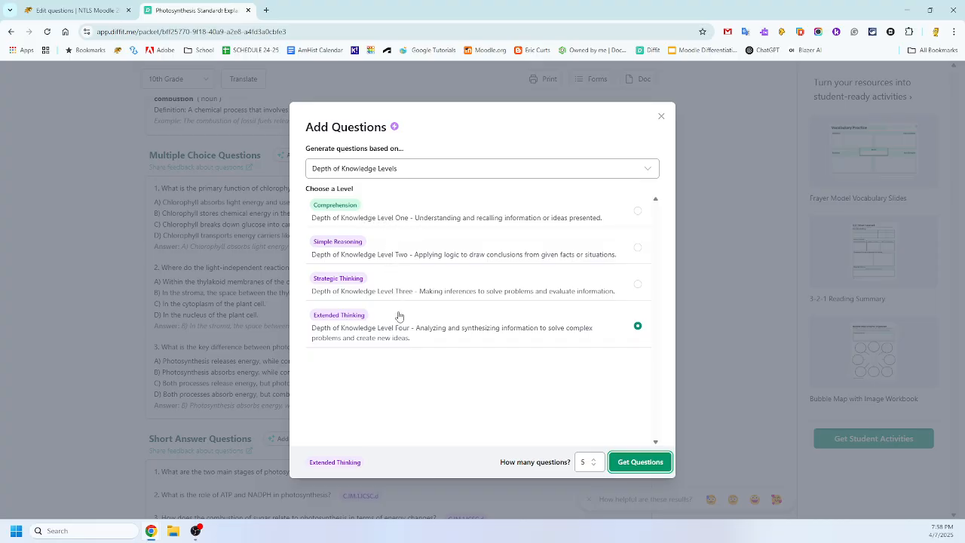
{"action": "left_click", "coordinate": [638, 212]}
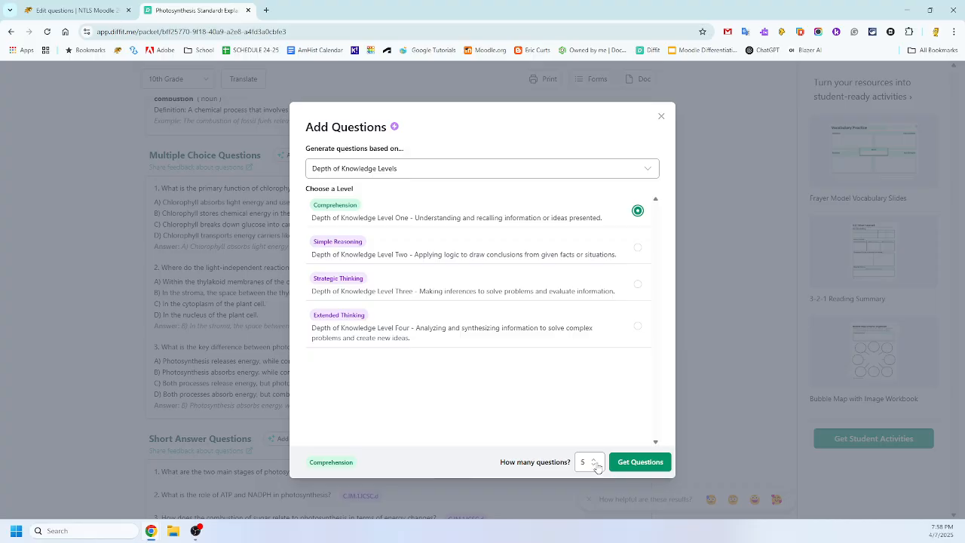
{"action": "left_click", "coordinate": [638, 466]}
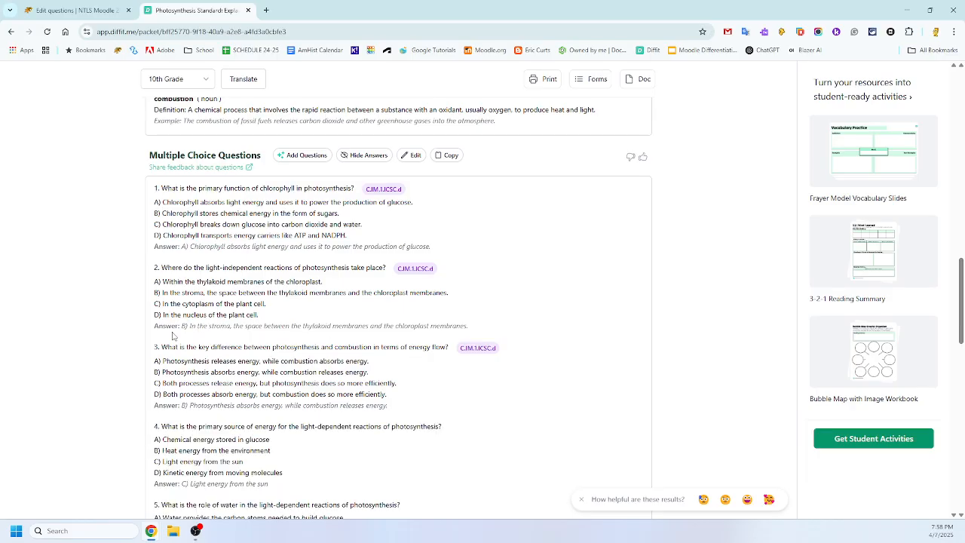
Step: Copy all the multiple choice questions, from the first question through the last one's answer line
{"action": "scroll", "coordinate": [181, 335], "scroll_direction": "down", "scroll_amount": 5}
{"action": "scroll", "coordinate": [182, 332], "scroll_direction": "down", "scroll_amount": 2}
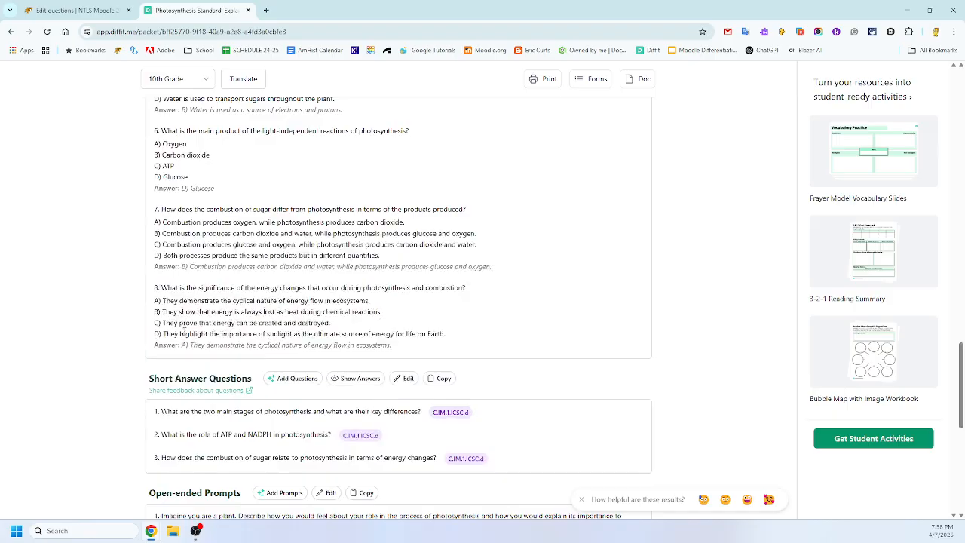
{"action": "scroll", "coordinate": [203, 332], "scroll_direction": "up", "scroll_amount": 4}
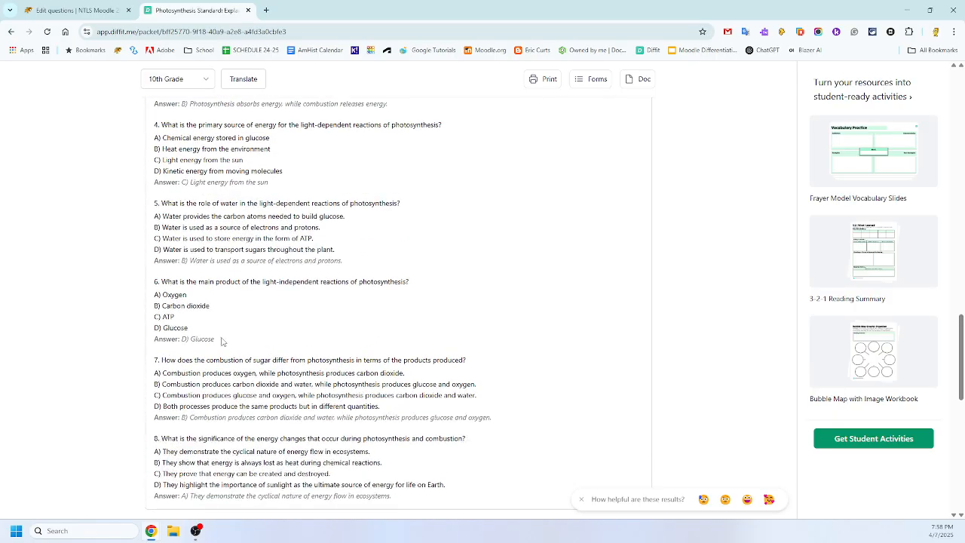
{"action": "scroll", "coordinate": [220, 324], "scroll_direction": "up", "scroll_amount": 2}
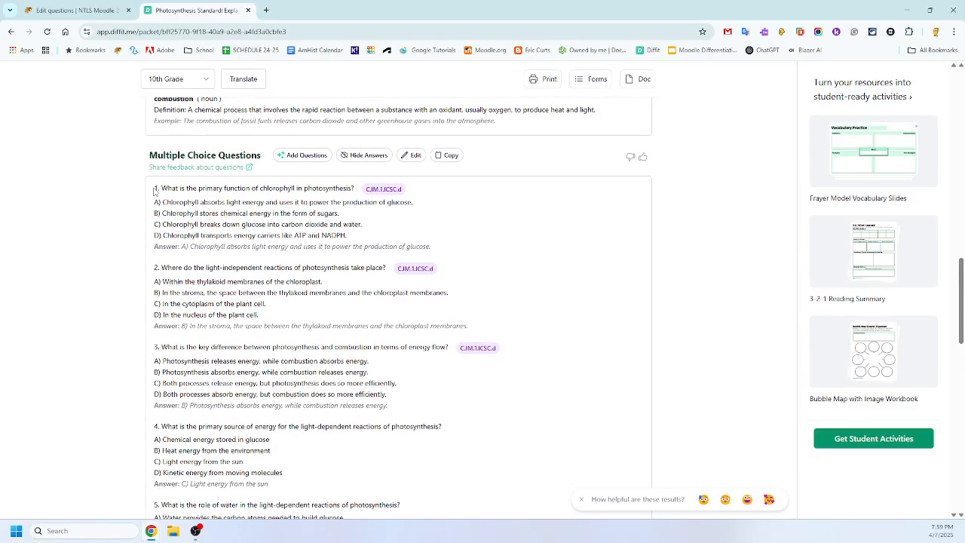
{"action": "left_click_drag", "start_coordinate": [155, 187], "coordinate": [411, 412]}
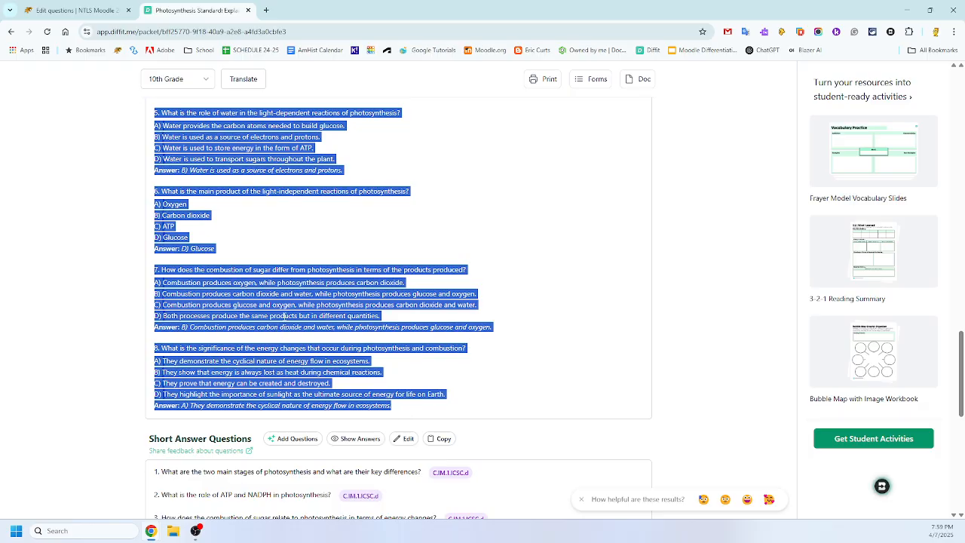
{"action": "right_click", "coordinate": [286, 316]}
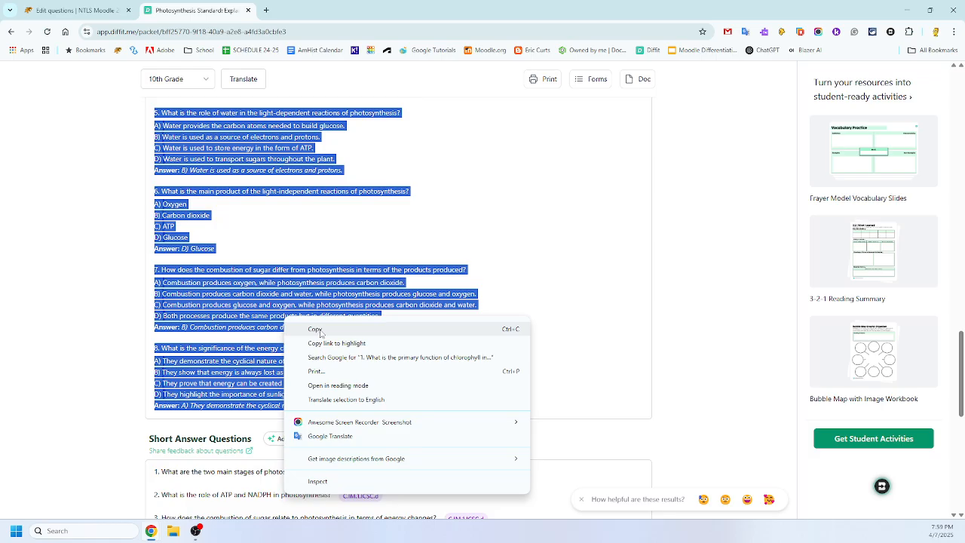
{"action": "left_click", "coordinate": [315, 329]}
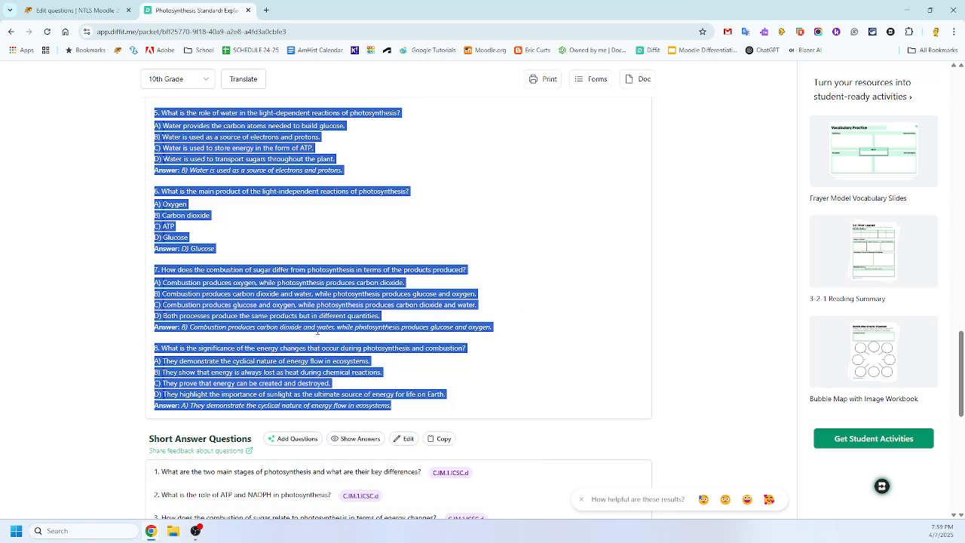
Step: Open Notepad and paste the copied questions into the blank document
{"action": "left_click", "coordinate": [70, 532]}
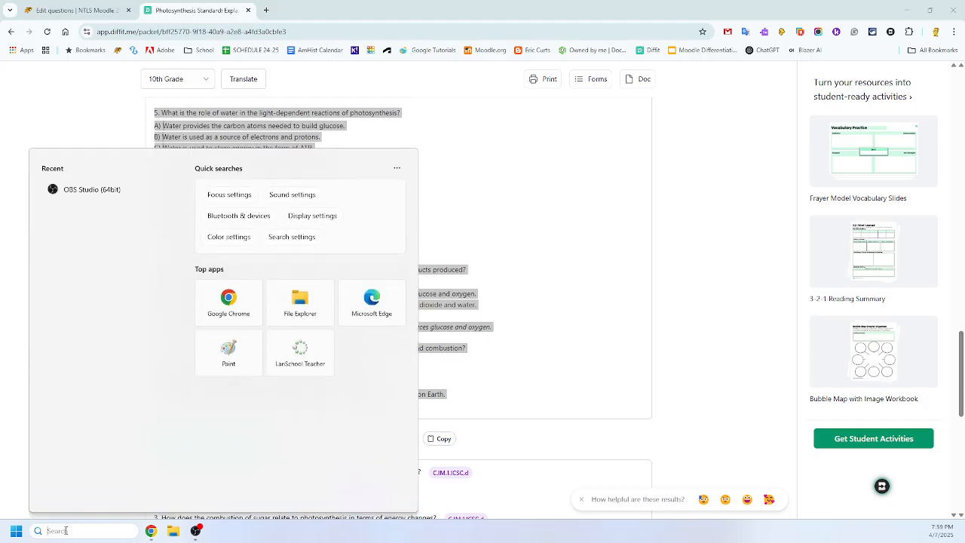
{"action": "type", "text": "note"}
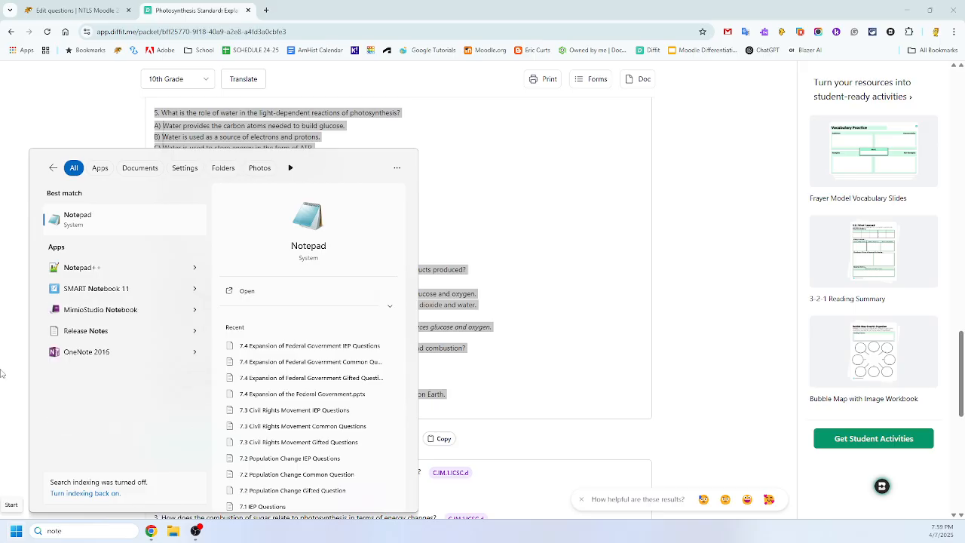
{"action": "left_click", "coordinate": [104, 218]}
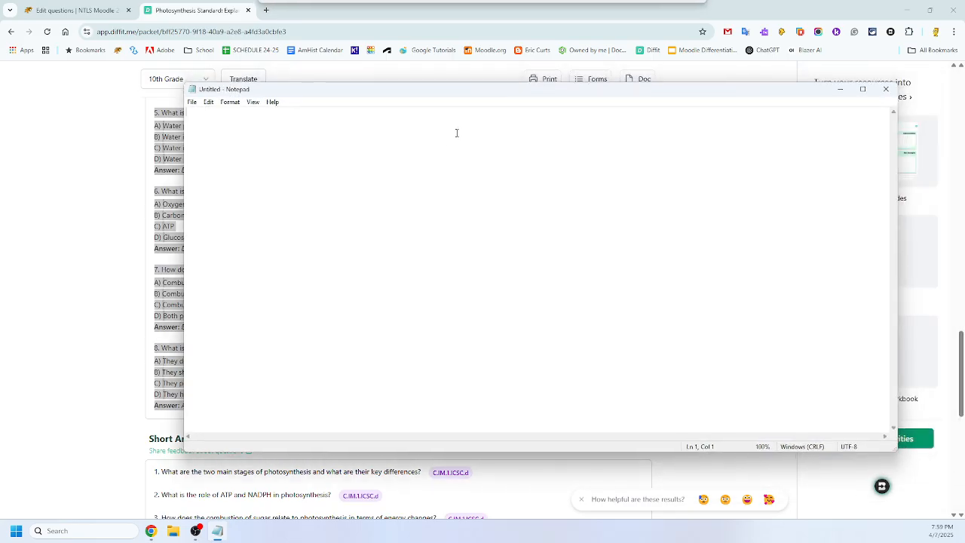
{"action": "right_click", "coordinate": [194, 124]}
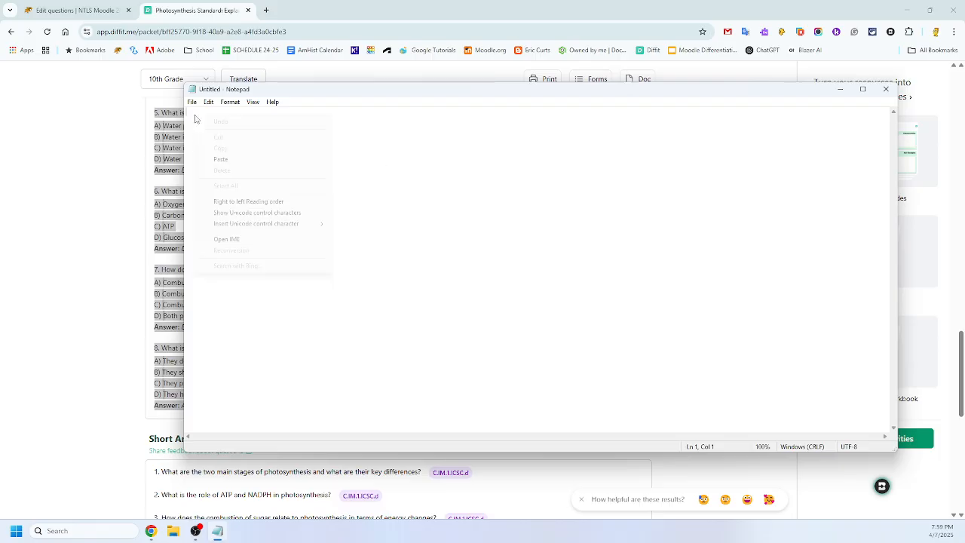
{"action": "left_click", "coordinate": [219, 159]}
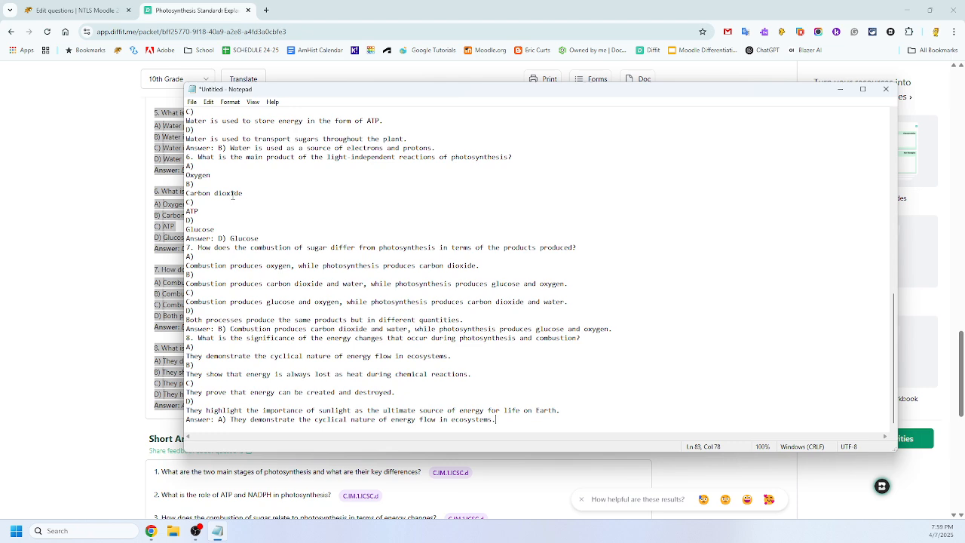
Step: Save the text document in the Downloads folder as "Comp Question for Photo"
{"action": "left_click", "coordinate": [193, 103]}
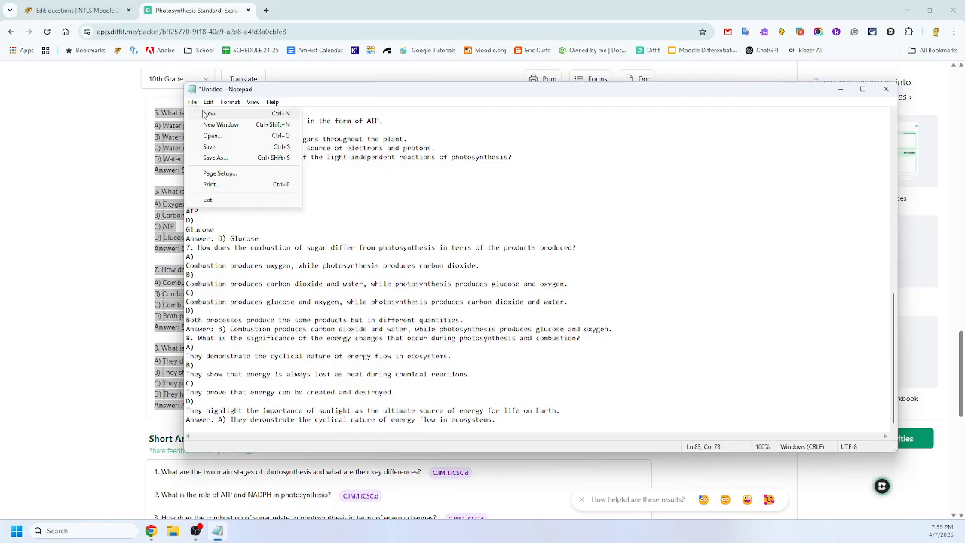
{"action": "left_click", "coordinate": [214, 149]}
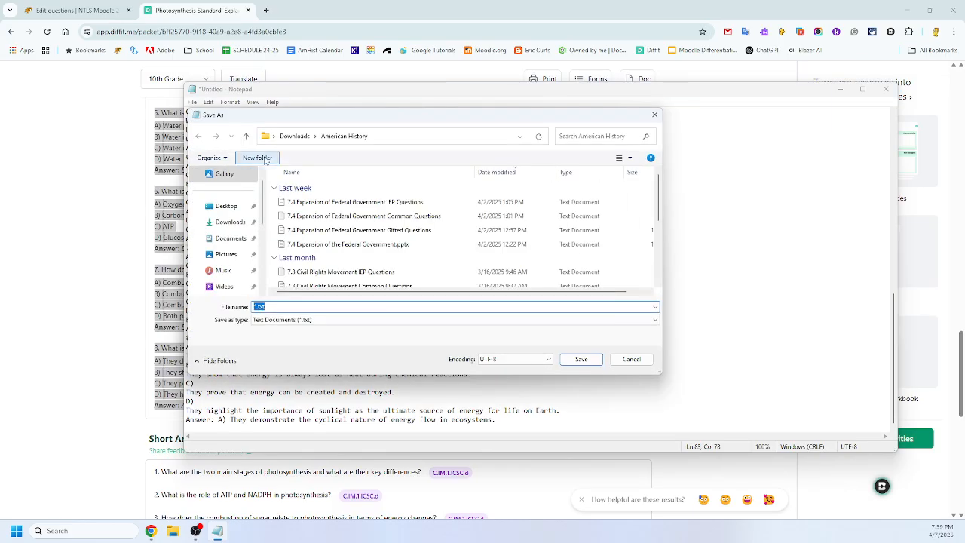
{"action": "left_click", "coordinate": [301, 140]}
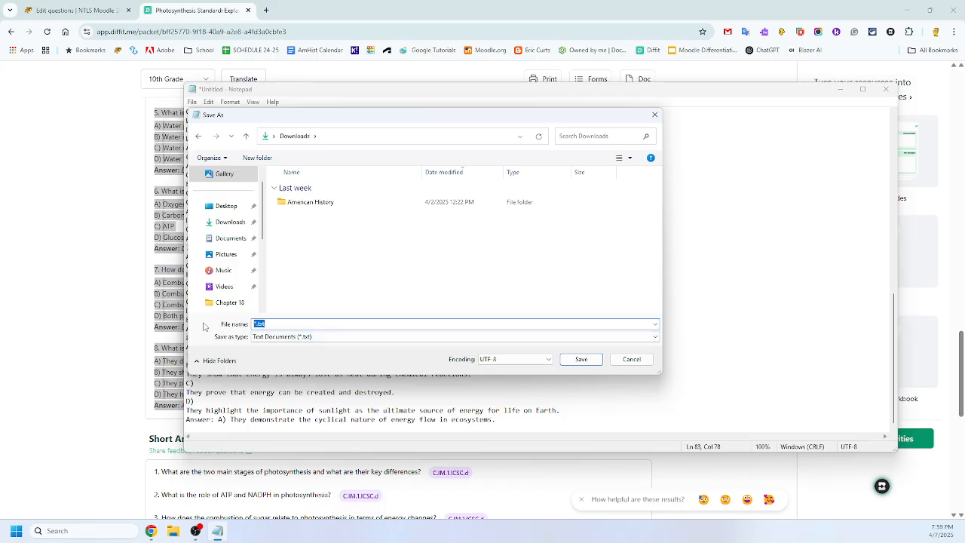
{"action": "type", "text": "Comp Question for Photo"}
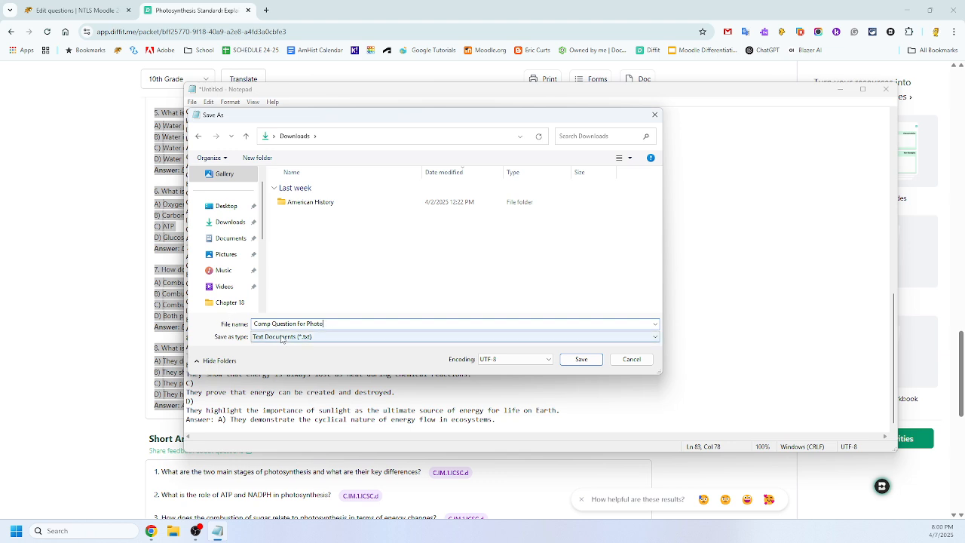
{"action": "left_click", "coordinate": [581, 359]}
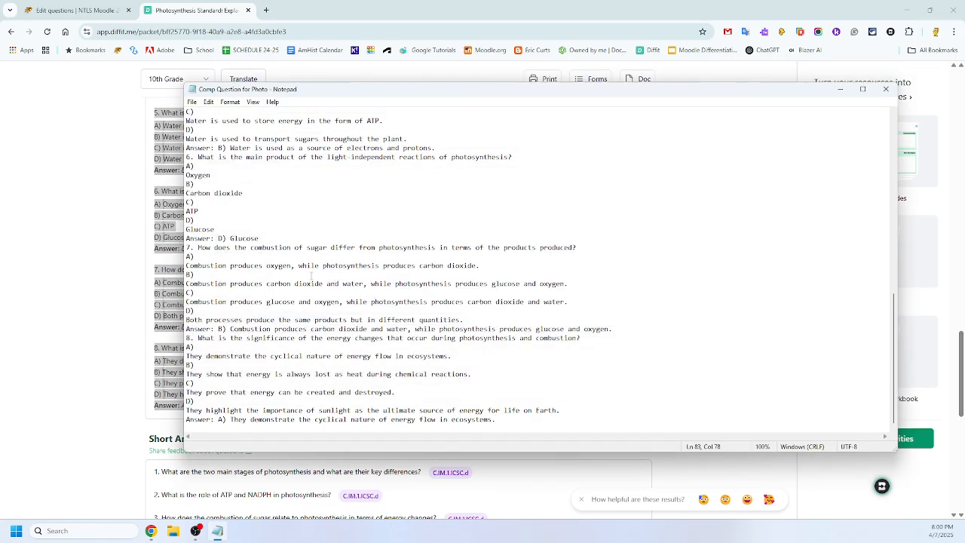
Step: Review the layout of the pasted questions, answer choices and answer lines from the beginning of the file
{"action": "scroll", "coordinate": [264, 257], "scroll_direction": "up", "scroll_amount": 5}
{"action": "scroll", "coordinate": [266, 257], "scroll_direction": "up", "scroll_amount": 7}
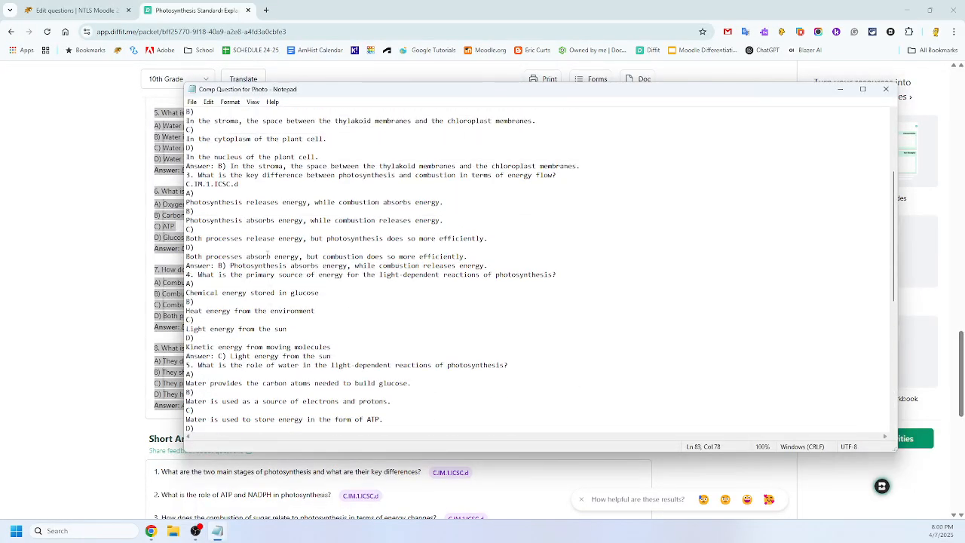
{"action": "scroll", "coordinate": [269, 258], "scroll_direction": "up", "scroll_amount": 3}
{"action": "scroll", "coordinate": [270, 258], "scroll_direction": "up", "scroll_amount": 1}
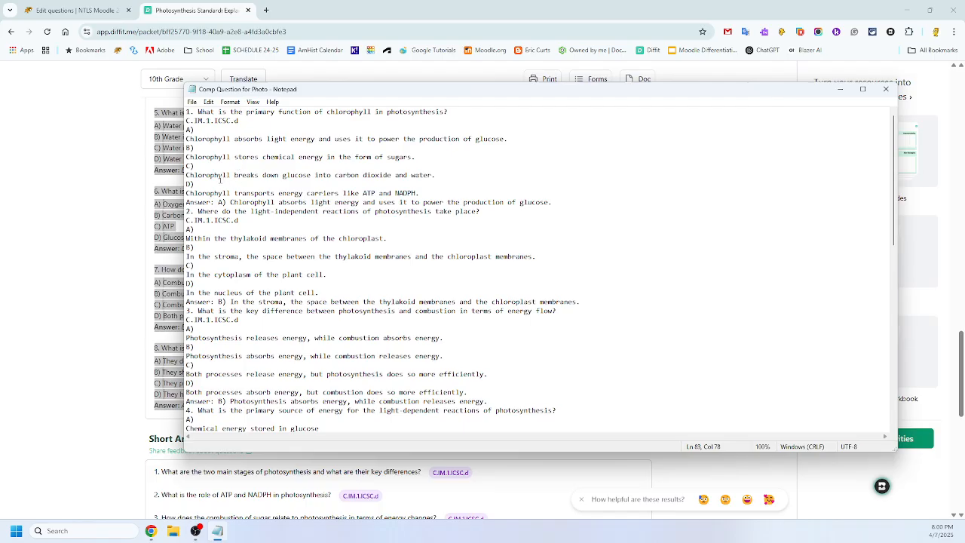
{"action": "scroll", "coordinate": [221, 180], "scroll_direction": "down", "scroll_amount": 1}
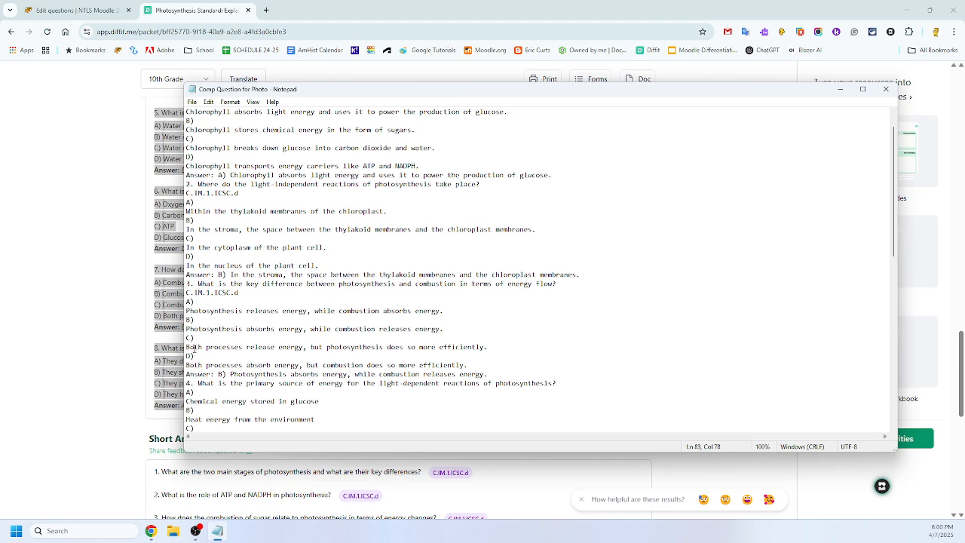
Step: Replace every "Answer" in the document with "ANSWER" and close the Replace dialog
{"action": "left_click_drag", "start_coordinate": [211, 375], "coordinate": [184, 375]}
{"action": "left_click", "coordinate": [339, 266]}
{"action": "key", "text": "ctrl+h"}
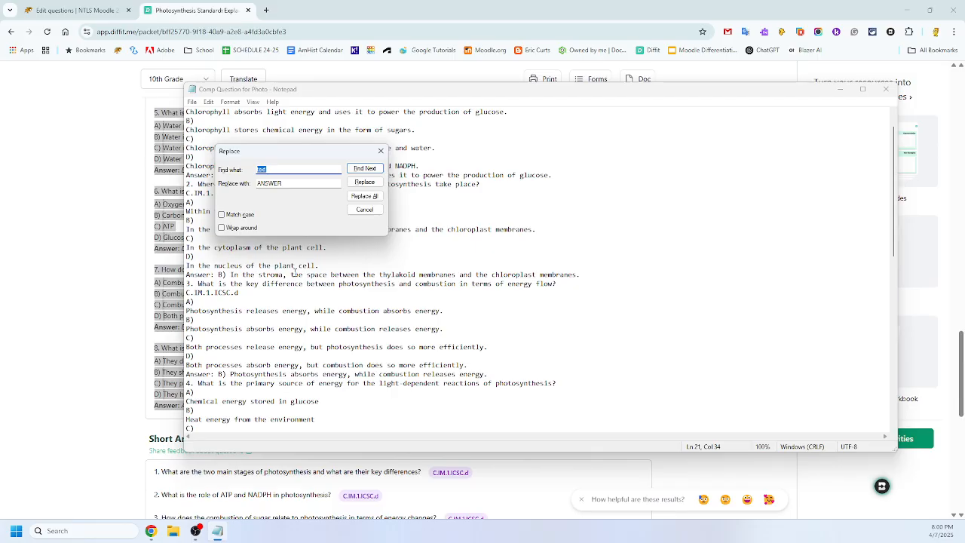
{"action": "type", "text": "Answer"}
{"action": "left_click", "coordinate": [362, 199]}
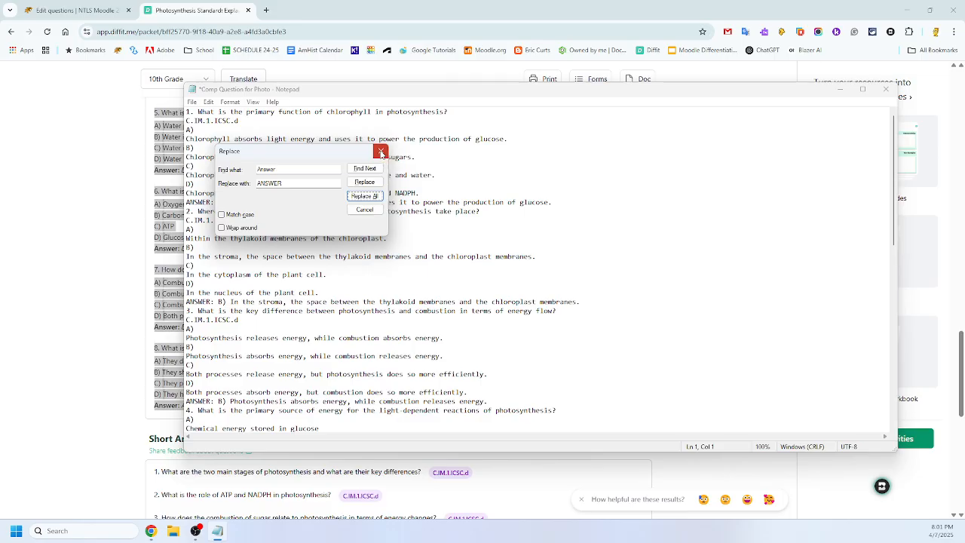
{"action": "left_click", "coordinate": [381, 153]}
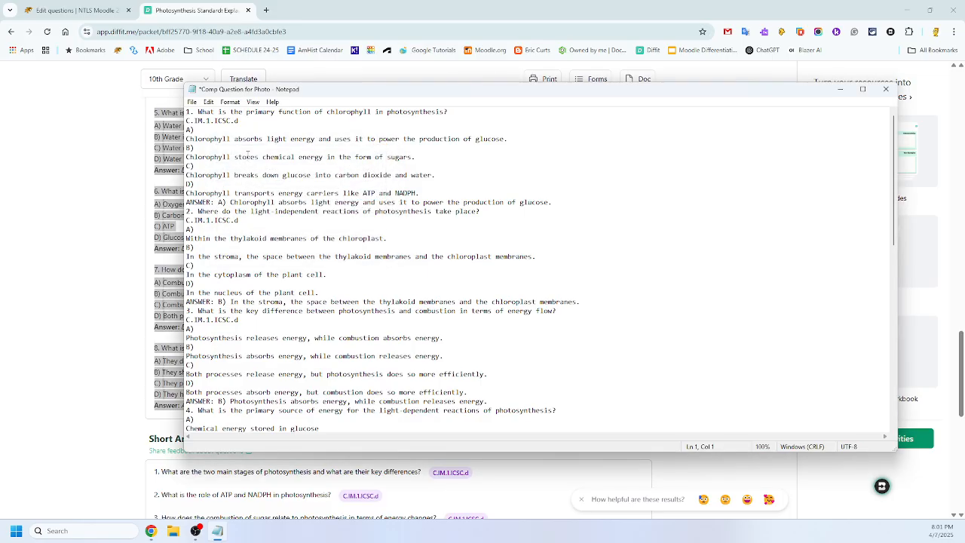
Step: Delete the standard code line "C.IM.1.ICSC.d" beneath each of the first three questions
{"action": "left_click_drag", "start_coordinate": [241, 120], "coordinate": [180, 119]}
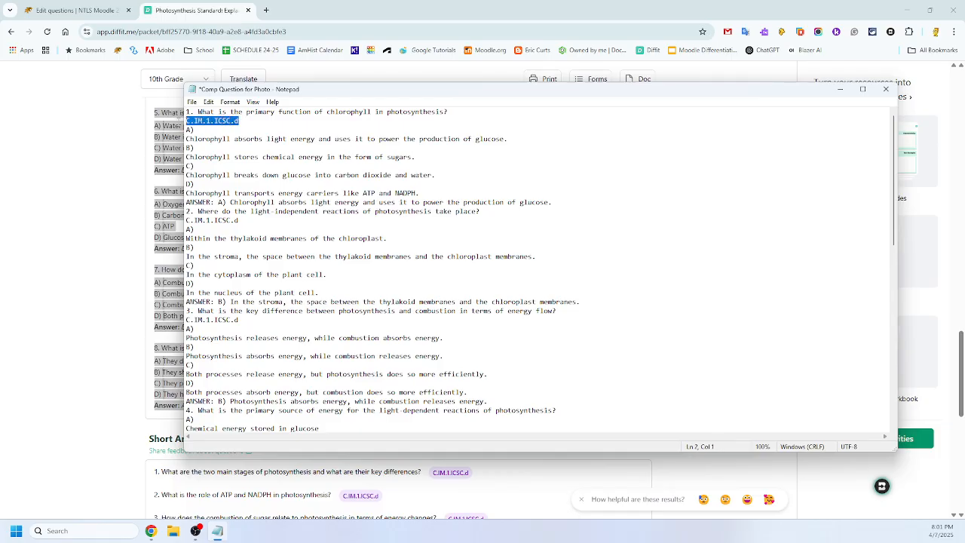
{"action": "key", "text": "Delete"}
{"action": "key", "text": "Delete"}
{"action": "left_click_drag", "start_coordinate": [240, 211], "coordinate": [179, 212]}
{"action": "key", "text": "Delete"}
{"action": "key", "text": "Delete"}
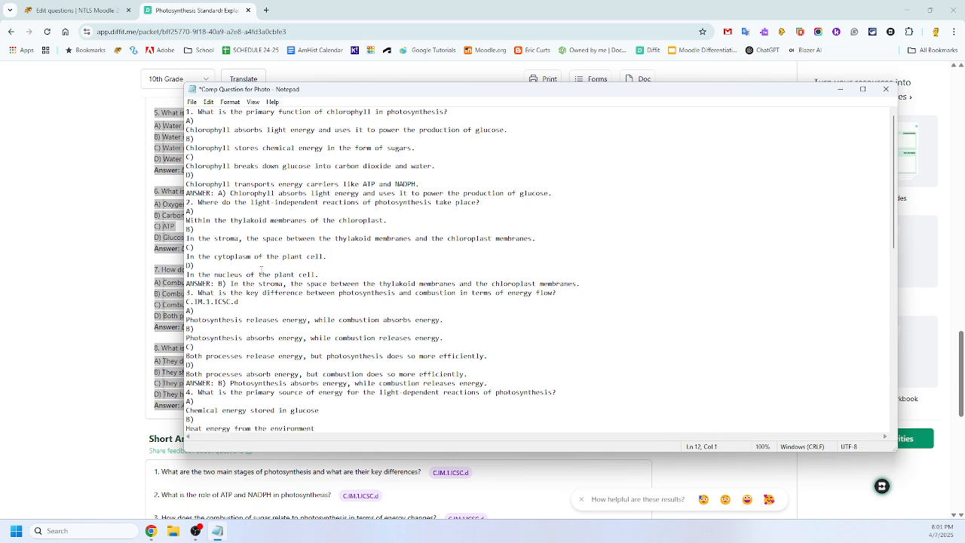
{"action": "left_click_drag", "start_coordinate": [247, 301], "coordinate": [184, 302]}
{"action": "key", "text": "Delete"}
{"action": "key", "text": "Delete"}
{"action": "scroll", "coordinate": [202, 299], "scroll_direction": "down", "scroll_amount": 2}
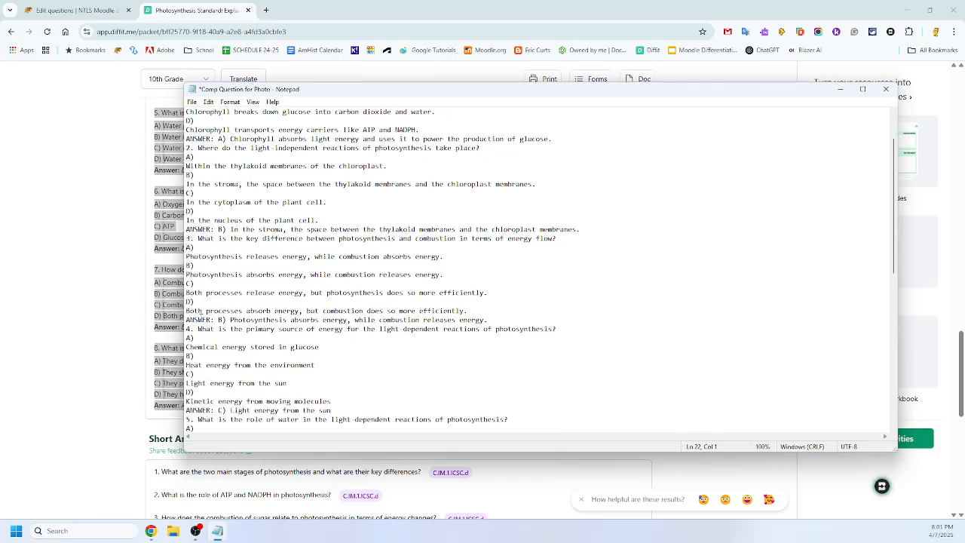
{"action": "scroll", "coordinate": [197, 315], "scroll_direction": "up", "scroll_amount": 2}
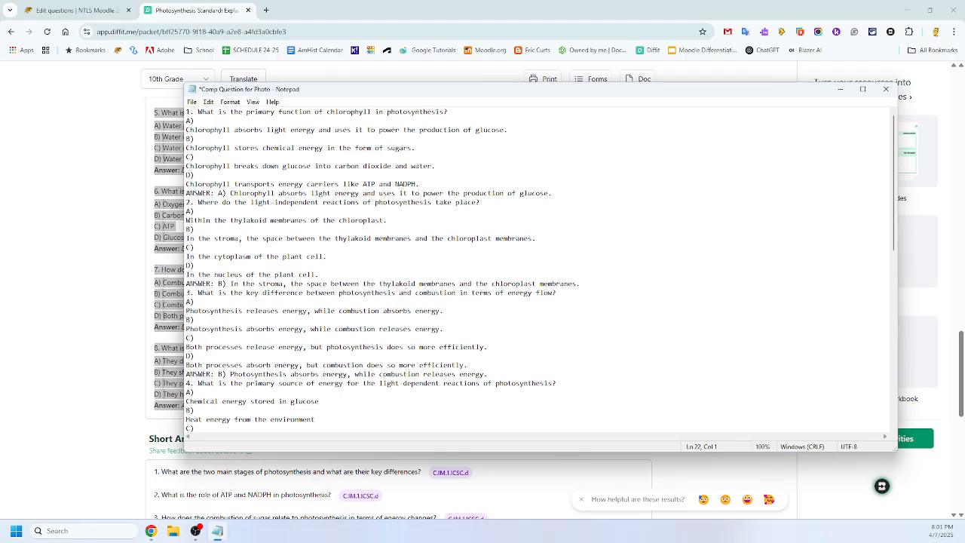
Step: Remove the leading numbers 1, 2 and 3 from the first three questions
{"action": "left_click_drag", "start_coordinate": [198, 113], "coordinate": [188, 113]}
{"action": "key", "text": "BackSpace"}
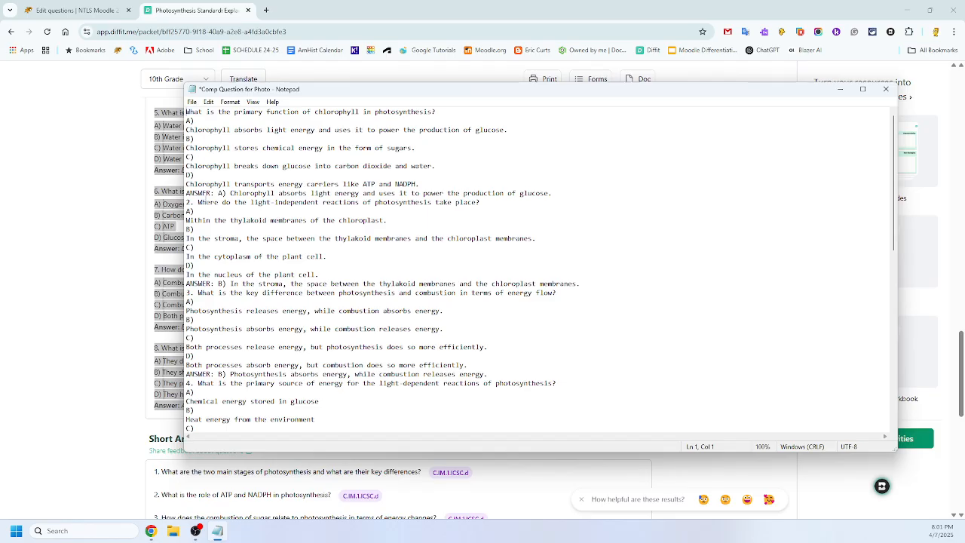
{"action": "left_click_drag", "start_coordinate": [196, 202], "coordinate": [186, 202]}
{"action": "key", "text": "BackSpace"}
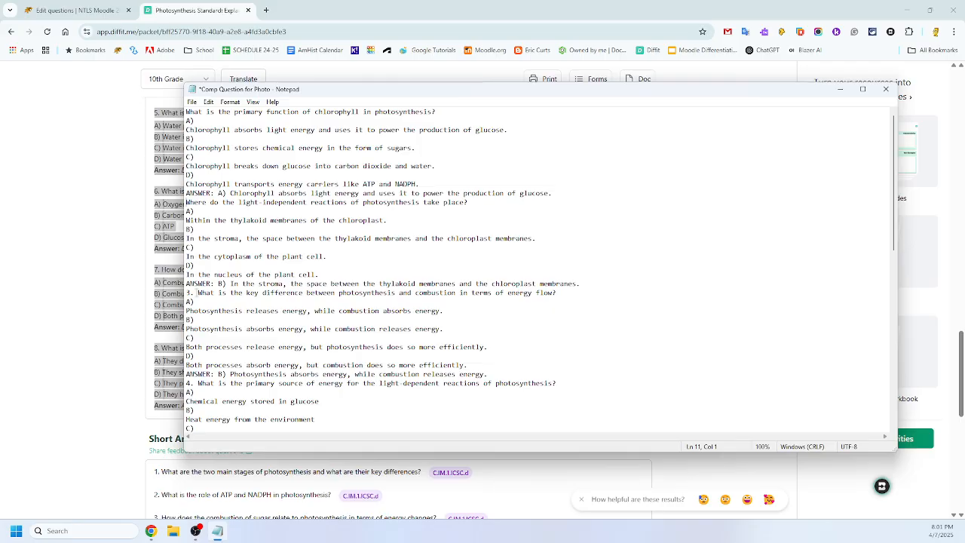
{"action": "left_click_drag", "start_coordinate": [197, 293], "coordinate": [186, 293]}
{"action": "key", "text": "BackSpace"}
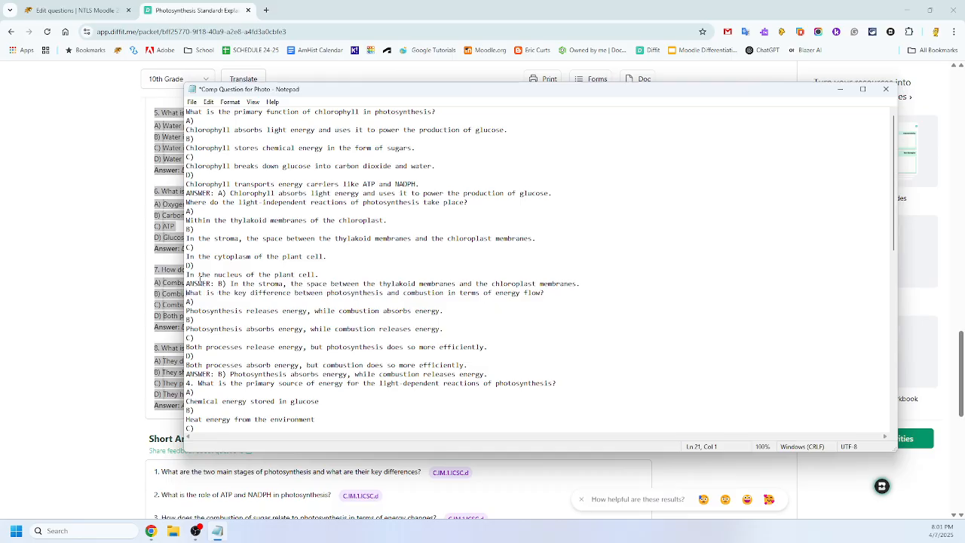
Step: Remove the leading numbers from questions 4 and 5
{"action": "scroll", "coordinate": [200, 260], "scroll_direction": "down", "scroll_amount": 3}
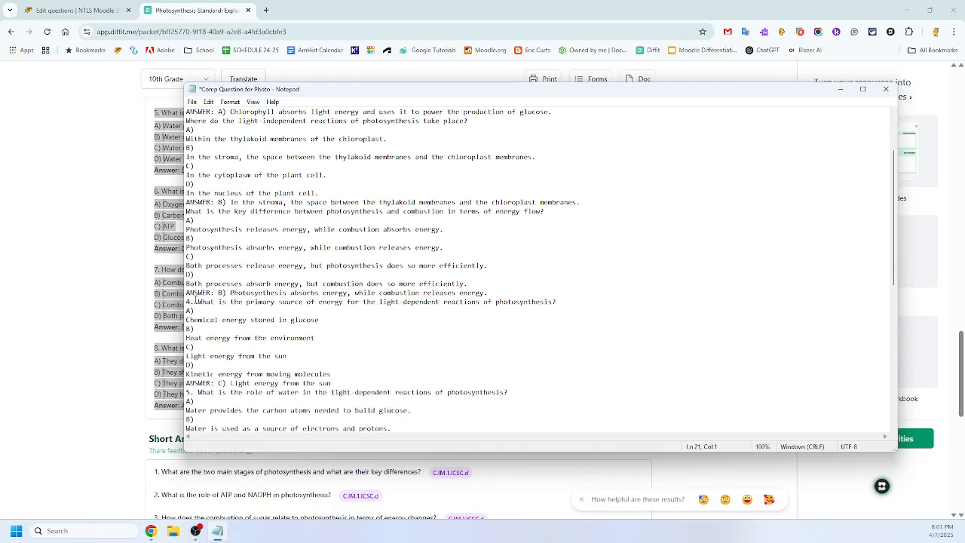
{"action": "left_click_drag", "start_coordinate": [199, 302], "coordinate": [187, 301]}
{"action": "key", "text": "BackSpace"}
{"action": "scroll", "coordinate": [196, 311], "scroll_direction": "down", "scroll_amount": 1}
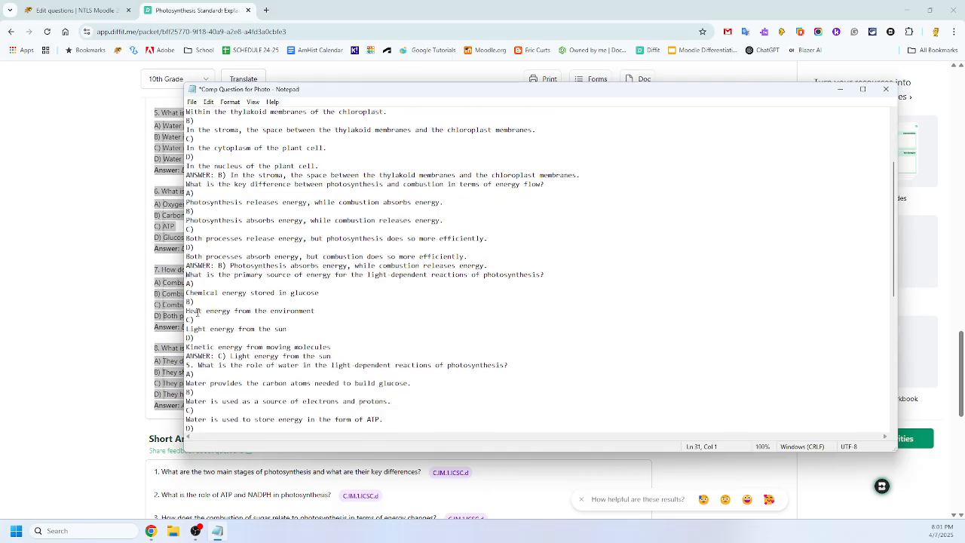
{"action": "scroll", "coordinate": [196, 310], "scroll_direction": "down", "scroll_amount": 1}
{"action": "left_click_drag", "start_coordinate": [198, 339], "coordinate": [186, 339]}
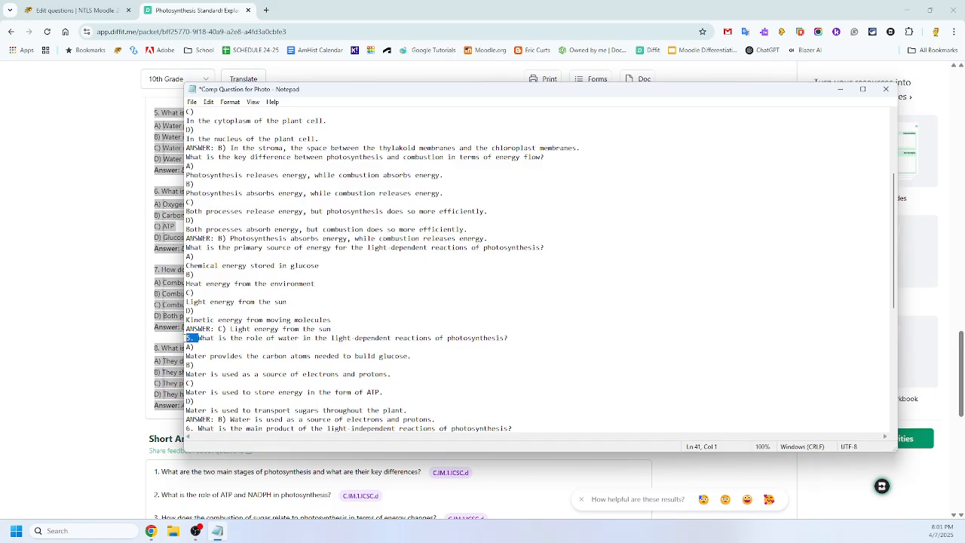
{"action": "key", "text": "BackSpace"}
Step: Remove the leading numbers from questions 6, 7 and 8
{"action": "scroll", "coordinate": [196, 351], "scroll_direction": "down", "scroll_amount": 2}
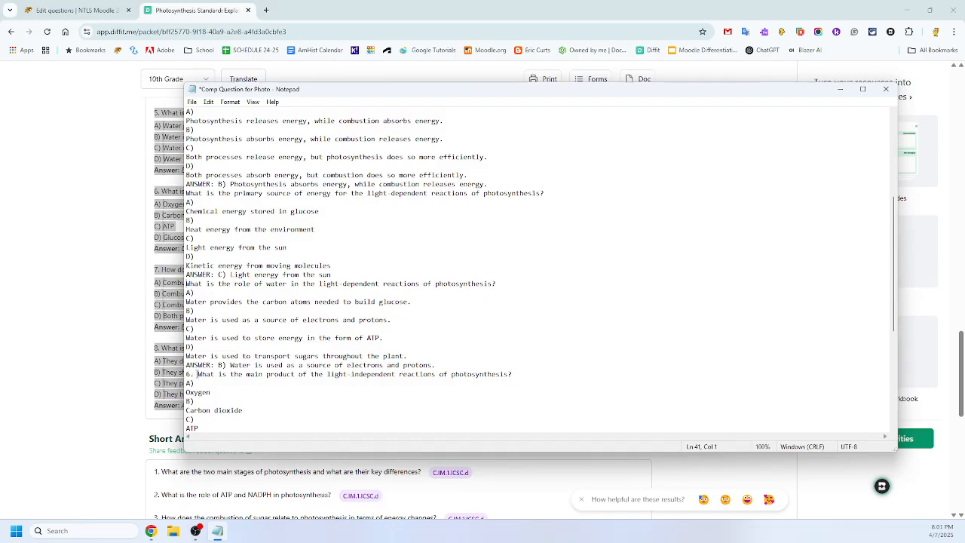
{"action": "left_click_drag", "start_coordinate": [198, 374], "coordinate": [187, 374]}
{"action": "key", "text": "BackSpace"}
{"action": "scroll", "coordinate": [188, 354], "scroll_direction": "down", "scroll_amount": 3}
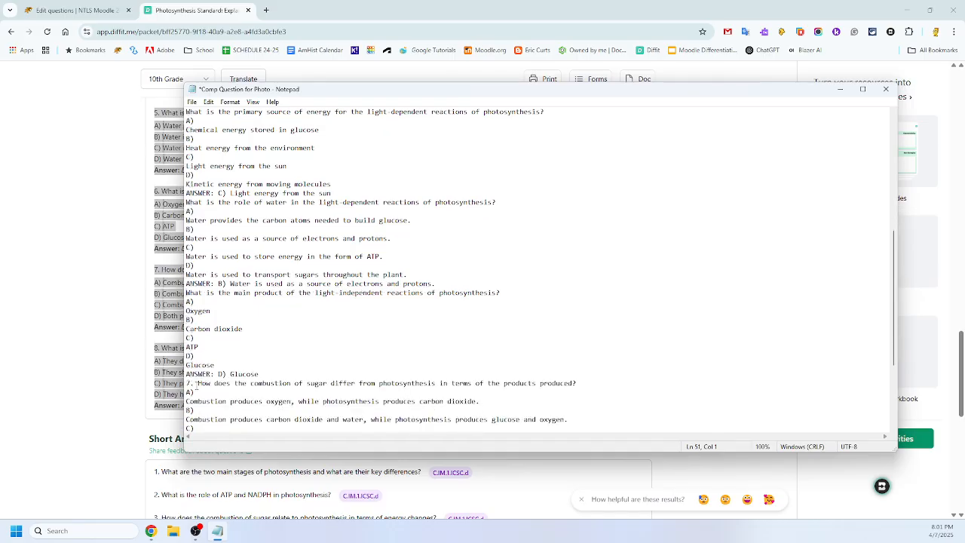
{"action": "left_click_drag", "start_coordinate": [197, 383], "coordinate": [186, 383]}
{"action": "key", "text": "BackSpace"}
{"action": "scroll", "coordinate": [190, 380], "scroll_direction": "down", "scroll_amount": 2}
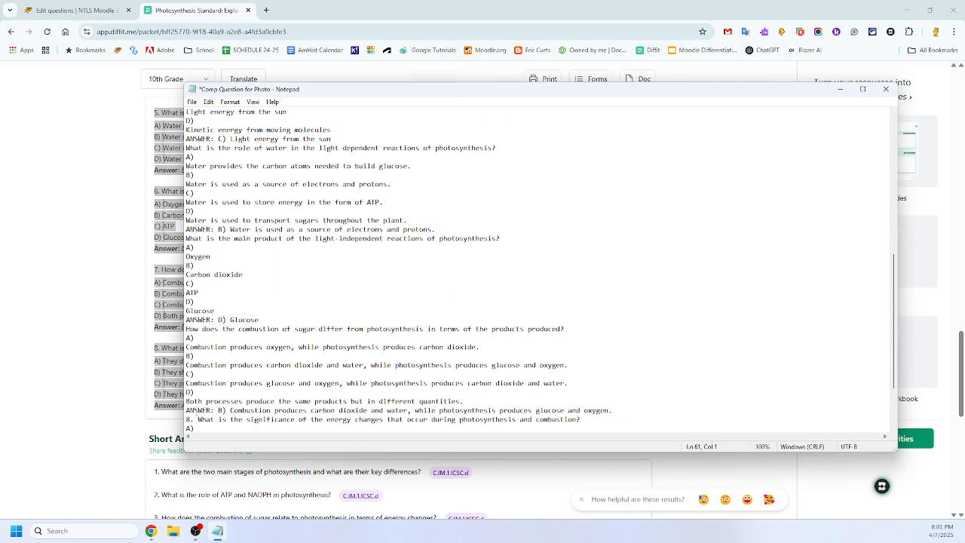
{"action": "left_click_drag", "start_coordinate": [198, 419], "coordinate": [182, 420]}
{"action": "key", "text": "BackSpace"}
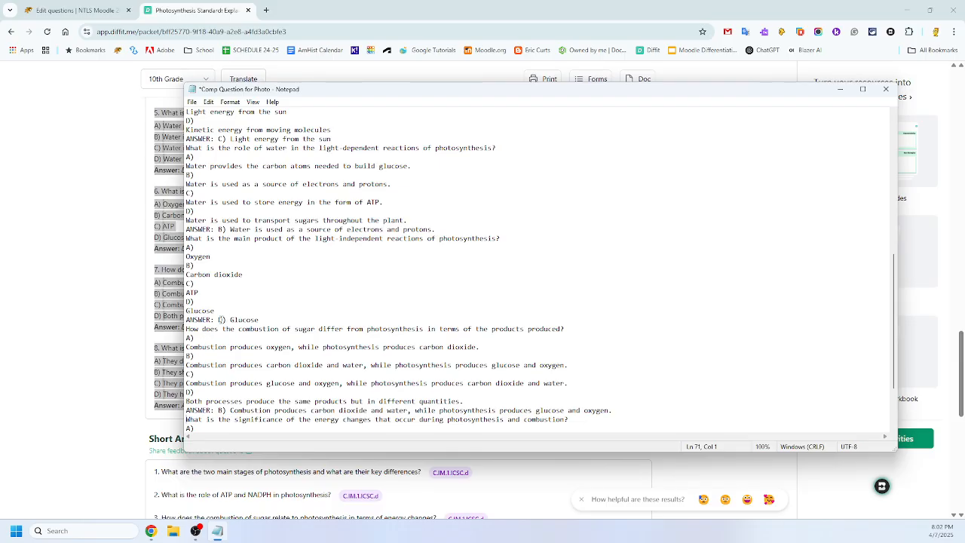
Step: In the first question, on chlorophyll's function, join each choice letter A to D with its answer text on one line
{"action": "scroll", "coordinate": [224, 322], "scroll_direction": "up", "scroll_amount": 12}
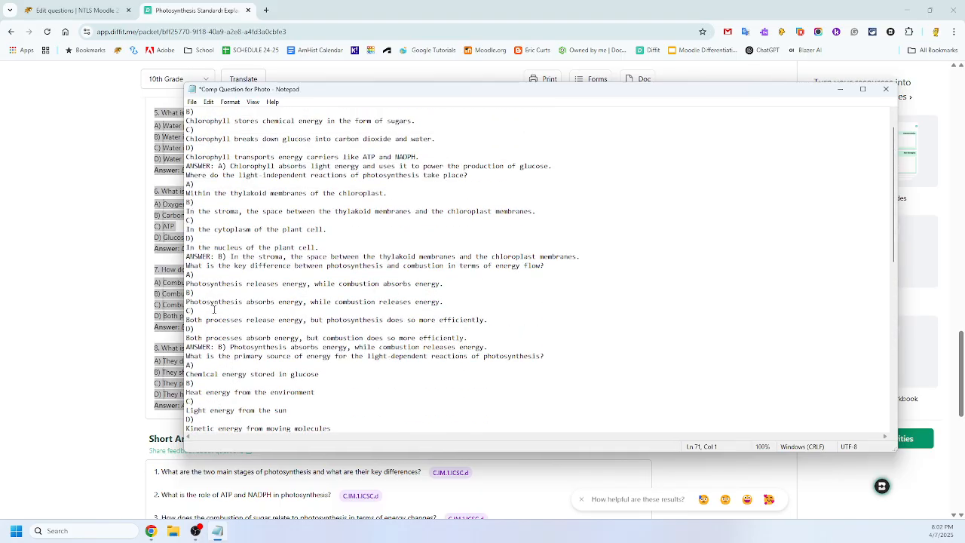
{"action": "left_click", "coordinate": [205, 120]}
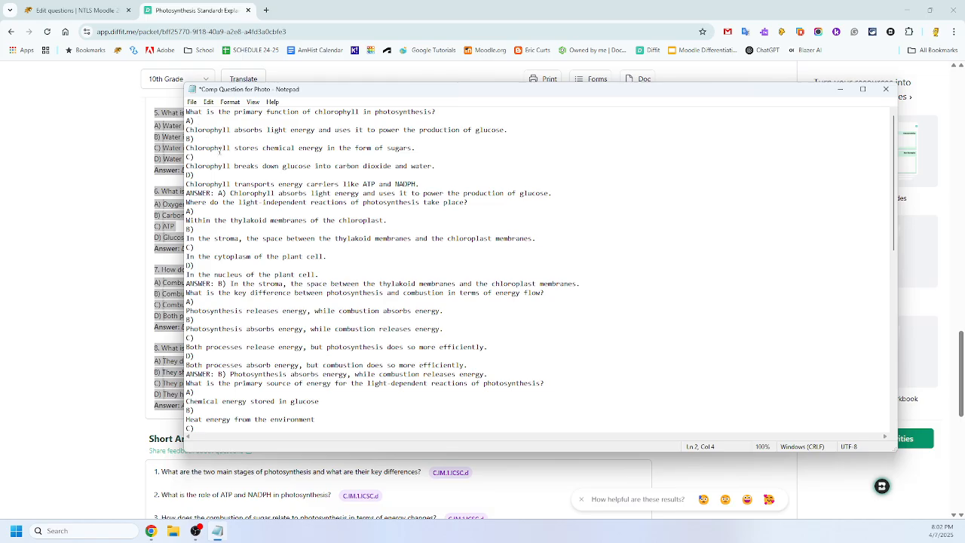
{"action": "key", "text": "Delete"}
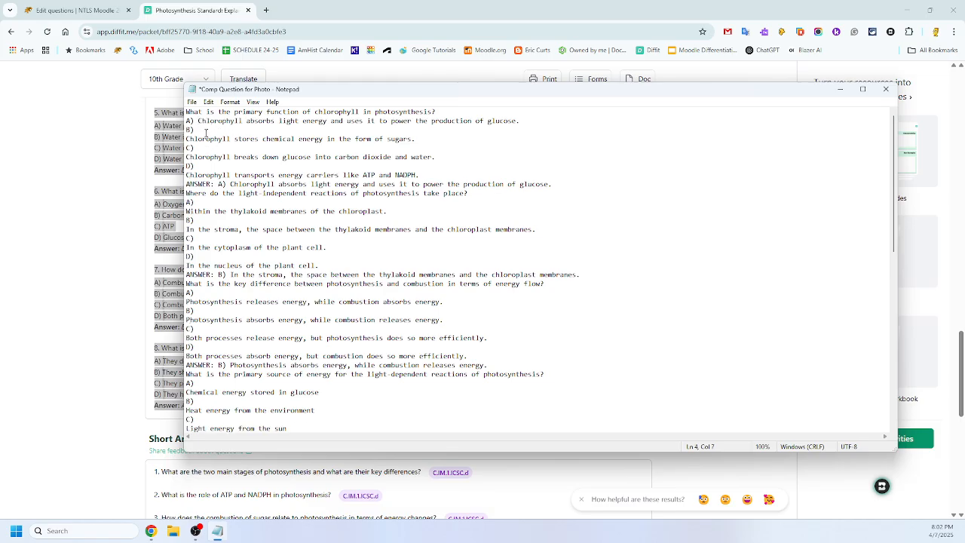
{"action": "left_click", "coordinate": [204, 129]}
{"action": "key", "text": "Delete"}
{"action": "left_click", "coordinate": [203, 139]}
{"action": "key", "text": "Delete"}
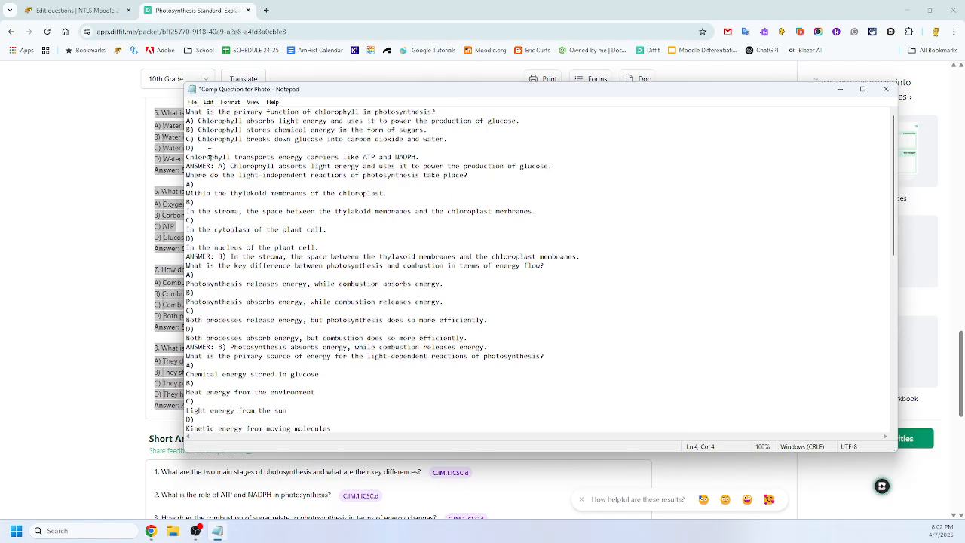
{"action": "left_click", "coordinate": [208, 148]}
{"action": "key", "text": "Delete"}
Step: Put the A to D choice letters on the same lines as their answer texts in the question about where light-independent reactions occur
{"action": "left_click", "coordinate": [211, 175]}
{"action": "key", "text": "Delete"}
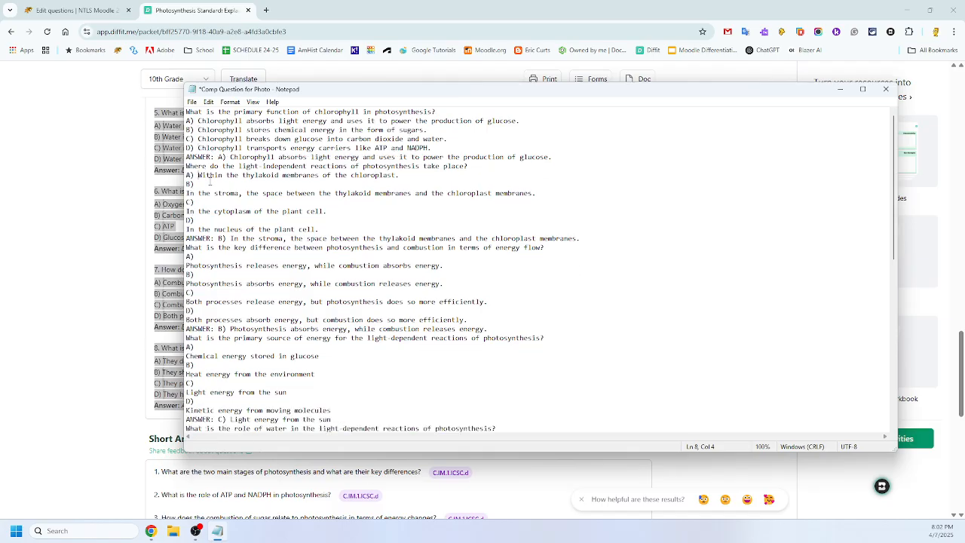
{"action": "left_click", "coordinate": [209, 184]}
{"action": "key", "text": "Delete"}
{"action": "left_click", "coordinate": [210, 193]}
{"action": "key", "text": "Delete"}
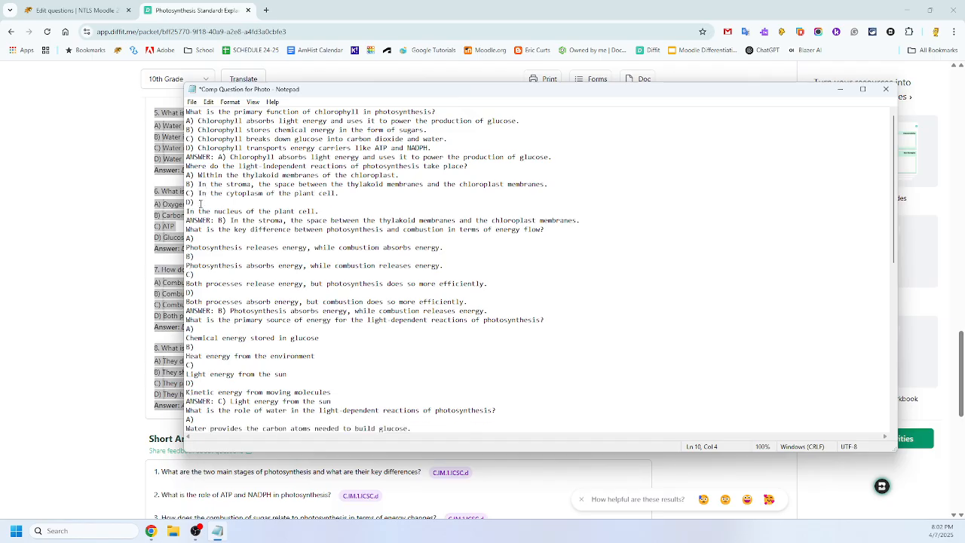
{"action": "left_click", "coordinate": [205, 202]}
{"action": "key", "text": "Delete"}
Step: Join choice letters A to D with their answer texts in the question comparing energy flow in photosynthesis and combustion
{"action": "left_click", "coordinate": [211, 229]}
{"action": "key", "text": "Delete"}
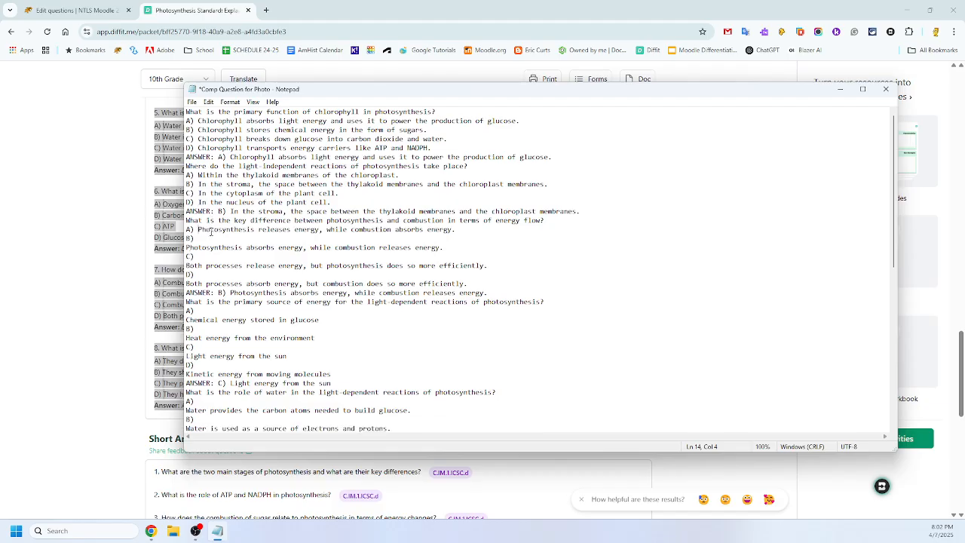
{"action": "left_click", "coordinate": [212, 238]}
{"action": "key", "text": "Delete"}
{"action": "left_click", "coordinate": [213, 247]}
{"action": "key", "text": "Delete"}
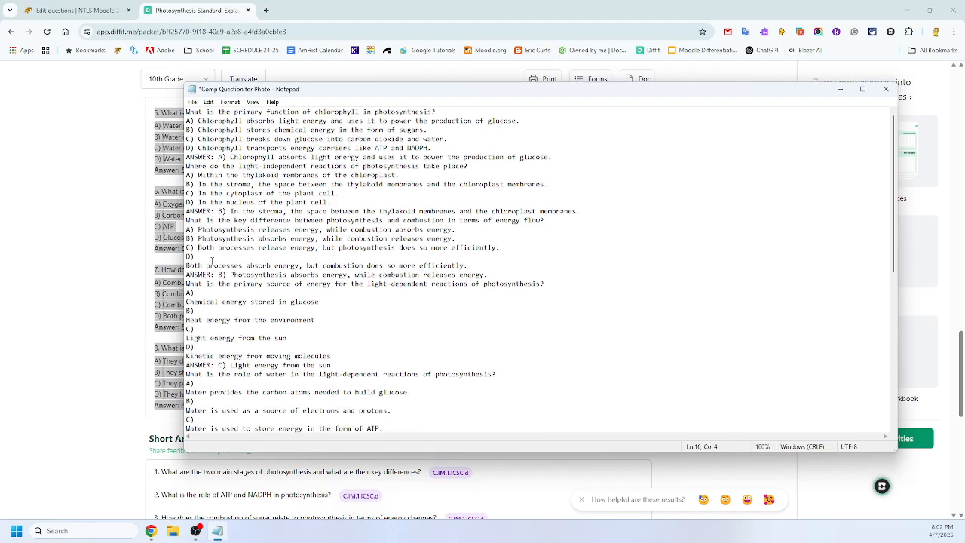
{"action": "left_click", "coordinate": [206, 256]}
{"action": "key", "text": "Delete"}
Step: Join choice letters A to D with their answer texts in the question about the primary source of energy
{"action": "left_click", "coordinate": [205, 284]}
{"action": "key", "text": "Delete"}
{"action": "left_click", "coordinate": [206, 292]}
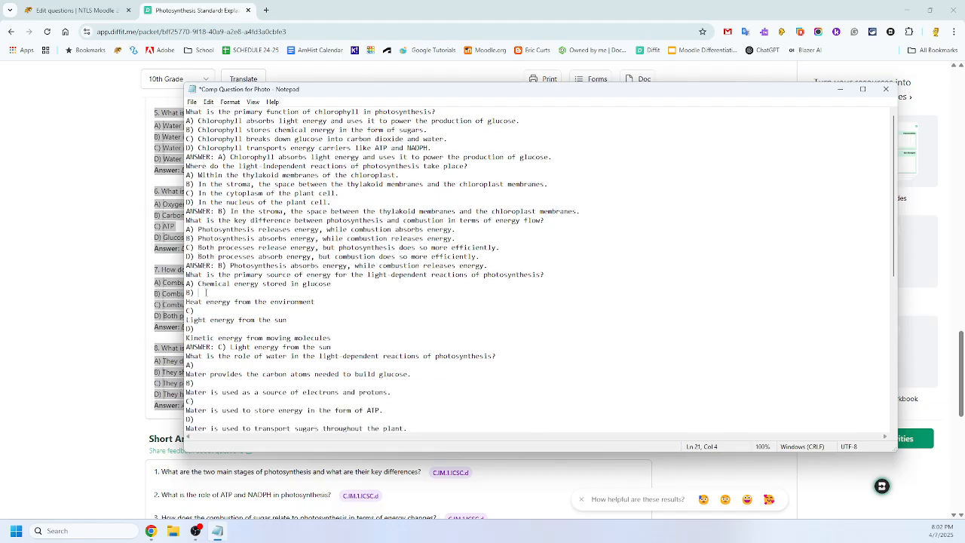
{"action": "key", "text": "Delete"}
{"action": "left_click", "coordinate": [208, 301]}
{"action": "key", "text": "Delete"}
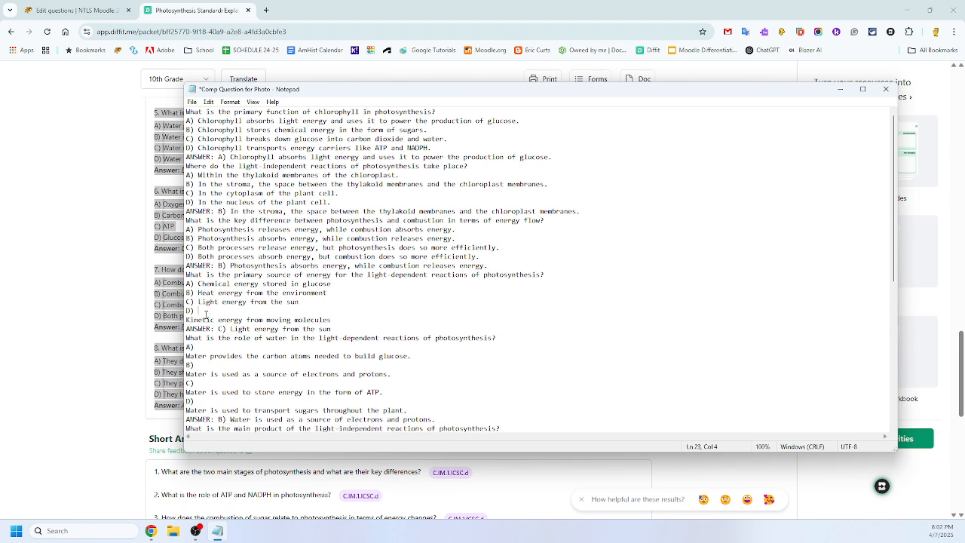
{"action": "key", "text": "Delete"}
Step: Join choice letters A to D with their answer texts in the question about the role of water
{"action": "scroll", "coordinate": [216, 290], "scroll_direction": "down", "scroll_amount": 2}
{"action": "left_click", "coordinate": [207, 284]}
{"action": "key", "text": "Delete"}
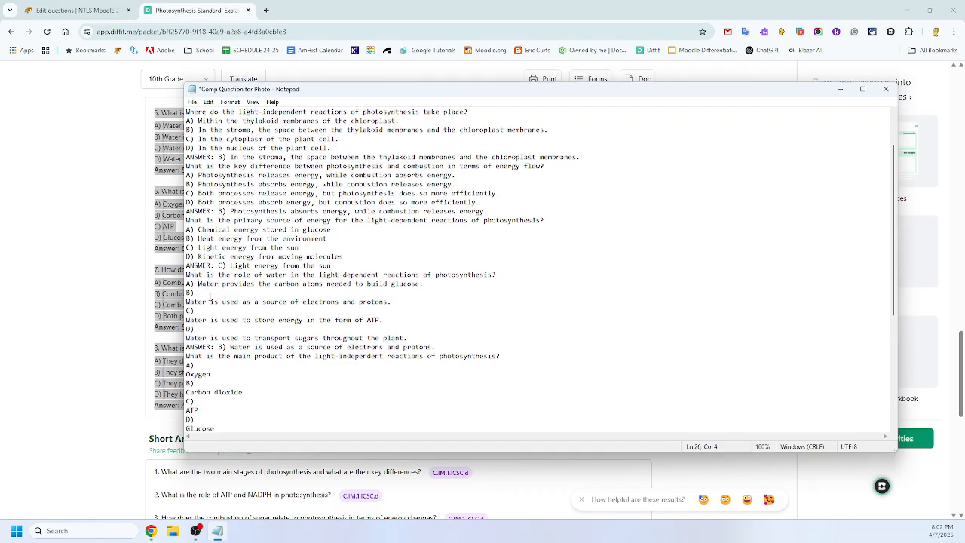
{"action": "left_click", "coordinate": [206, 292]}
{"action": "key", "text": "Delete"}
{"action": "left_click", "coordinate": [206, 301]}
{"action": "key", "text": "Delete"}
{"action": "left_click", "coordinate": [205, 310]}
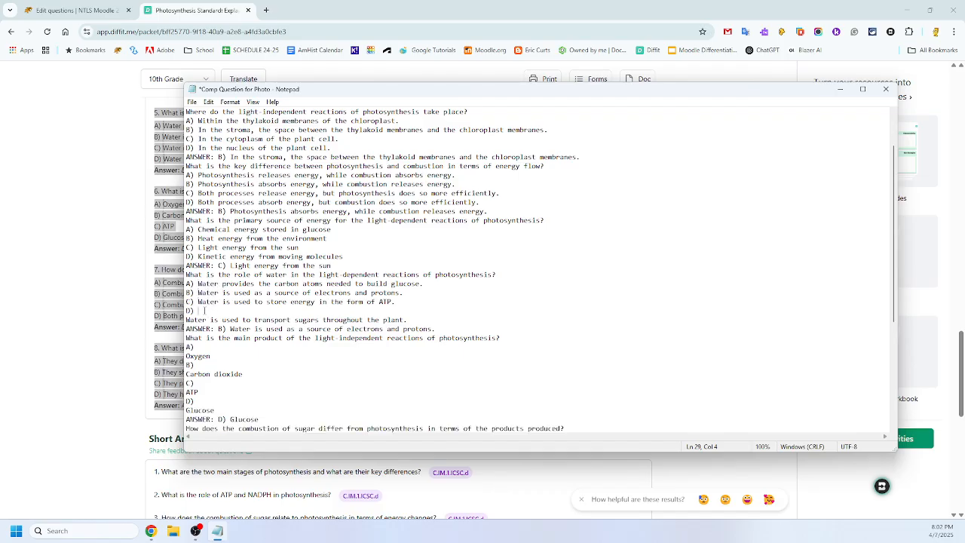
{"action": "key", "text": "Delete"}
Step: Join choice letters A to D with their answer texts in the question about the light-independent reactions' main product
{"action": "scroll", "coordinate": [205, 311], "scroll_direction": "down", "scroll_amount": 2}
{"action": "left_click", "coordinate": [206, 283]}
{"action": "key", "text": "Delete"}
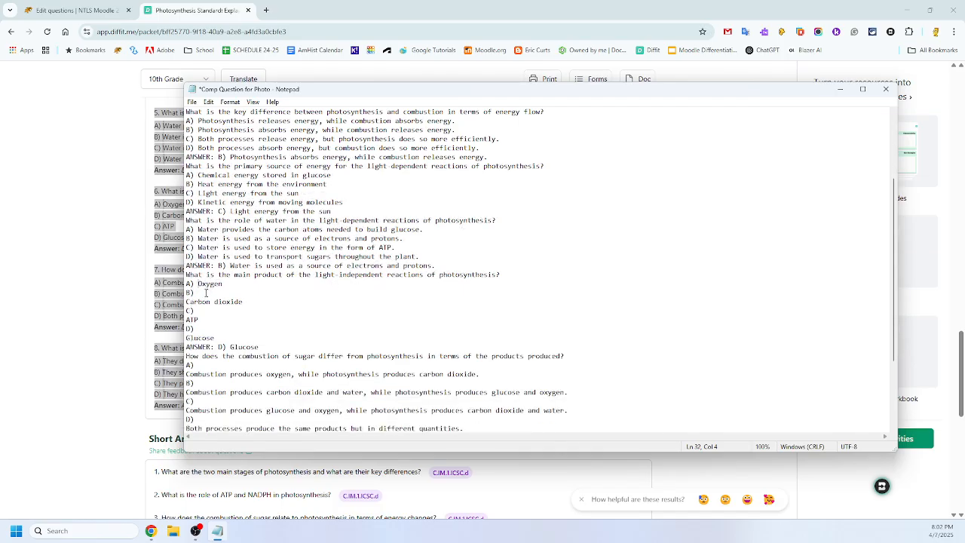
{"action": "key", "text": "Delete"}
{"action": "key", "text": "Delete"}
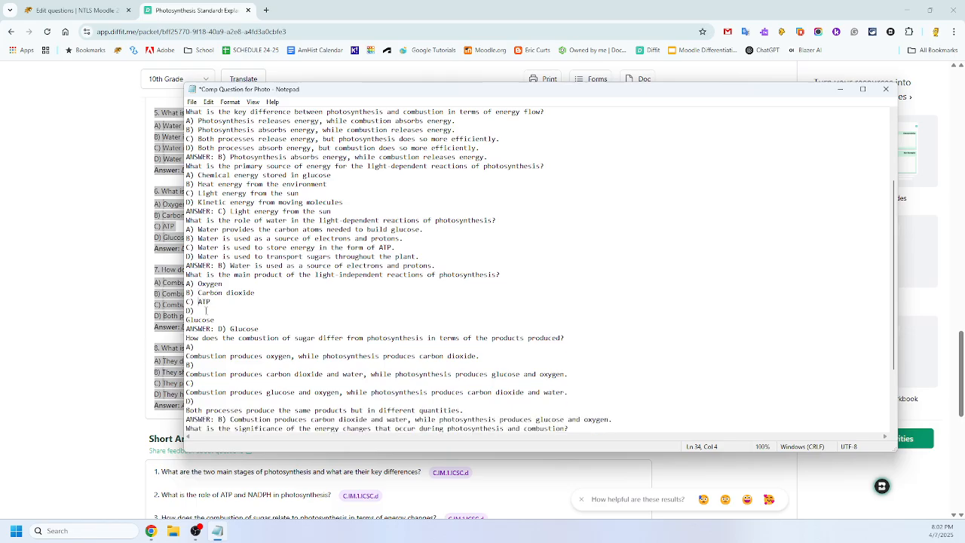
{"action": "left_click", "coordinate": [206, 311]}
{"action": "key", "text": "Delete"}
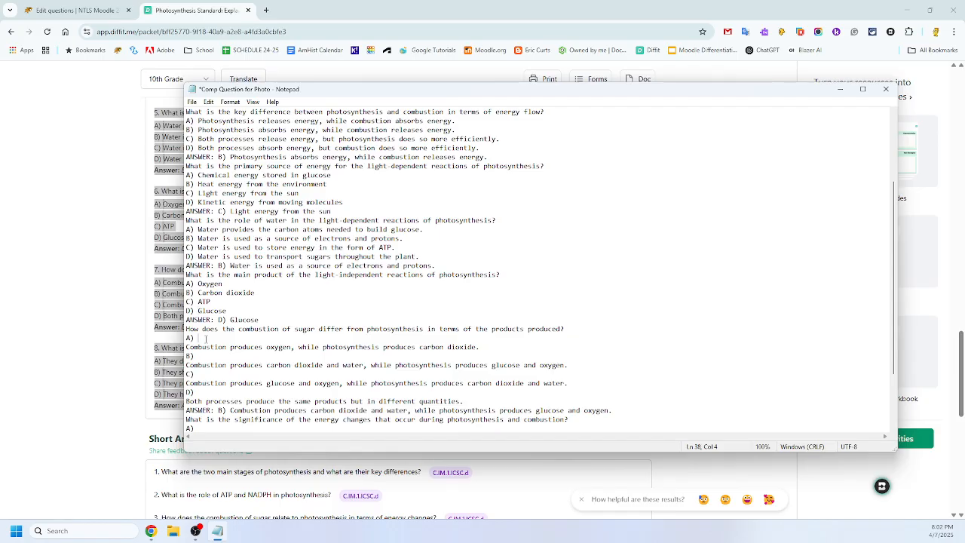
Step: Join choice letters A to D with their answer texts in the question about the products of sugar combustion and photosynthesis
{"action": "key", "text": "Delete"}
{"action": "left_click", "coordinate": [205, 346]}
{"action": "key", "text": "Delete"}
{"action": "left_click", "coordinate": [205, 356]}
{"action": "key", "text": "Delete"}
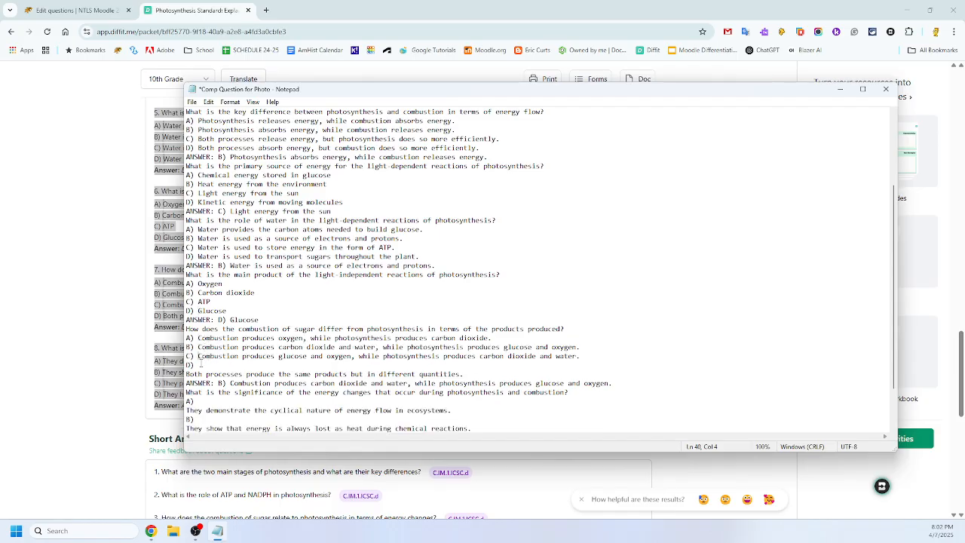
{"action": "key", "text": "Delete"}
Step: Join choice D of the sugar combustion question and choices A to D of the energy changes significance question with their answer texts
{"action": "left_click", "coordinate": [198, 375]}
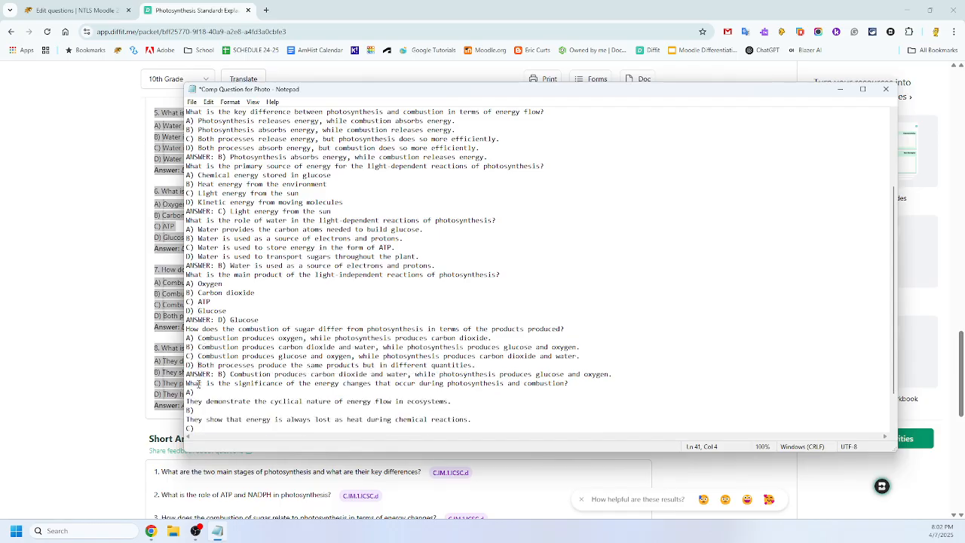
{"action": "left_click", "coordinate": [199, 392]}
{"action": "key", "text": "Delete"}
{"action": "scroll", "coordinate": [198, 384], "scroll_direction": "down", "scroll_amount": 1}
{"action": "left_click", "coordinate": [201, 365]}
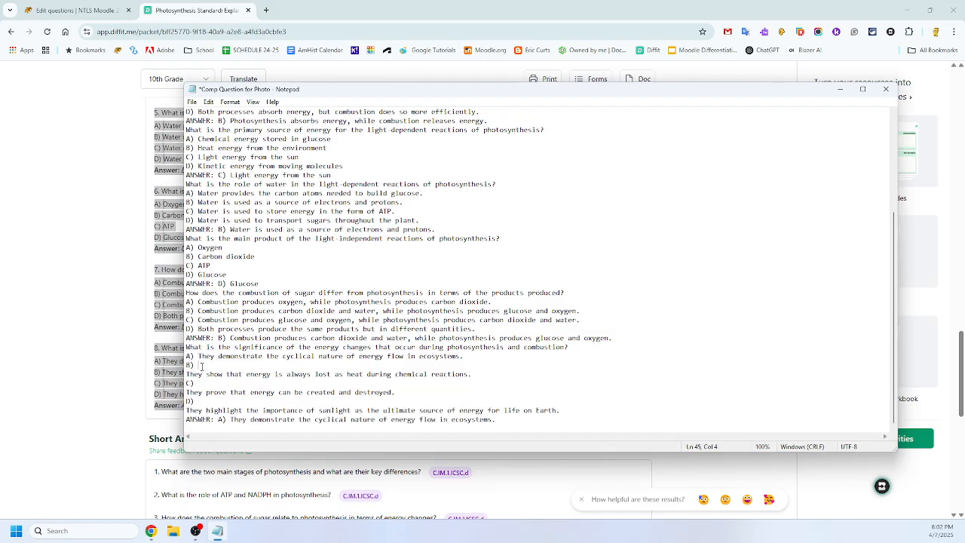
{"action": "key", "text": "Delete"}
{"action": "left_click", "coordinate": [199, 383]}
{"action": "key", "text": "Delete"}
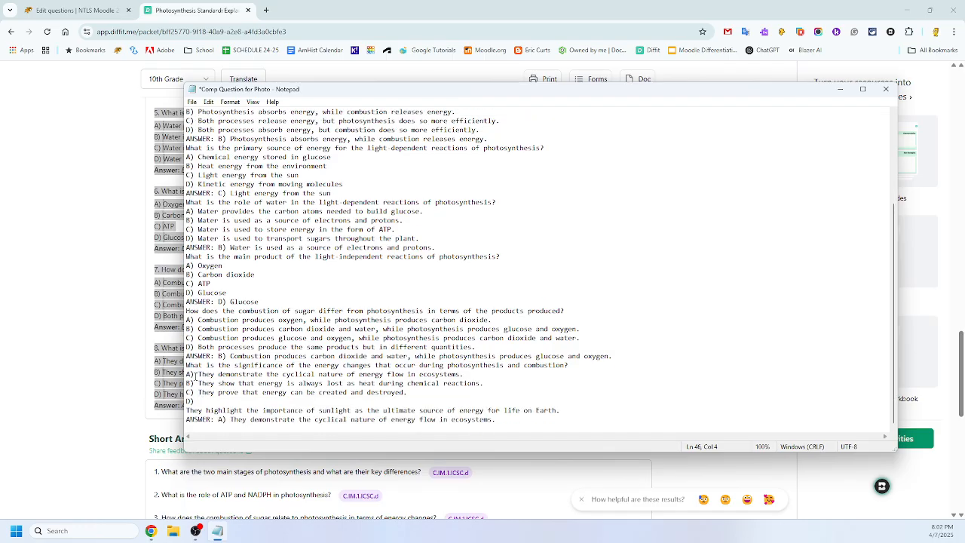
{"action": "key", "text": "Delete"}
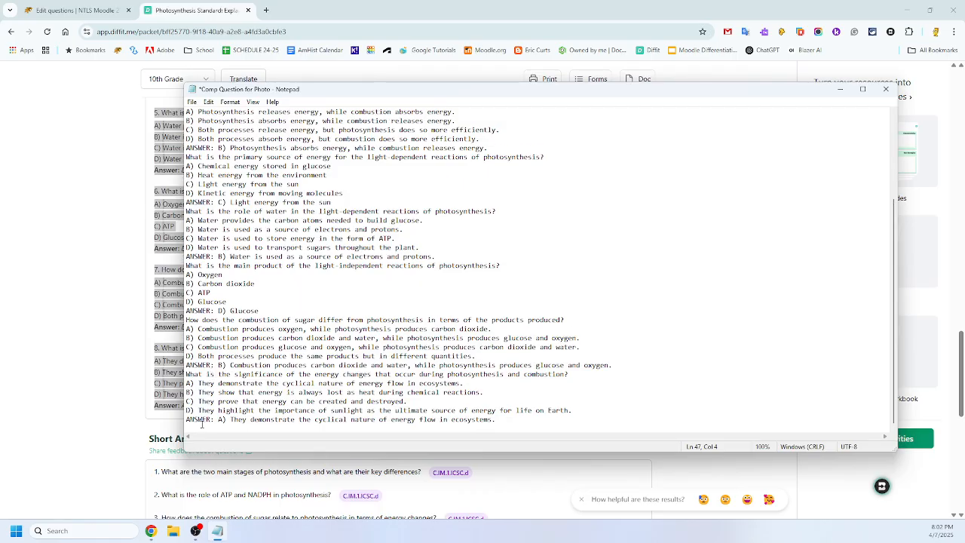
Step: Trim the ANSWER lines of the first four questions to only the letters A, B, B and C
{"action": "scroll", "coordinate": [216, 341], "scroll_direction": "up", "scroll_amount": 4}
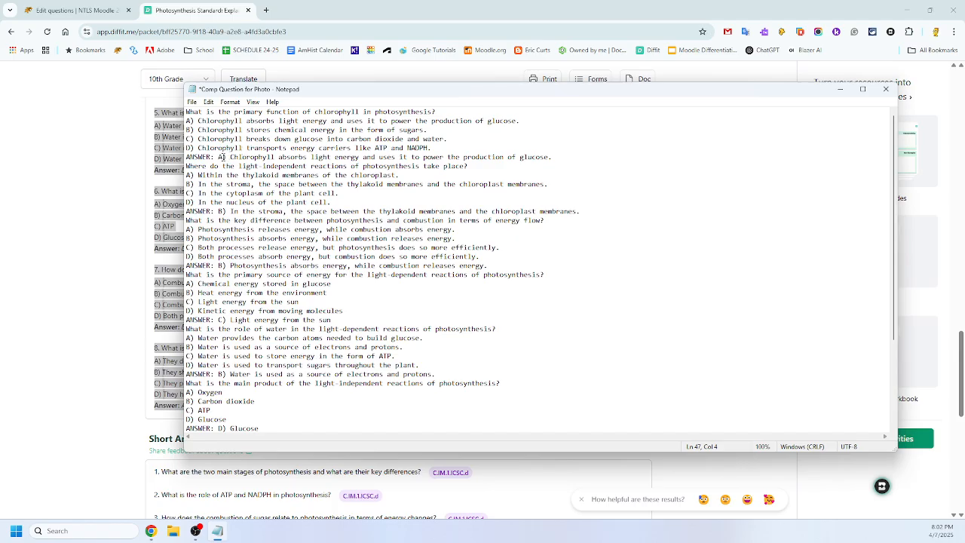
{"action": "left_click_drag", "start_coordinate": [220, 157], "coordinate": [546, 158]}
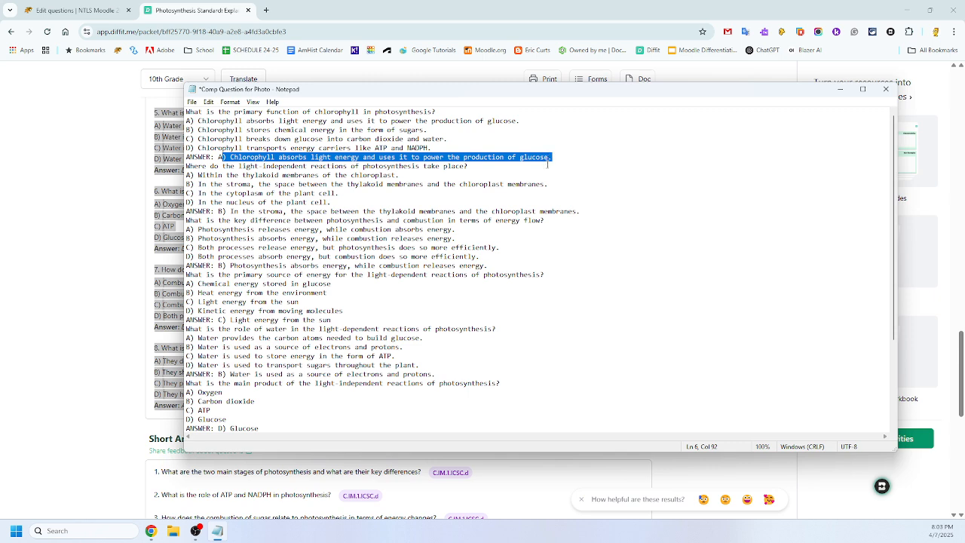
{"action": "key", "text": "BackSpace"}
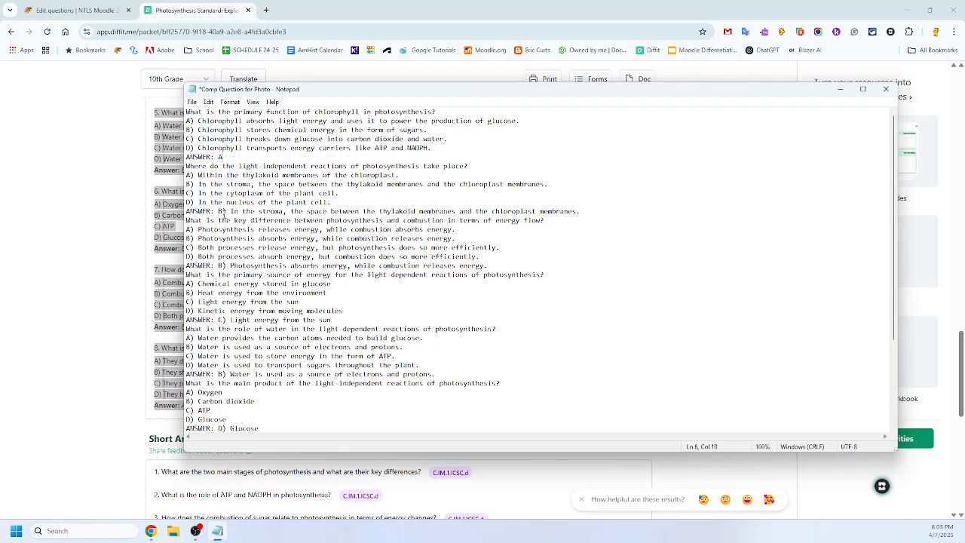
{"action": "left_click_drag", "start_coordinate": [223, 215], "coordinate": [579, 212]}
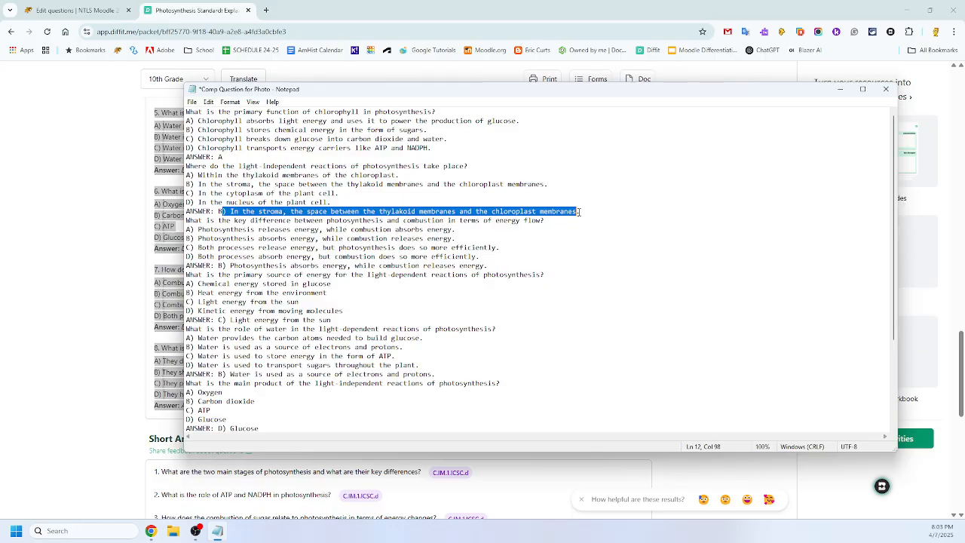
{"action": "key", "text": "BackSpace"}
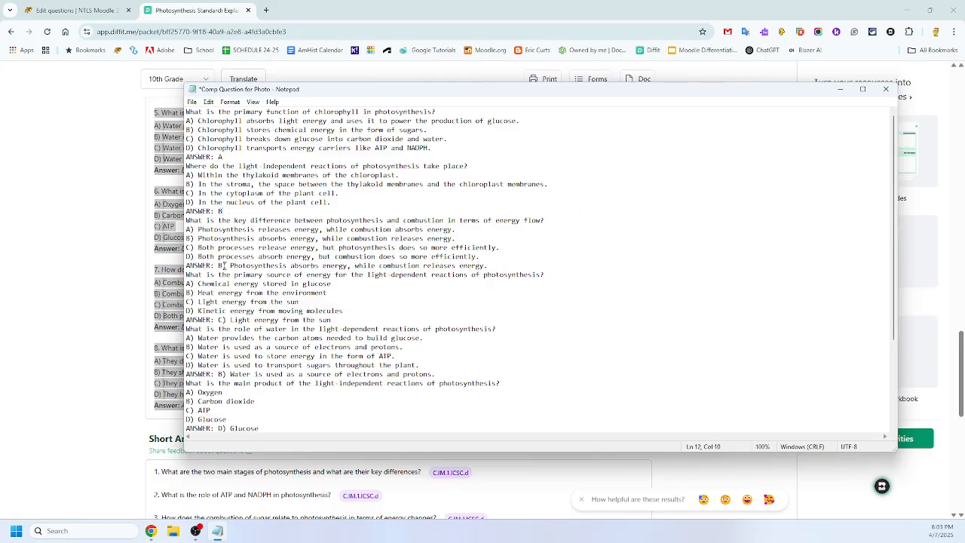
{"action": "left_click_drag", "start_coordinate": [222, 267], "coordinate": [488, 264]}
{"action": "key", "text": "BackSpace"}
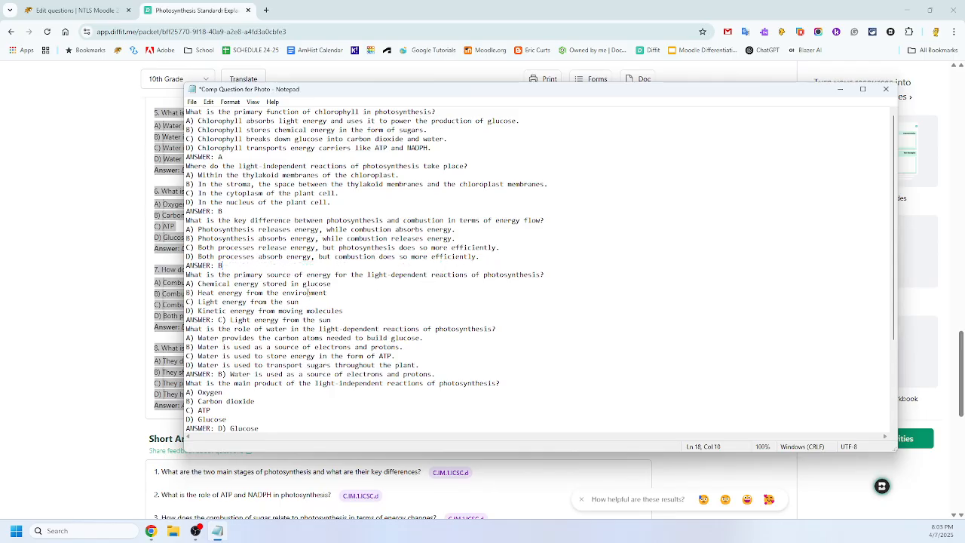
{"action": "left_click_drag", "start_coordinate": [226, 320], "coordinate": [335, 320]}
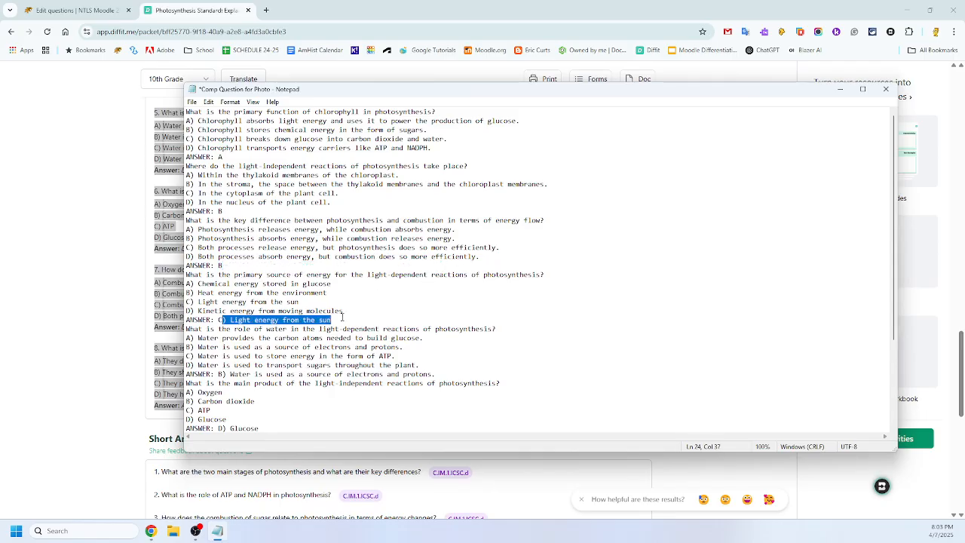
{"action": "key", "text": "BackSpace"}
Step: Trim the ANSWER lines of the last four questions to only the letters B, D, B and A
{"action": "scroll", "coordinate": [340, 318], "scroll_direction": "down", "scroll_amount": 4}
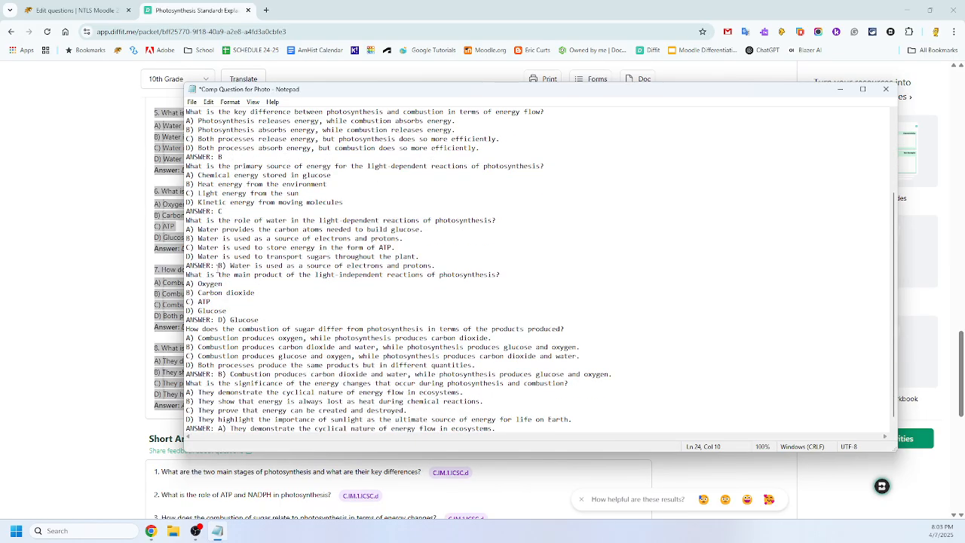
{"action": "left_click_drag", "start_coordinate": [221, 265], "coordinate": [305, 266]}
{"action": "left_click_drag", "start_coordinate": [431, 262], "coordinate": [436, 265]}
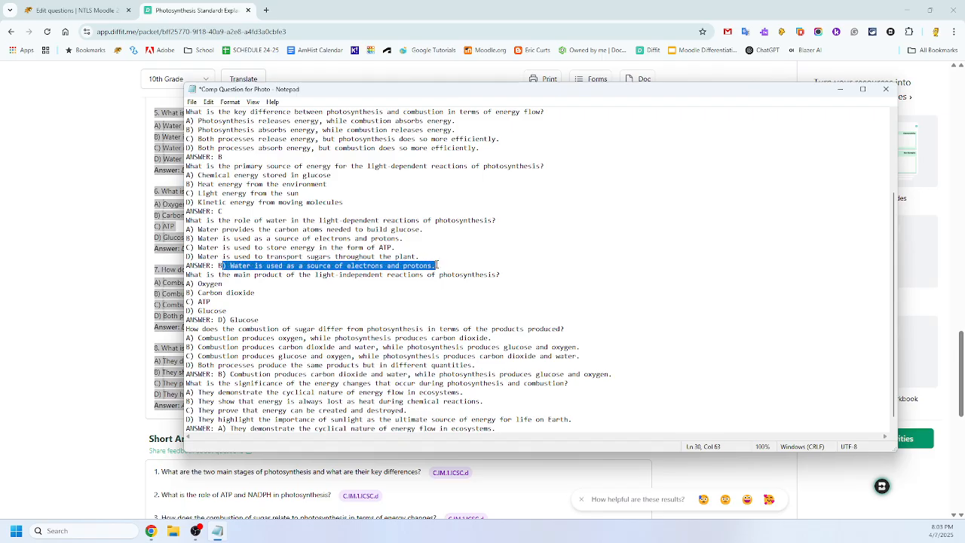
{"action": "key", "text": "BackSpace"}
{"action": "scroll", "coordinate": [267, 286], "scroll_direction": "down", "scroll_amount": 1}
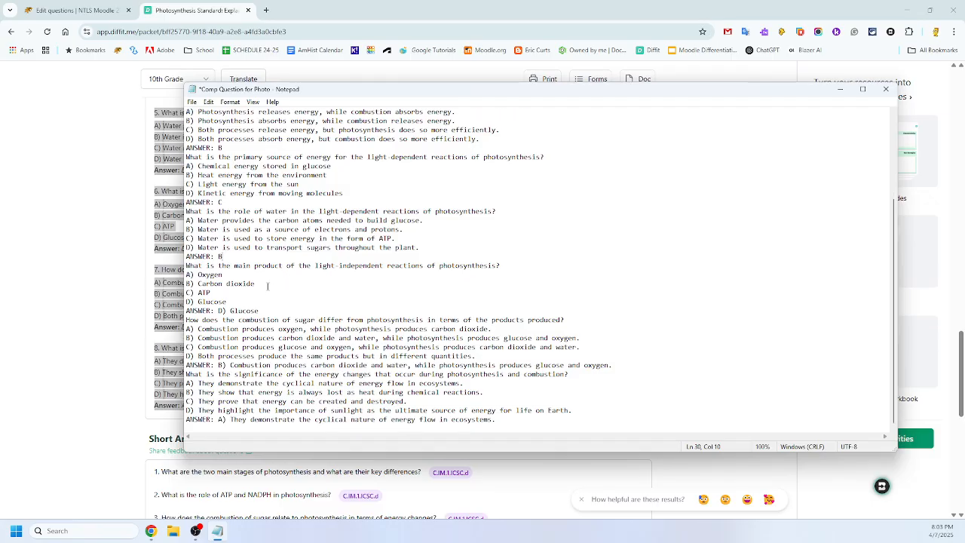
{"action": "left_click_drag", "start_coordinate": [223, 312], "coordinate": [262, 312]}
{"action": "key", "text": "BackSpace"}
{"action": "left_click_drag", "start_coordinate": [224, 365], "coordinate": [614, 365]}
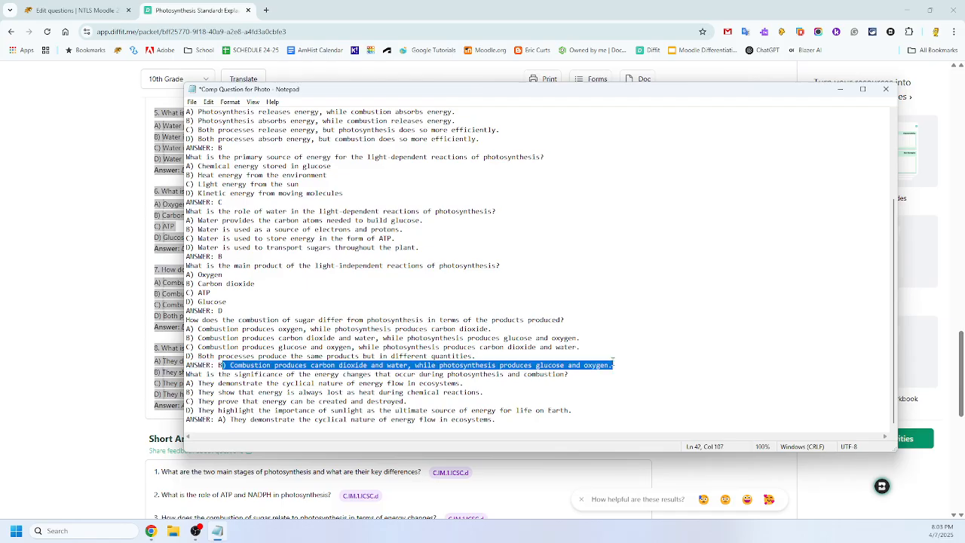
{"action": "key", "text": "Delete"}
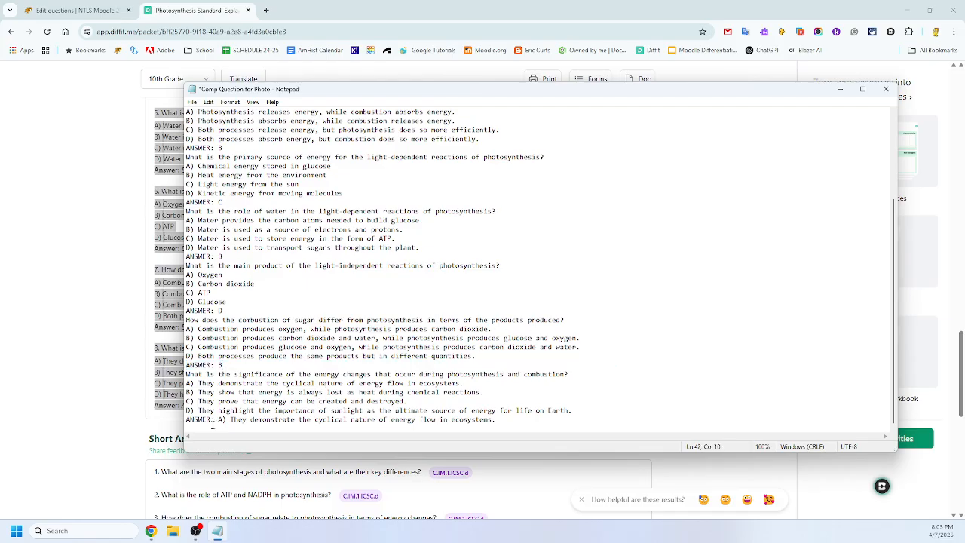
{"action": "left_click_drag", "start_coordinate": [221, 420], "coordinate": [497, 420]}
{"action": "key", "text": "Delete"}
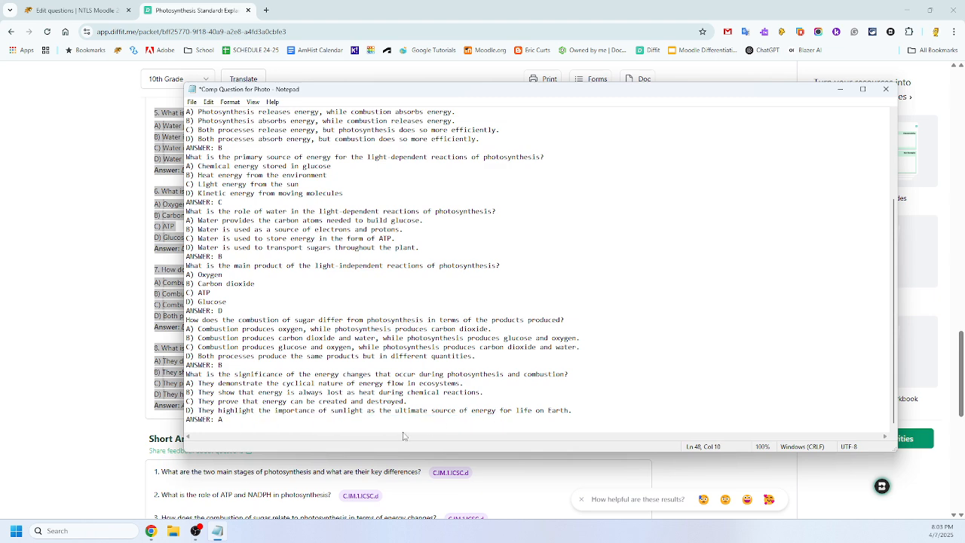
Step: Save the Comp Question for Photo text file and minimize its window
{"action": "scroll", "coordinate": [202, 398], "scroll_direction": "up", "scroll_amount": 4}
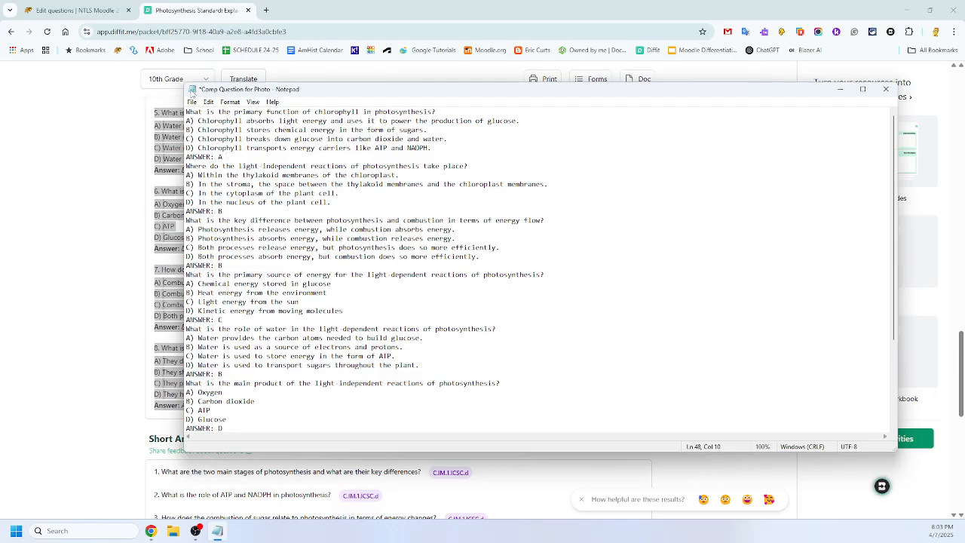
{"action": "left_click", "coordinate": [192, 102]}
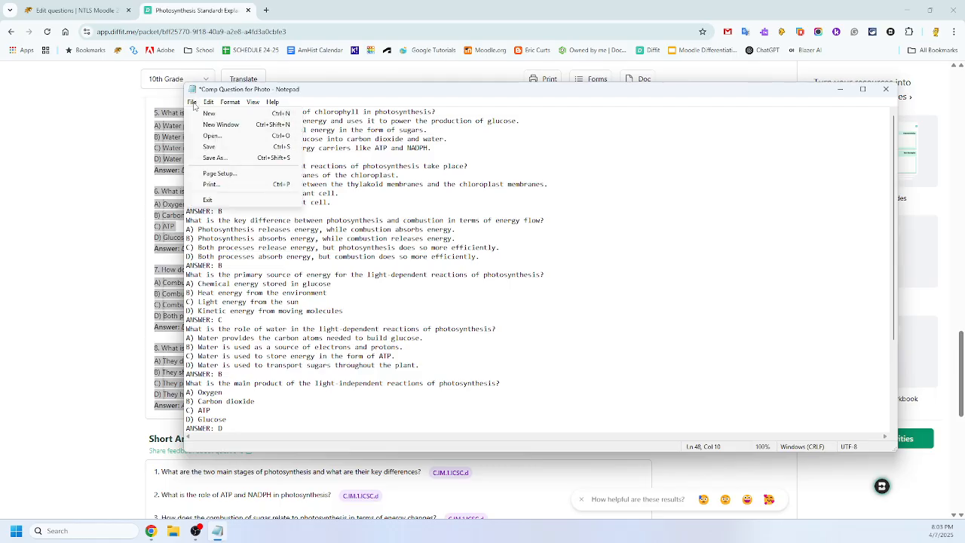
{"action": "left_click", "coordinate": [216, 146]}
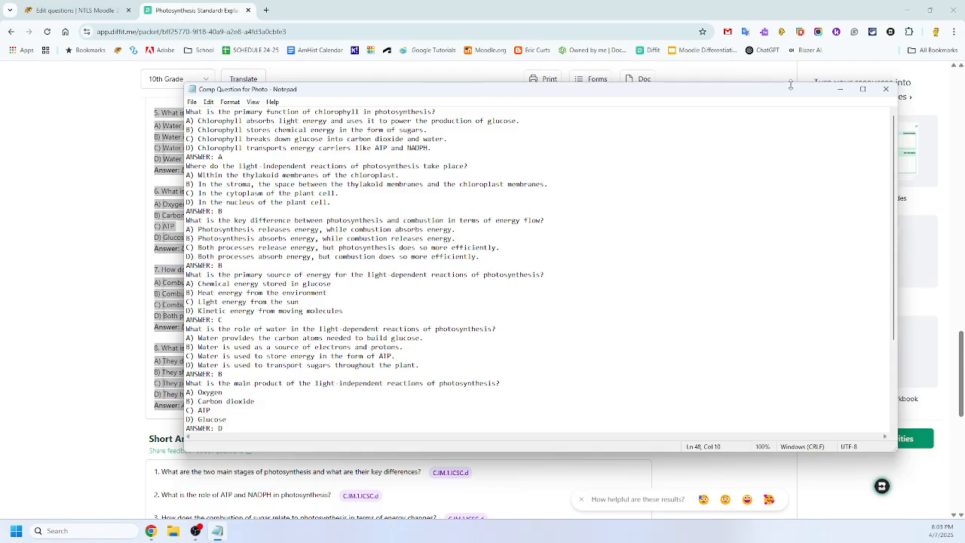
{"action": "left_click", "coordinate": [841, 91]}
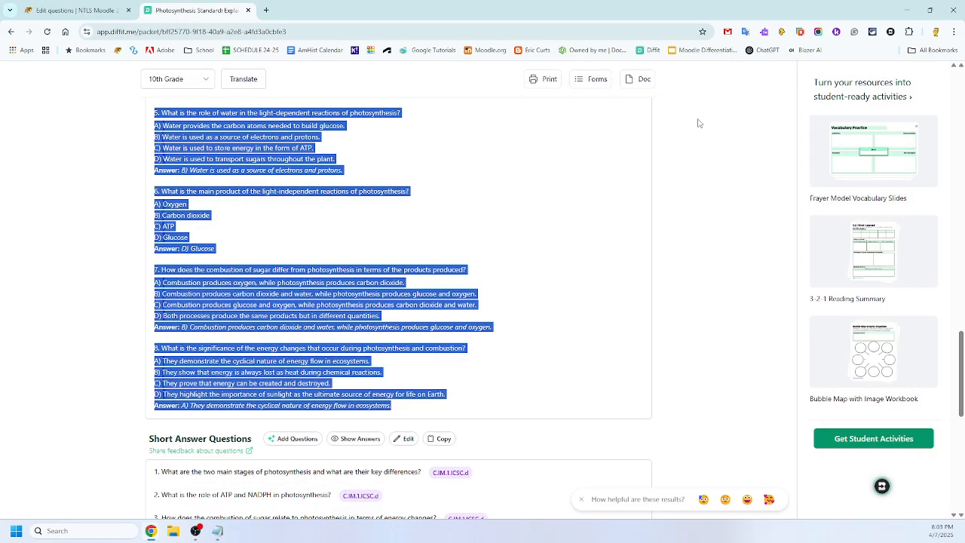
Step: Switch to the Moodle question bank and select the Level 1 category under EXAMPLE HELP
{"action": "left_click", "coordinate": [72, 12]}
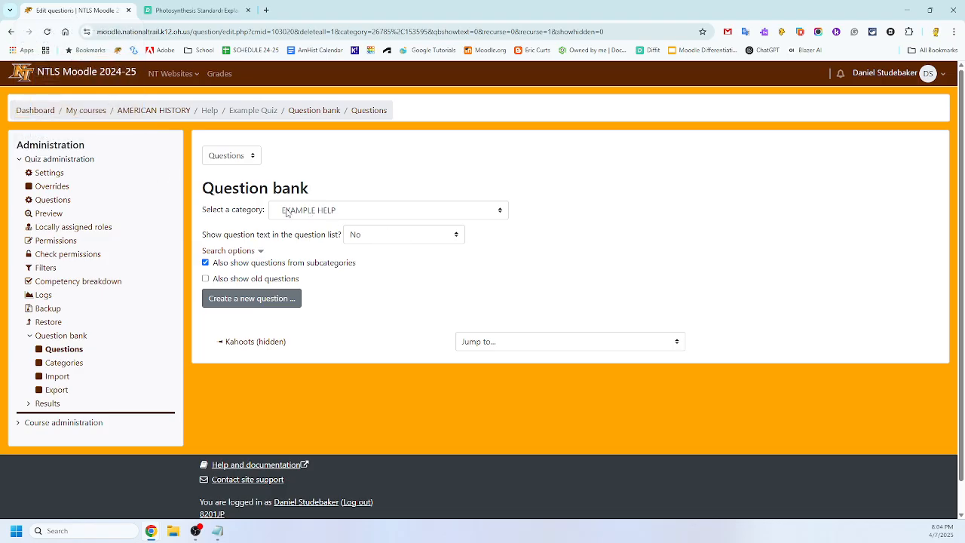
{"action": "left_click", "coordinate": [500, 211]}
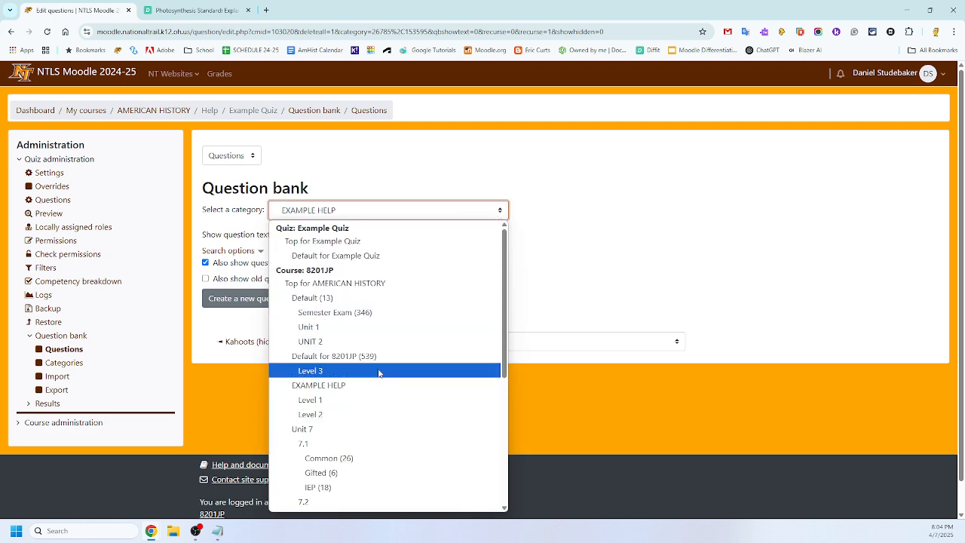
{"action": "left_click", "coordinate": [327, 399]}
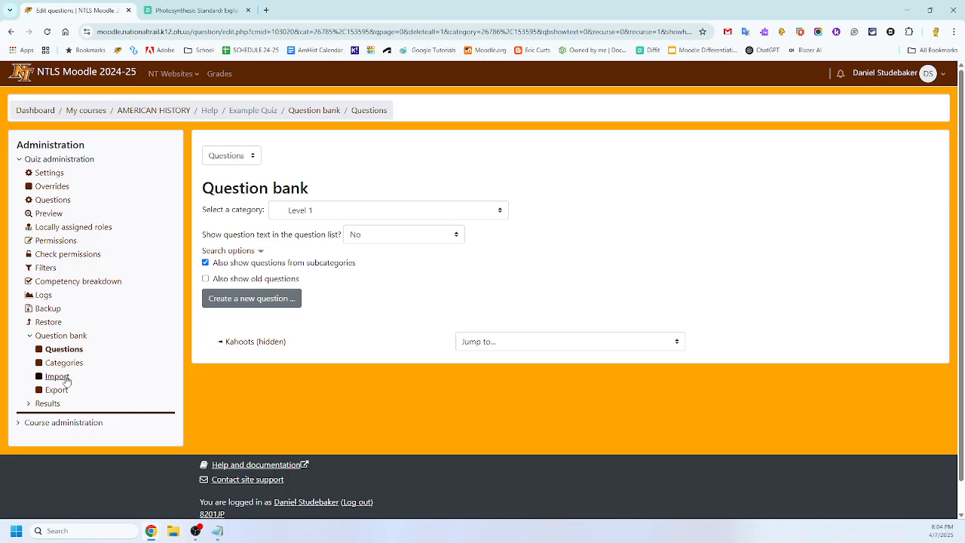
Step: Open the question import page for the Level 1 category and choose Aiken format as the file format
{"action": "left_click", "coordinate": [57, 379]}
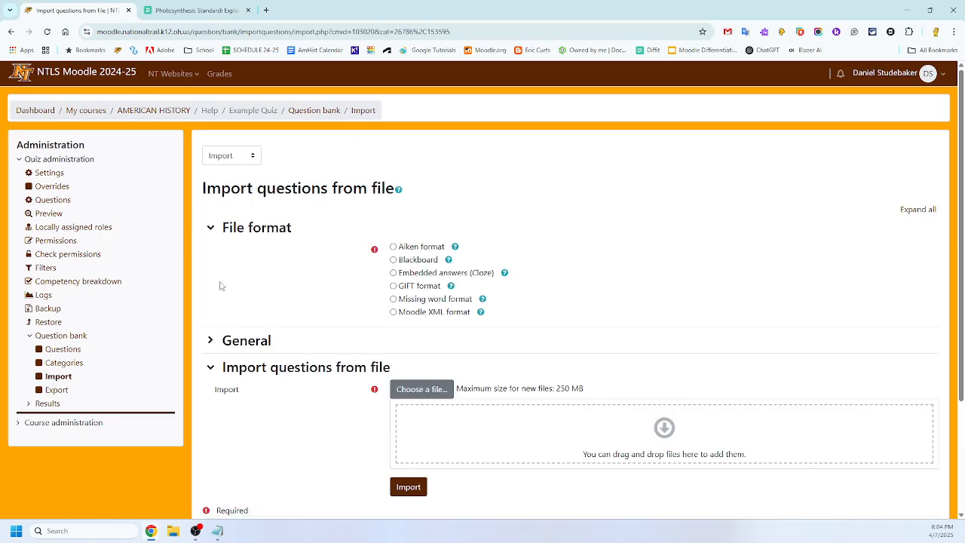
{"action": "left_click", "coordinate": [394, 248]}
Step: Upload Comp Question for Photo.txt from the Downloads folder as the import file
{"action": "scroll", "coordinate": [404, 266], "scroll_direction": "down", "scroll_amount": 3}
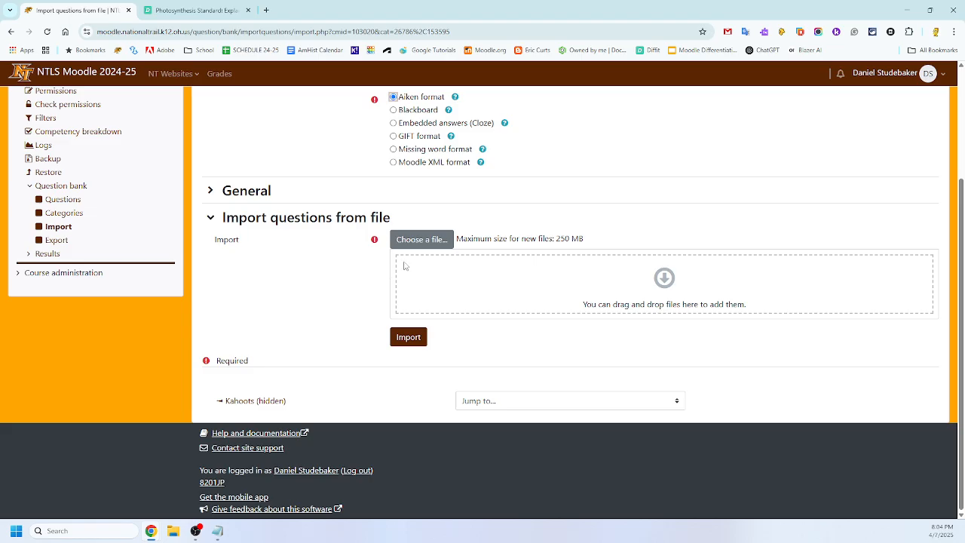
{"action": "left_click", "coordinate": [425, 240]}
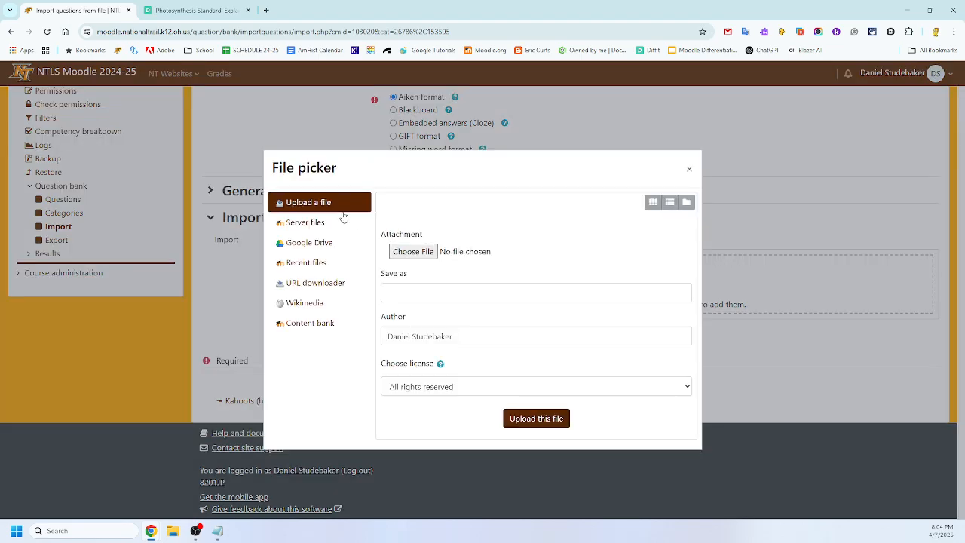
{"action": "left_click", "coordinate": [406, 258]}
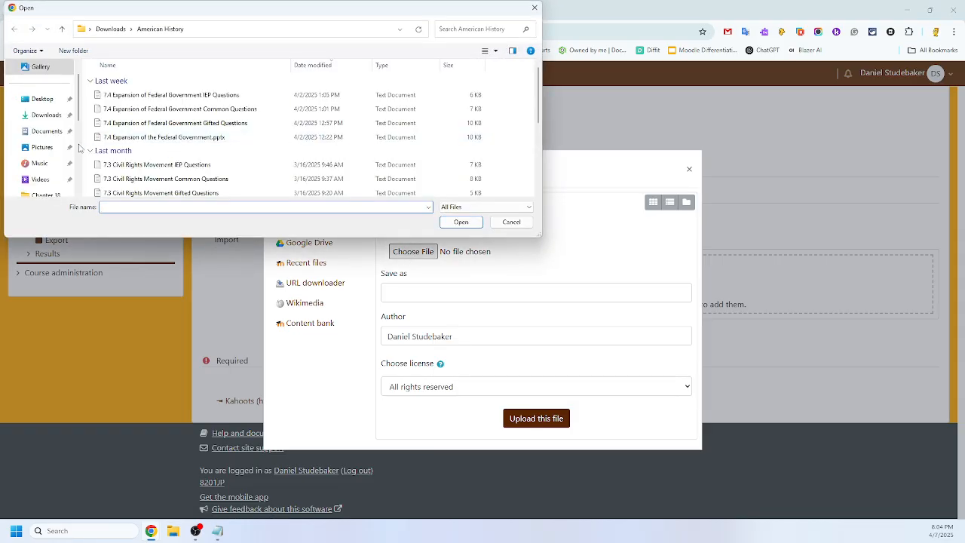
{"action": "left_click", "coordinate": [48, 117]}
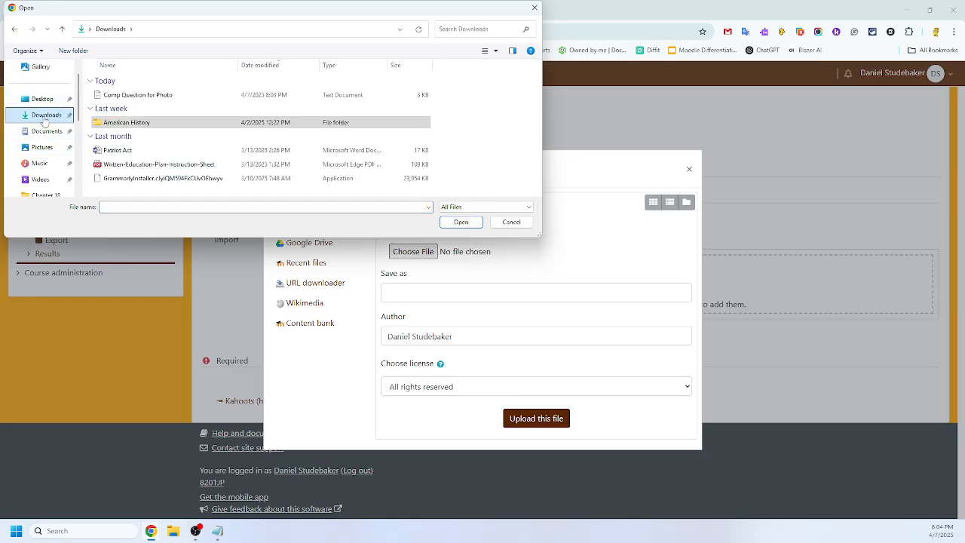
{"action": "double_click", "coordinate": [144, 96]}
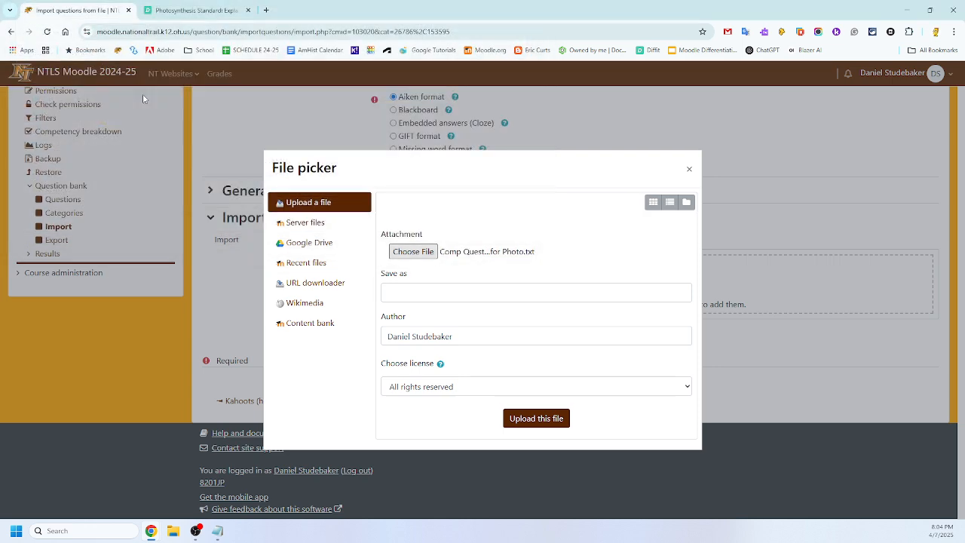
{"action": "left_click", "coordinate": [536, 419]}
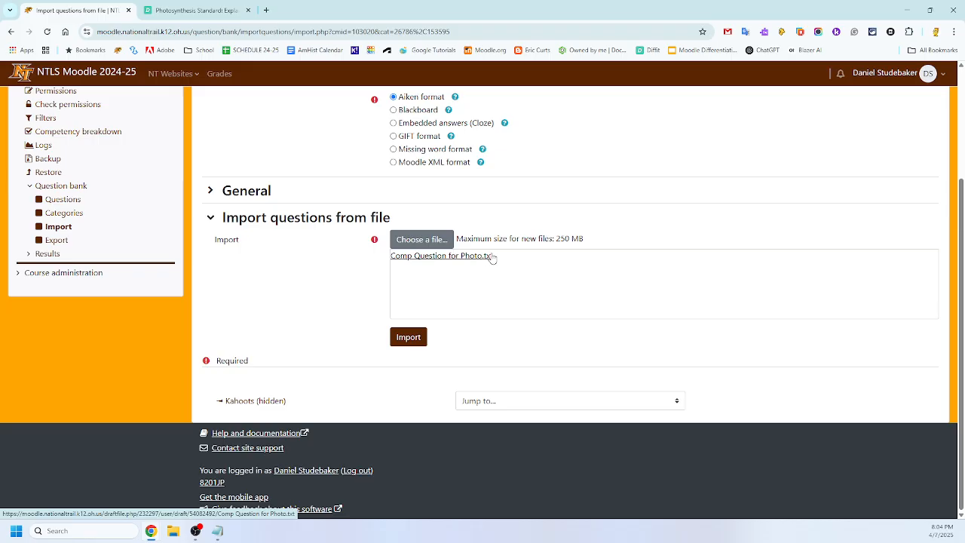
Step: Import the questions from the uploaded file and review them in the Level 1 question list
{"action": "left_click", "coordinate": [408, 337]}
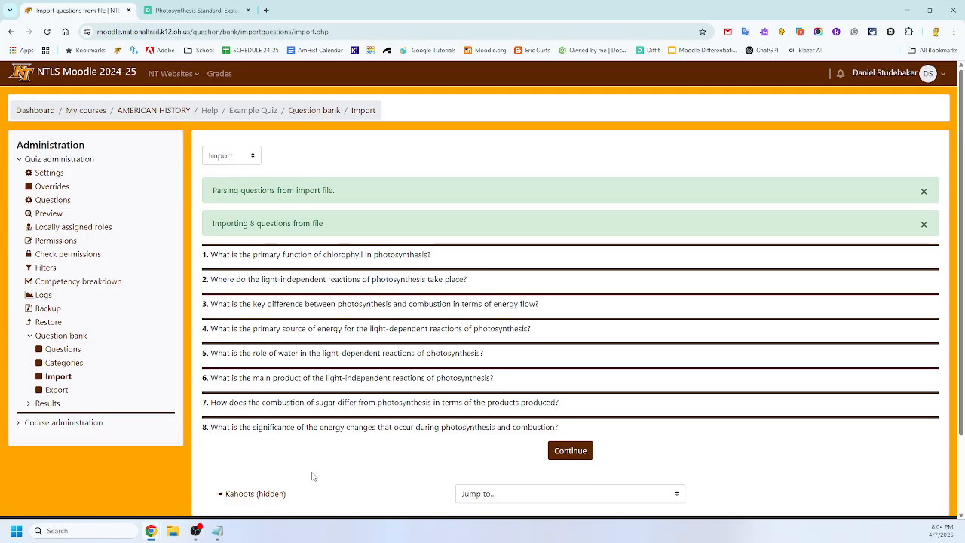
{"action": "left_click", "coordinate": [582, 452]}
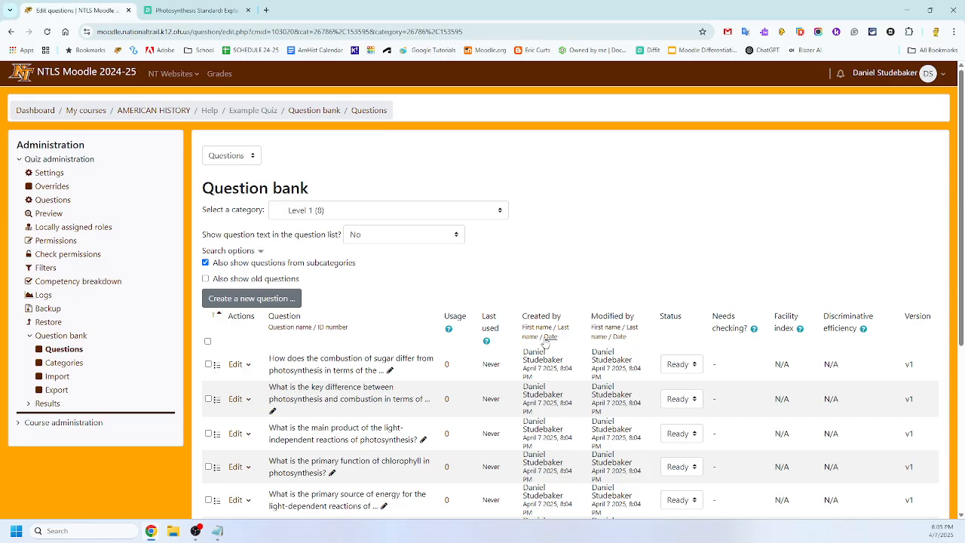
{"action": "scroll", "coordinate": [377, 374], "scroll_direction": "down", "scroll_amount": 1}
{"action": "scroll", "coordinate": [384, 377], "scroll_direction": "down", "scroll_amount": 3}
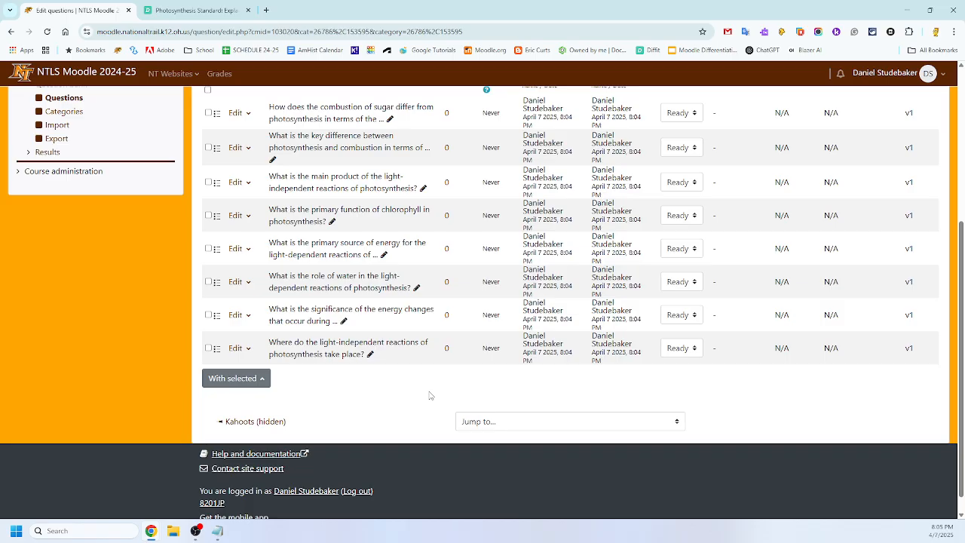
{"action": "scroll", "coordinate": [418, 374], "scroll_direction": "up", "scroll_amount": 2}
{"action": "scroll", "coordinate": [419, 374], "scroll_direction": "up", "scroll_amount": 1}
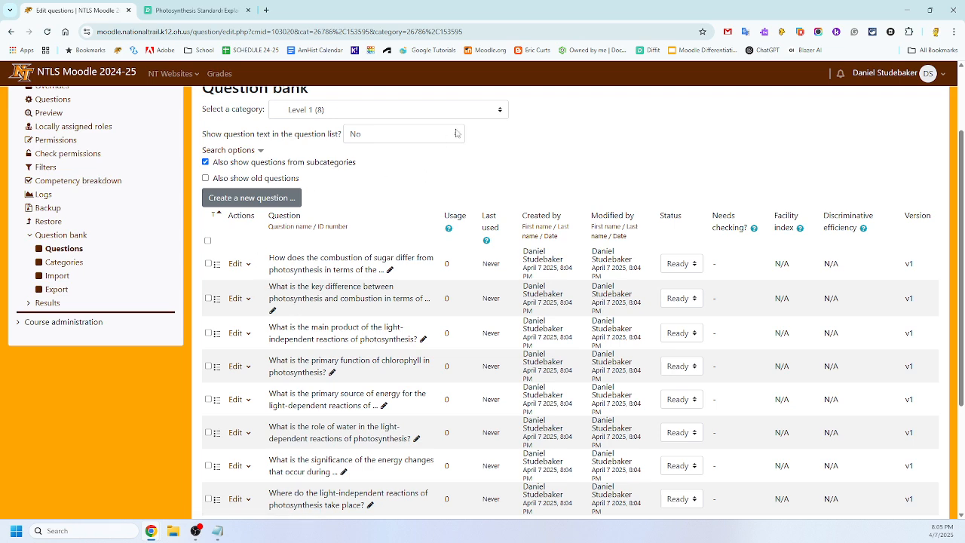
{"action": "left_click", "coordinate": [503, 112]}
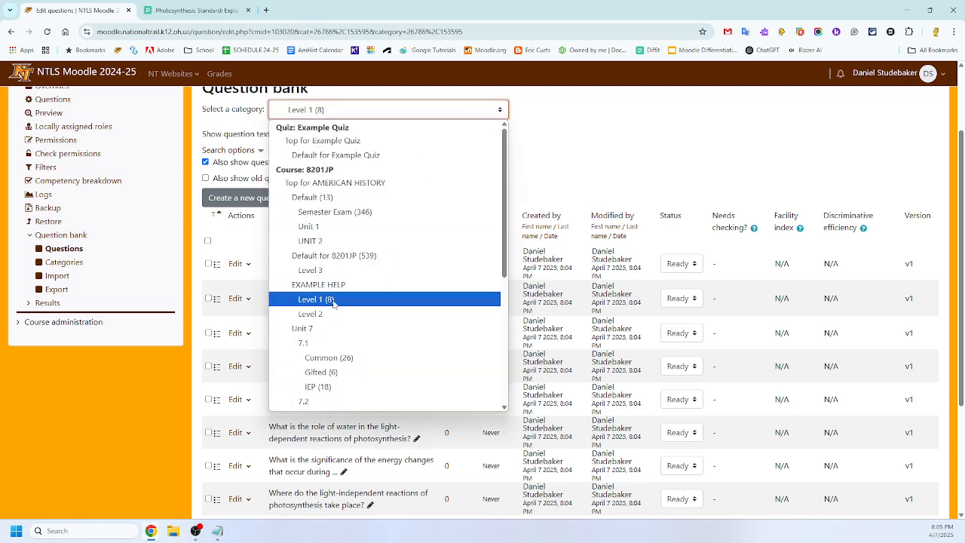
{"action": "left_click", "coordinate": [640, 168]}
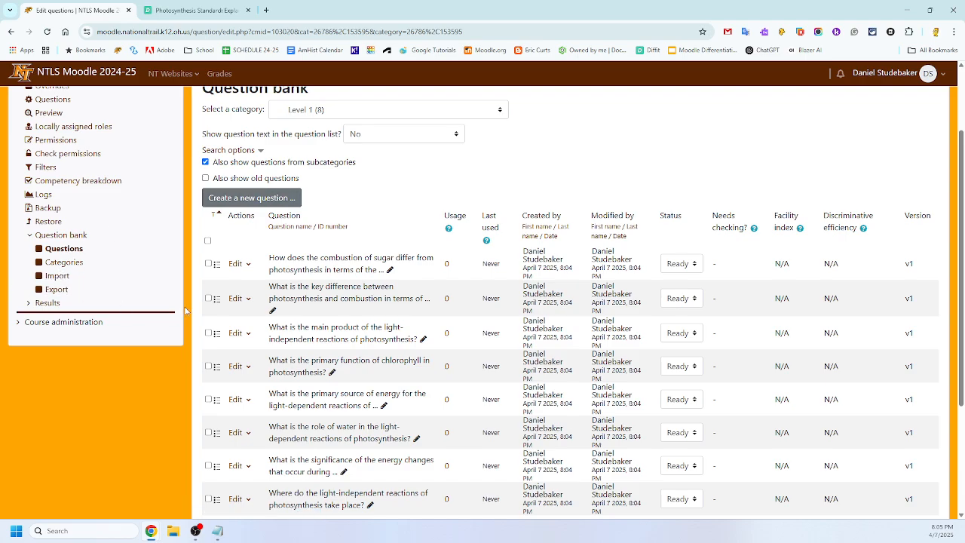
Step: Switch to the Diffit photosynthesis page and generate 5 additional multiple choice questions at the Simple Reasoning level (Depth of Knowledge Level Two)
{"action": "left_click", "coordinate": [211, 10]}
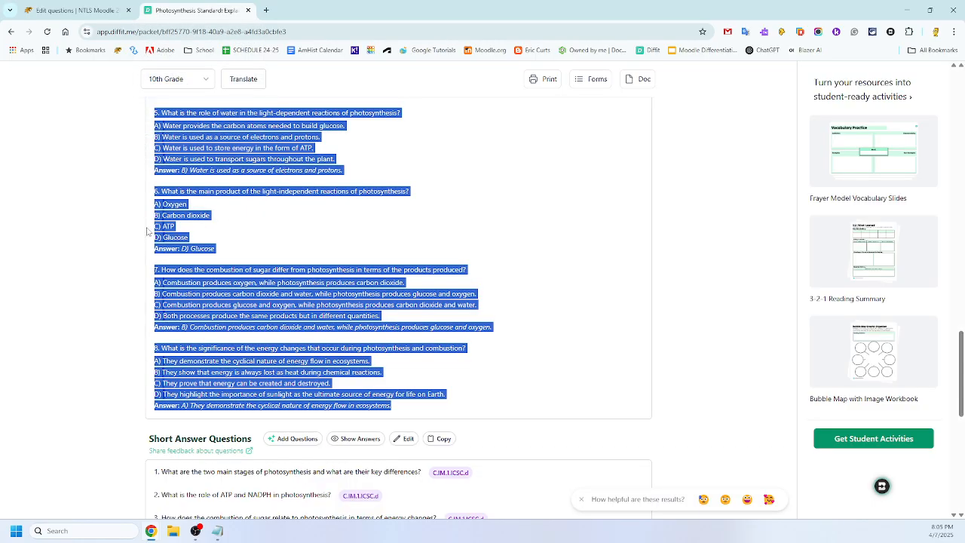
{"action": "scroll", "coordinate": [228, 245], "scroll_direction": "up", "scroll_amount": 2}
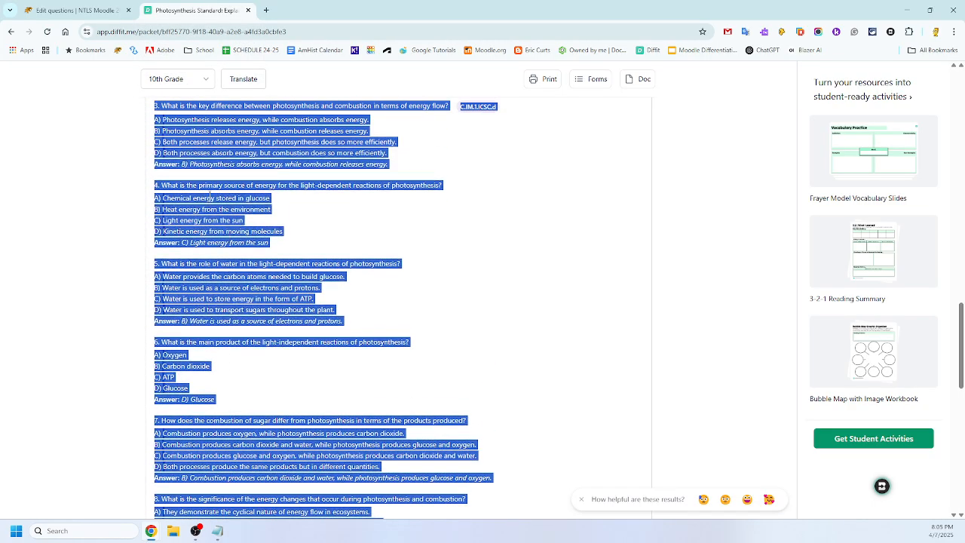
{"action": "left_click", "coordinate": [209, 194]}
{"action": "scroll", "coordinate": [134, 226], "scroll_direction": "up", "scroll_amount": 3}
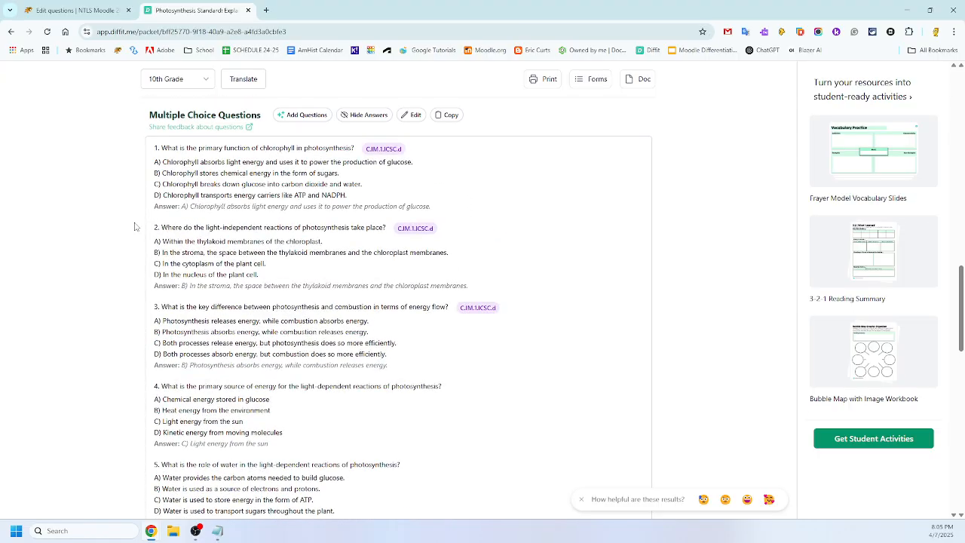
{"action": "left_click", "coordinate": [305, 115]}
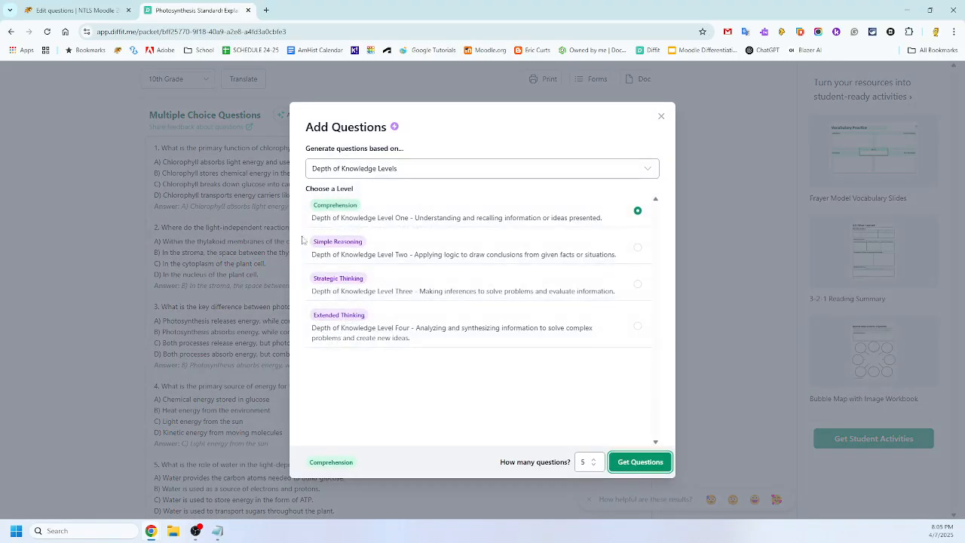
{"action": "left_click", "coordinate": [638, 249]}
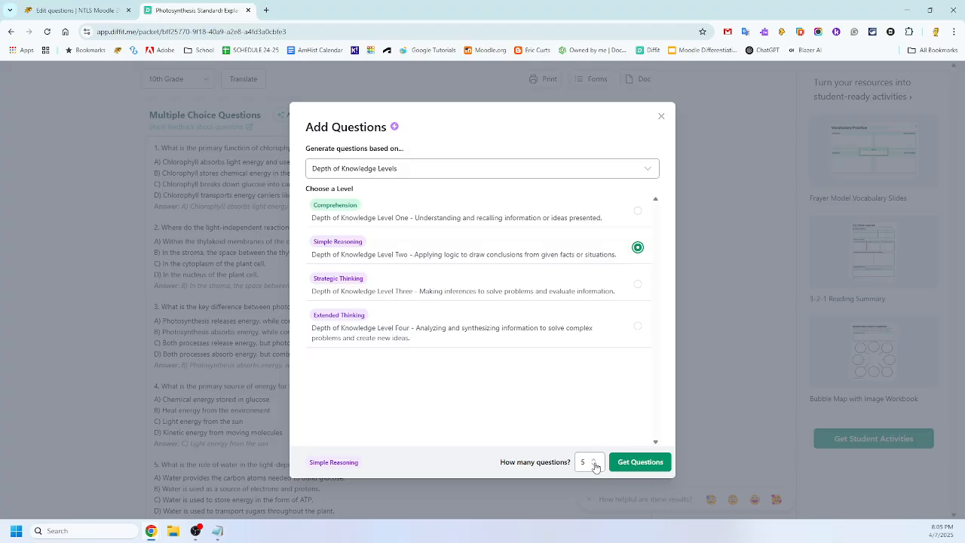
{"action": "left_click", "coordinate": [627, 468]}
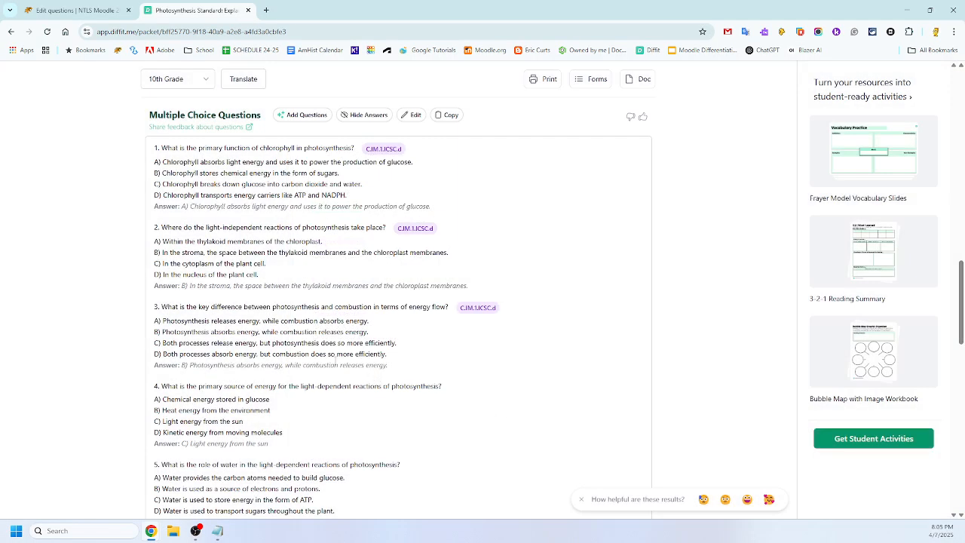
Step: Copy the new Simple Reasoning multiple choice questions 9 to 13, including their answers
{"action": "scroll", "coordinate": [336, 361], "scroll_direction": "down", "scroll_amount": 8}
{"action": "scroll", "coordinate": [302, 359], "scroll_direction": "down", "scroll_amount": 3}
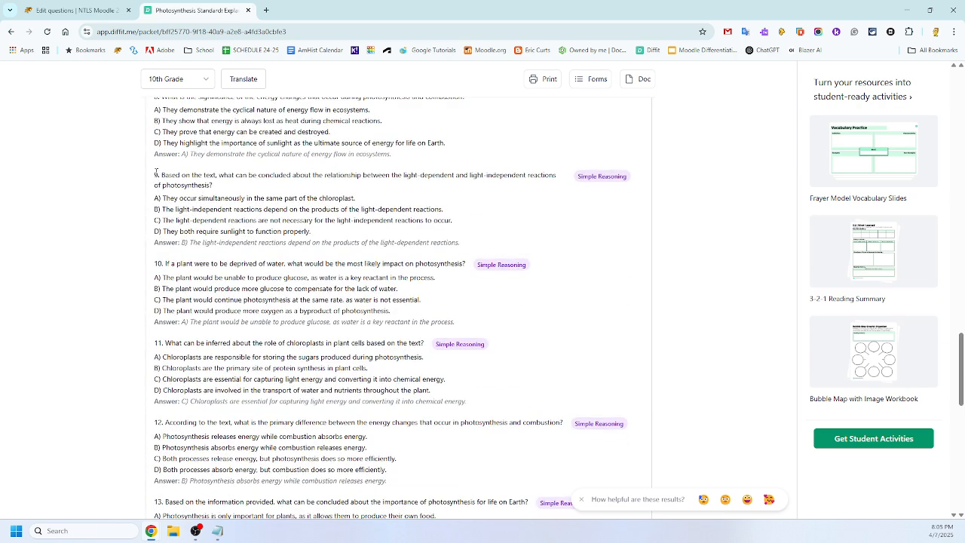
{"action": "left_click_drag", "start_coordinate": [154, 176], "coordinate": [545, 185]}
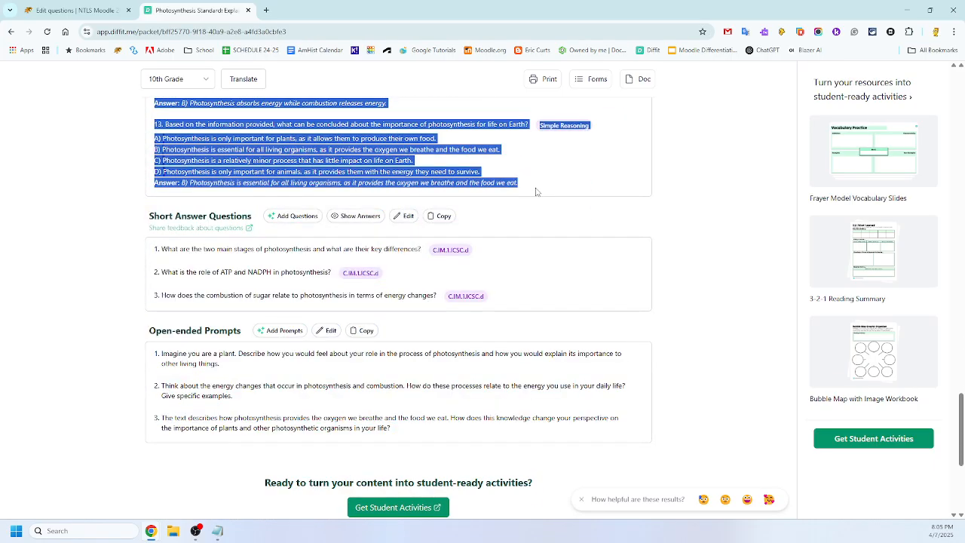
{"action": "right_click", "coordinate": [357, 140]}
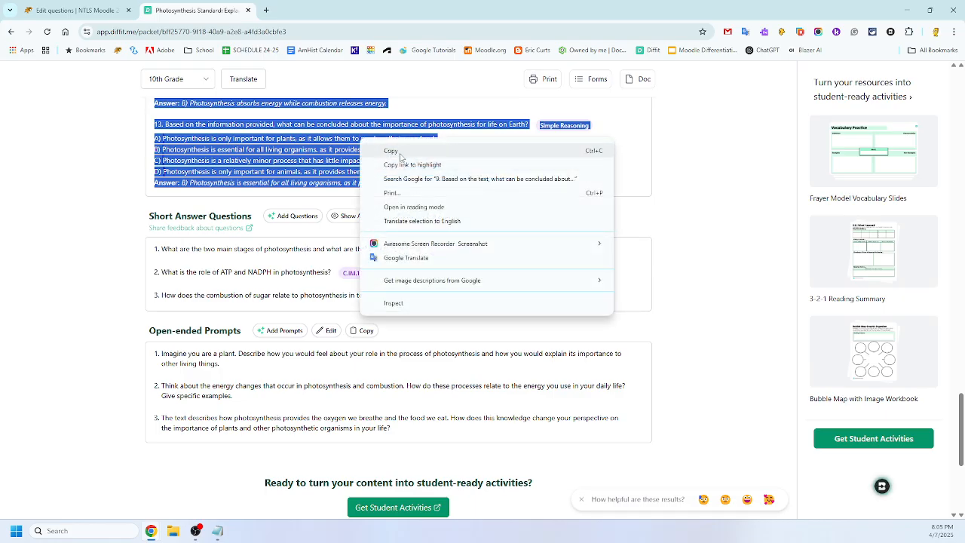
{"action": "left_click", "coordinate": [402, 153]}
Step: Open a new Notepad document and paste the copied Simple Reasoning questions into it
{"action": "left_click", "coordinate": [69, 532]}
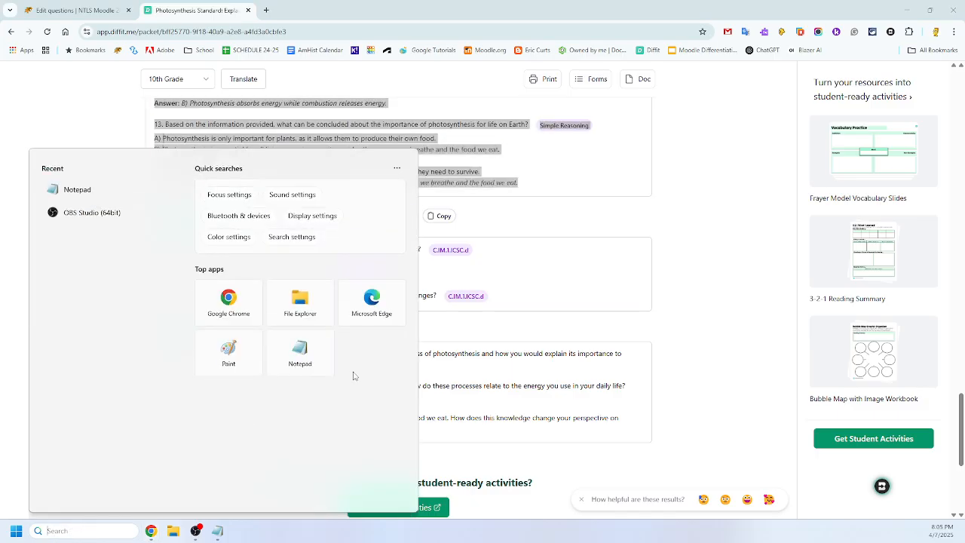
{"action": "left_click", "coordinate": [300, 352]}
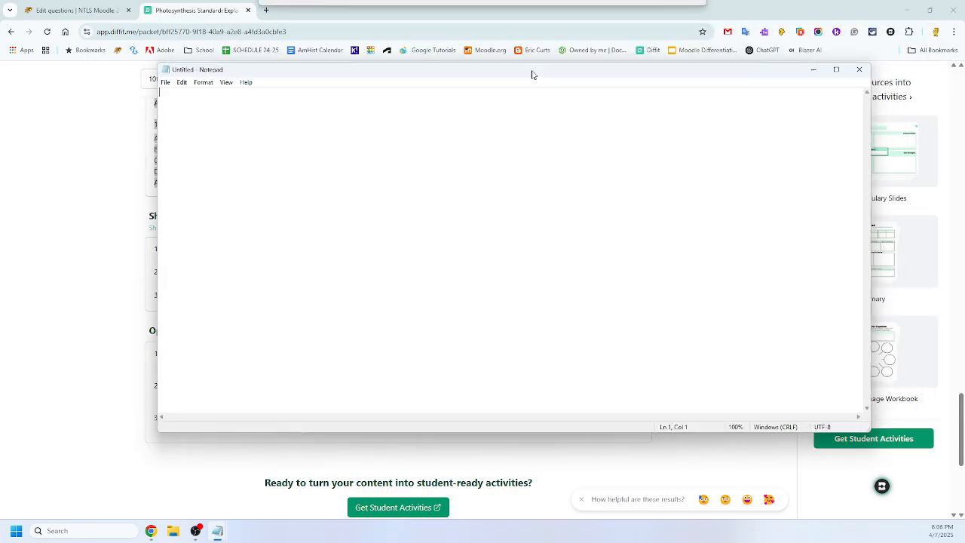
{"action": "right_click", "coordinate": [235, 101]}
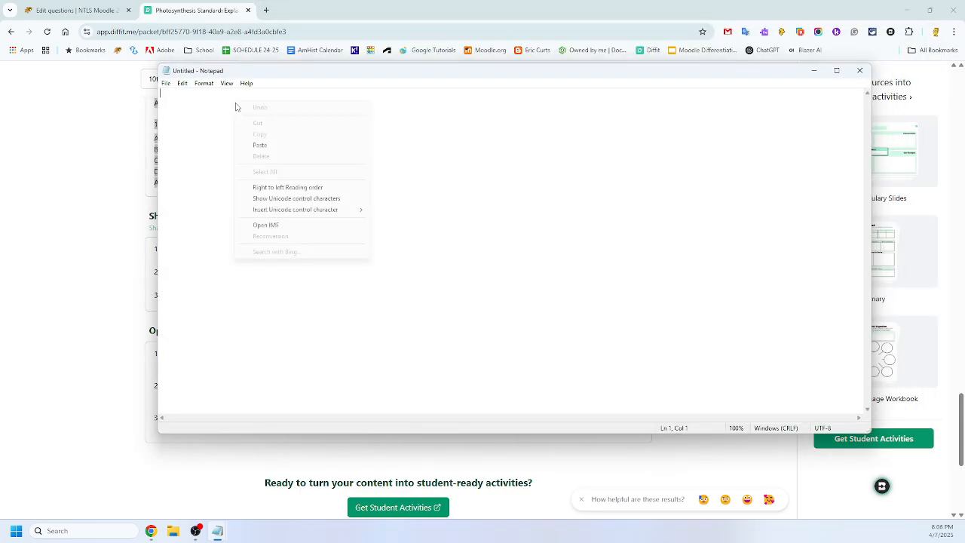
{"action": "left_click", "coordinate": [267, 145]}
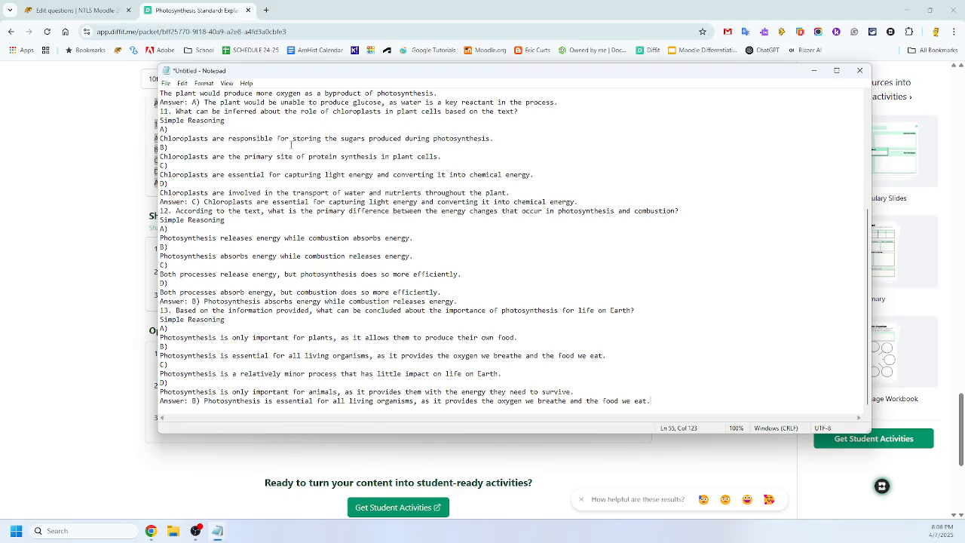
Step: Replace every "Answer" with "ANSWER" throughout the pasted questions
{"action": "key", "text": "ctrl+h"}
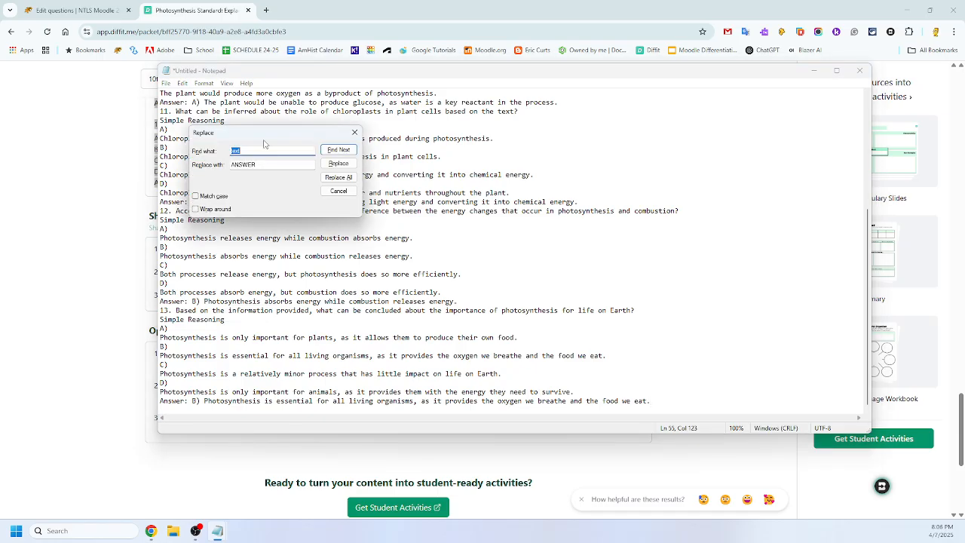
{"action": "type", "text": "Answer"}
{"action": "left_click", "coordinate": [338, 177]}
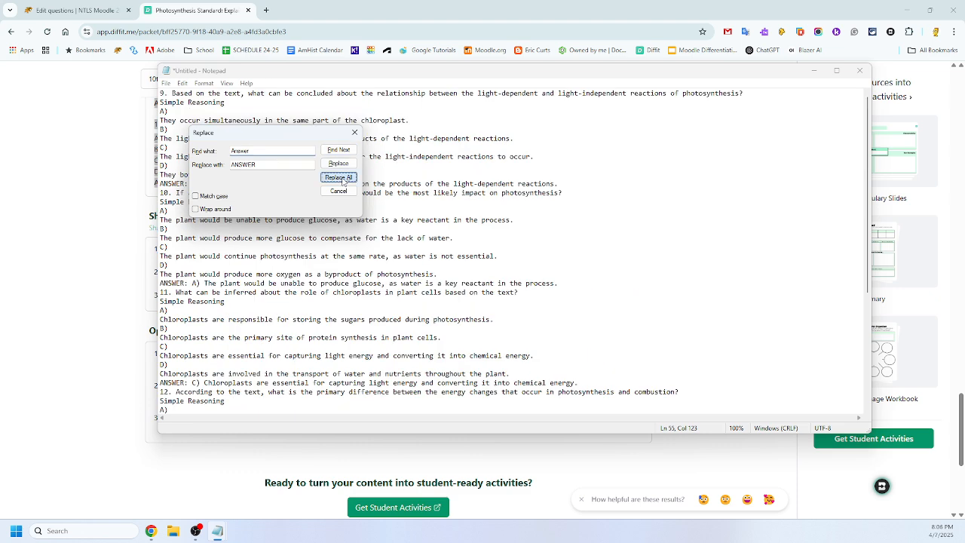
{"action": "left_click", "coordinate": [354, 134]}
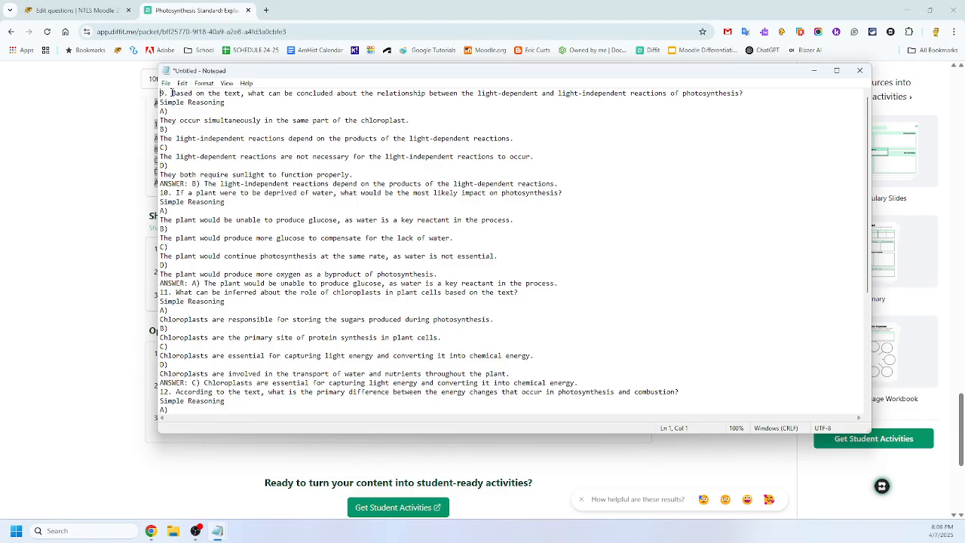
Step: Delete the number 9 and the "Simple Reasoning" line from the question about light-dependent and light-independent reactions
{"action": "left_click_drag", "start_coordinate": [172, 92], "coordinate": [160, 93]}
{"action": "key", "text": "BackSpace"}
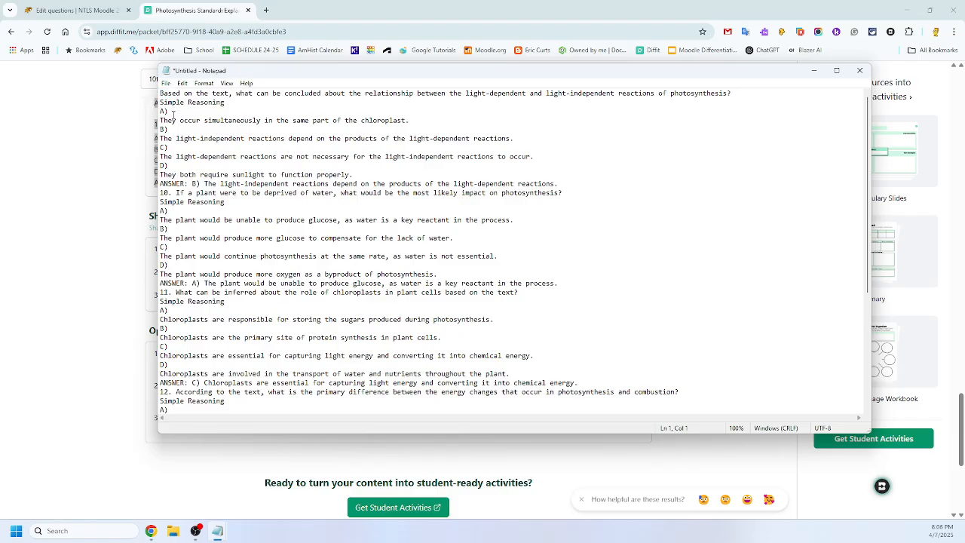
{"action": "left_click_drag", "start_coordinate": [226, 103], "coordinate": [157, 103]}
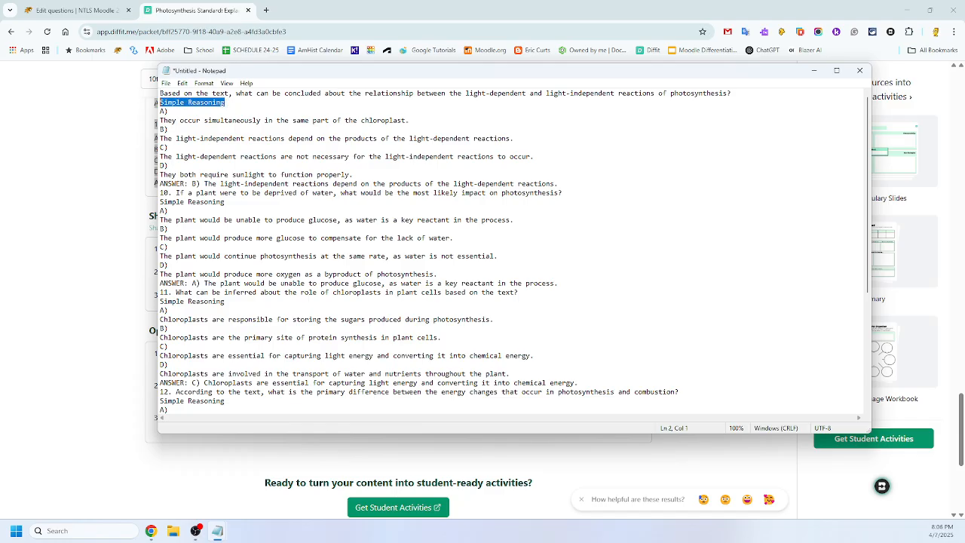
{"action": "key", "text": "Delete"}
{"action": "key", "text": "Delete"}
Step: Join the choices A) to D) of the first question with their answer texts so each choice is on one line
{"action": "left_click", "coordinate": [179, 105]}
{"action": "key", "text": "Delete"}
{"action": "left_click", "coordinate": [181, 112]}
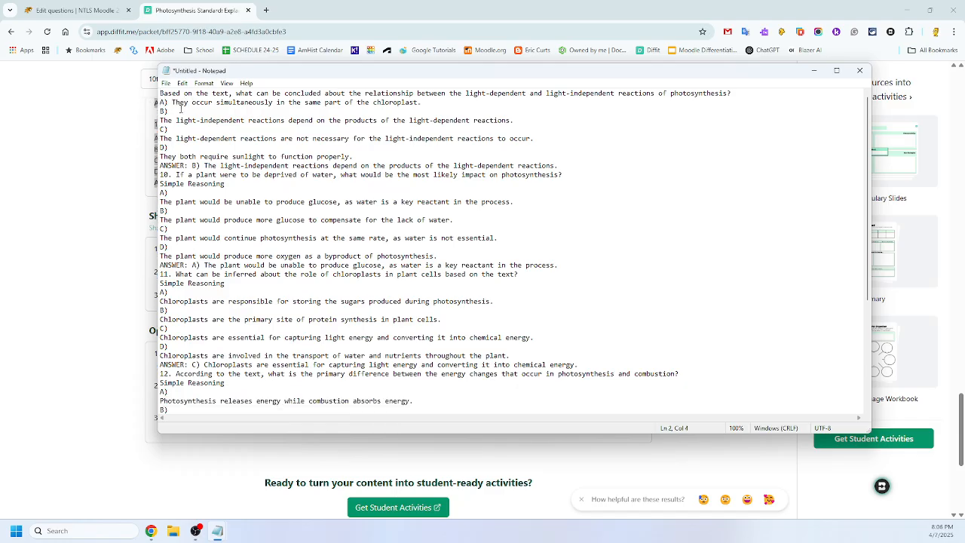
{"action": "key", "text": "Delete"}
{"action": "left_click", "coordinate": [181, 121]}
{"action": "key", "text": "Delete"}
{"action": "left_click", "coordinate": [185, 129]}
{"action": "key", "text": "Delete"}
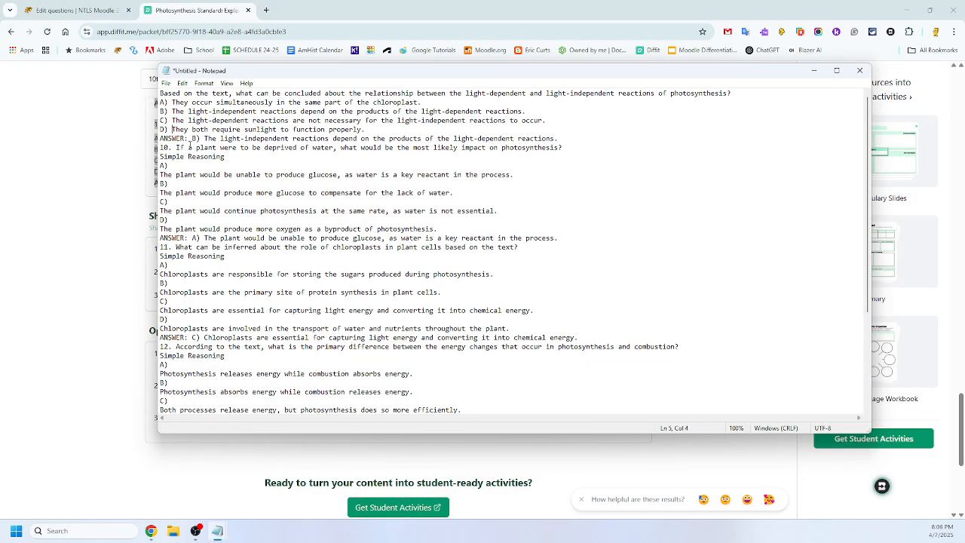
Step: Trim the first answer line to "ANSWER: B" and strip the number and "Simple Reasoning" line from the water deprivation question
{"action": "left_click_drag", "start_coordinate": [195, 139], "coordinate": [180, 148]}
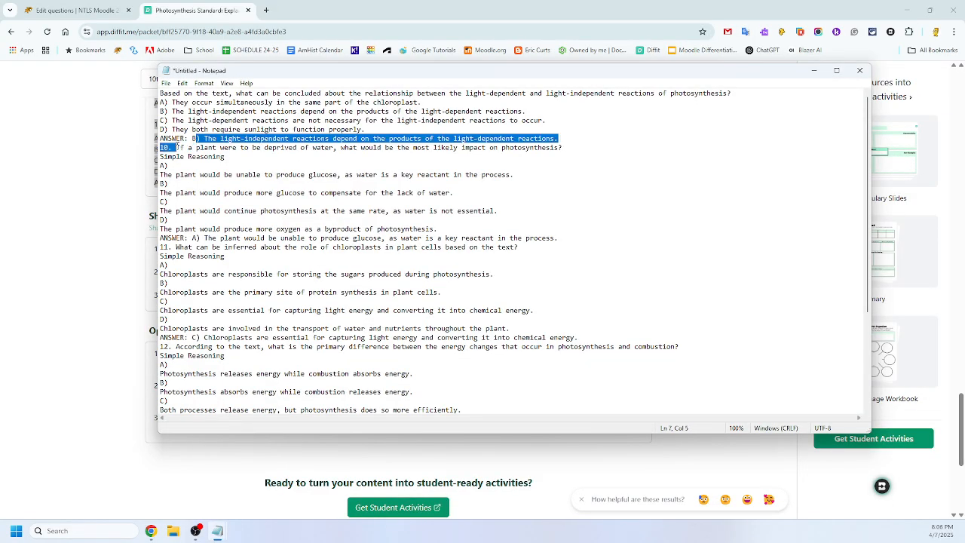
{"action": "key", "text": "Return"}
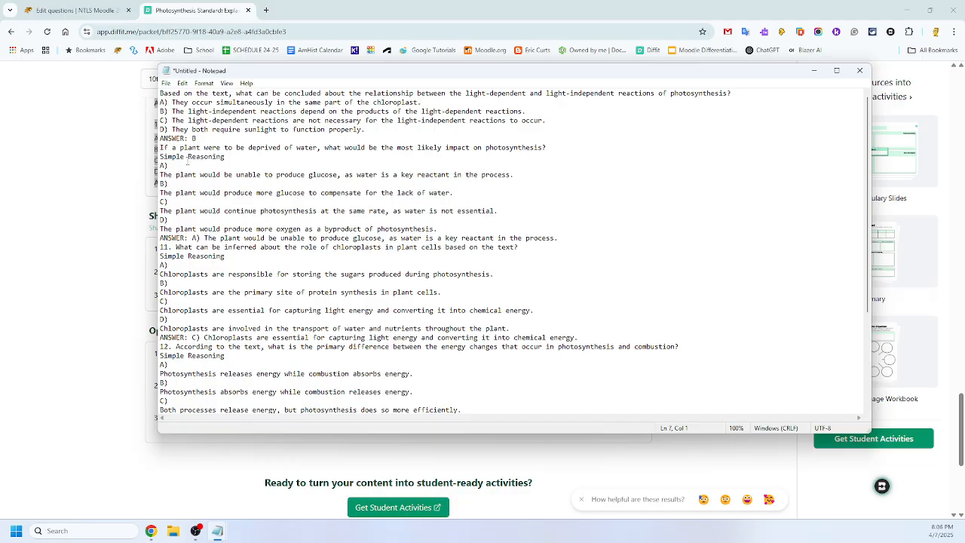
{"action": "left_click_drag", "start_coordinate": [224, 157], "coordinate": [162, 156]}
{"action": "key", "text": "Delete"}
{"action": "key", "text": "Delete"}
Step: Put each choice A) to D) of the water deprivation question on one line with its text
{"action": "key", "text": "Delete"}
{"action": "left_click", "coordinate": [180, 165]}
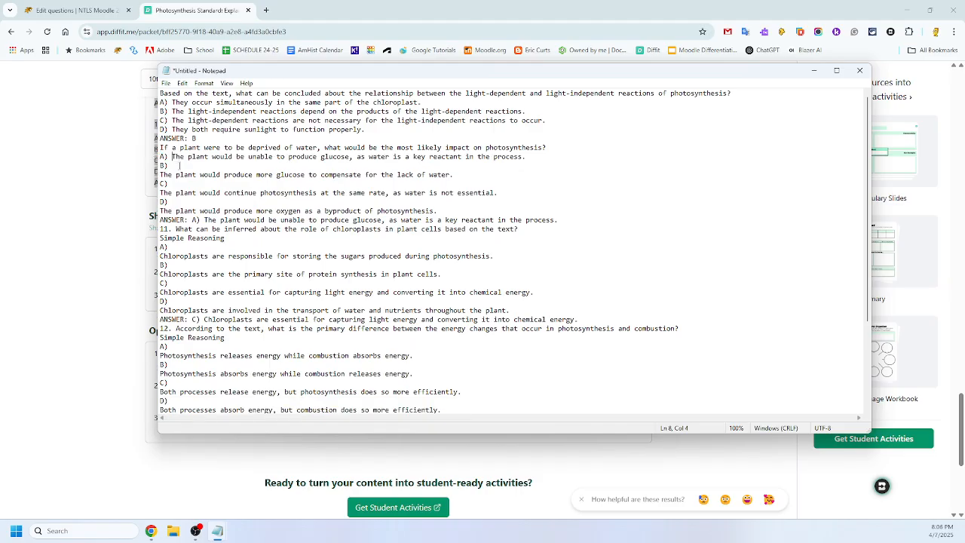
{"action": "key", "text": "Delete"}
{"action": "left_click", "coordinate": [182, 174]}
{"action": "key", "text": "Delete"}
{"action": "left_click", "coordinate": [181, 184]}
{"action": "key", "text": "Delete"}
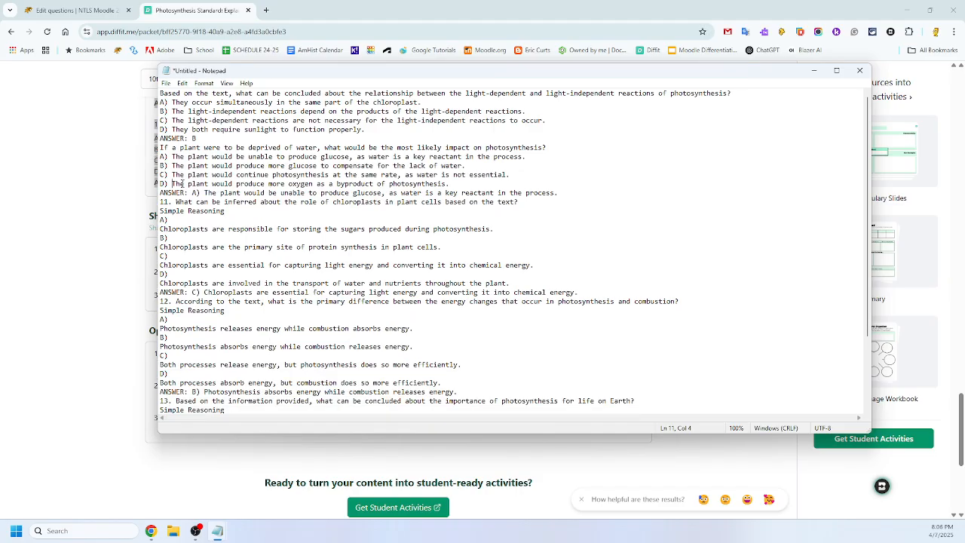
Step: Trim the water deprivation question's answer line to "ANSWER: A" and strip the number and "Simple Reasoning" line from the chloroplasts question
{"action": "left_click_drag", "start_coordinate": [200, 192], "coordinate": [174, 202]}
{"action": "left_click", "coordinate": [195, 192]}
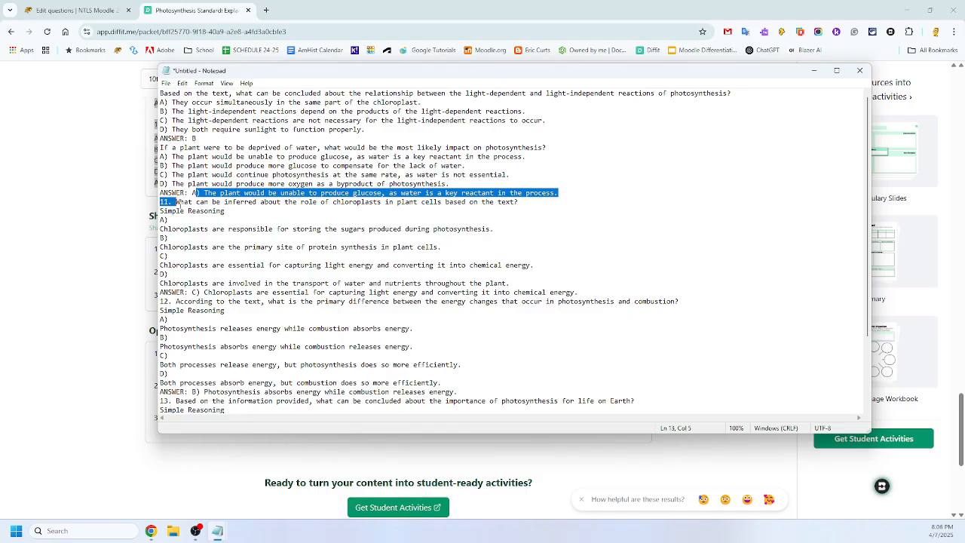
{"action": "key", "text": "Return"}
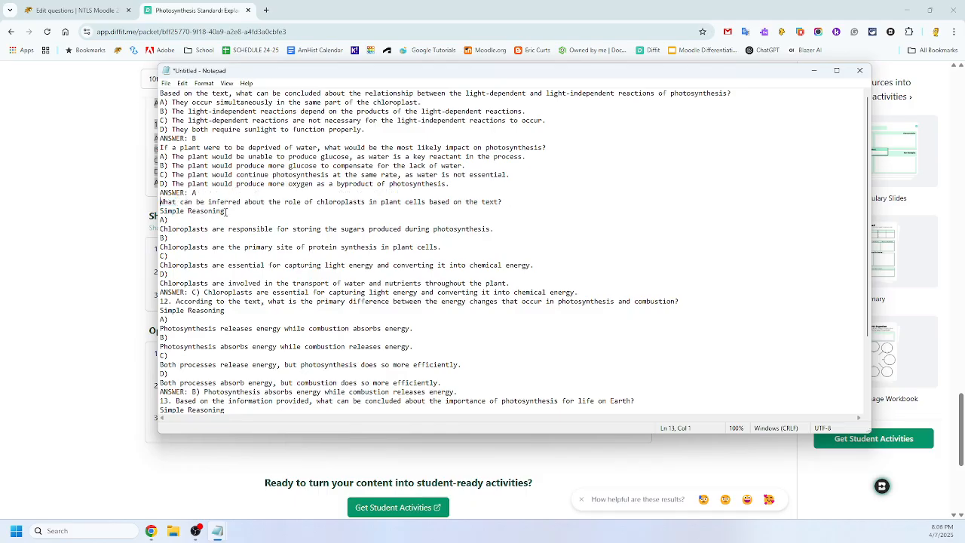
{"action": "left_click_drag", "start_coordinate": [226, 211], "coordinate": [161, 211]}
{"action": "key", "text": "Delete"}
{"action": "key", "text": "Delete"}
Step: Merge the choice letters A) to D) of the chloroplasts question with the texts on the lines below them
{"action": "left_click", "coordinate": [183, 216]}
{"action": "key", "text": "Delete"}
{"action": "left_click", "coordinate": [182, 219]}
{"action": "key", "text": "Delete"}
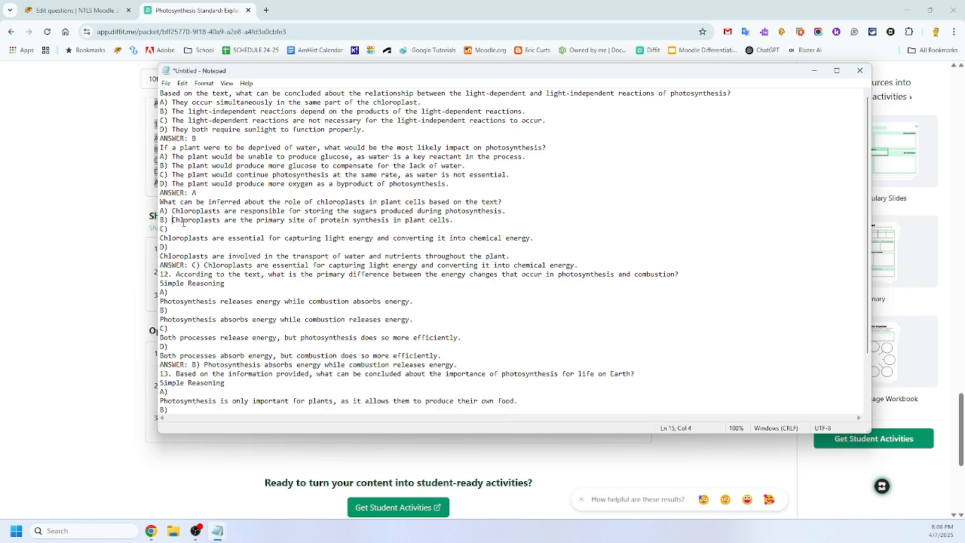
{"action": "left_click", "coordinate": [184, 229]}
{"action": "key", "text": "Delete"}
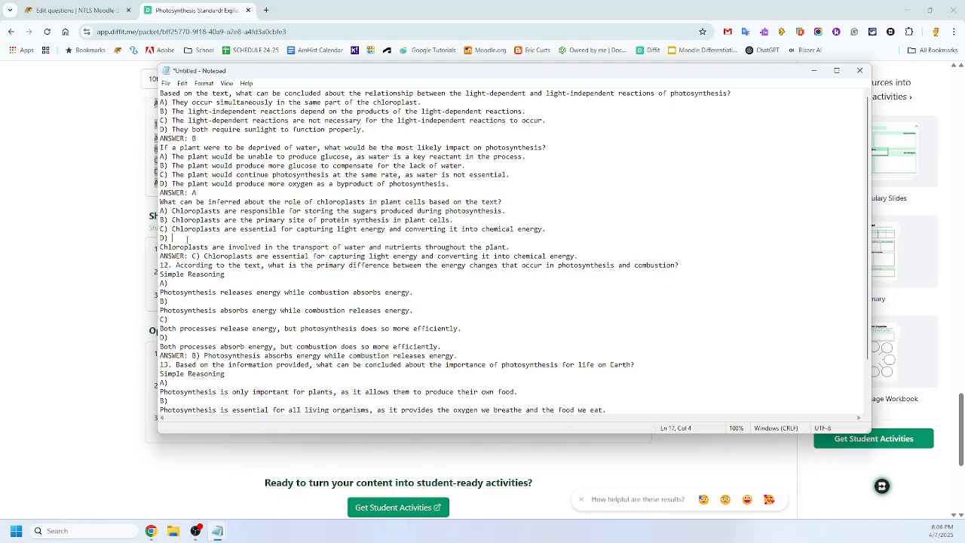
{"action": "key", "text": "Delete"}
Step: Trim the chloroplasts question's answer line to "ANSWER: C" and strip the number and "Simple Reasoning" line from the energy changes question
{"action": "left_click_drag", "start_coordinate": [196, 247], "coordinate": [176, 257]}
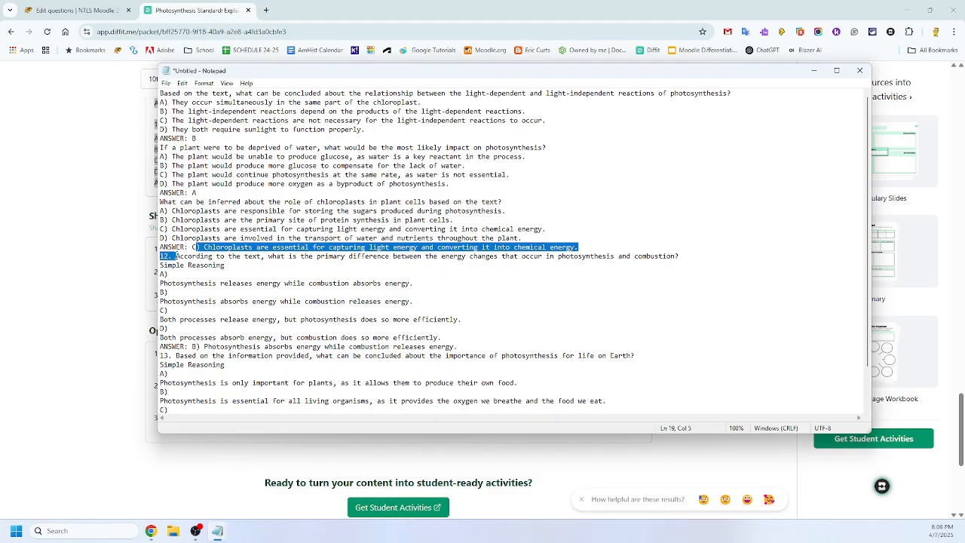
{"action": "key", "text": "Delete"}
{"action": "key", "text": "Return"}
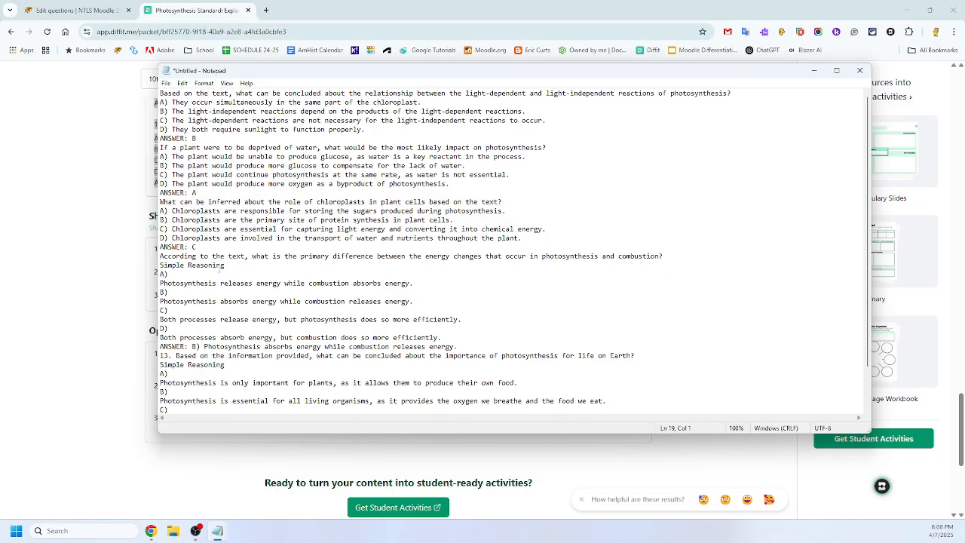
{"action": "left_click_drag", "start_coordinate": [224, 264], "coordinate": [160, 265]}
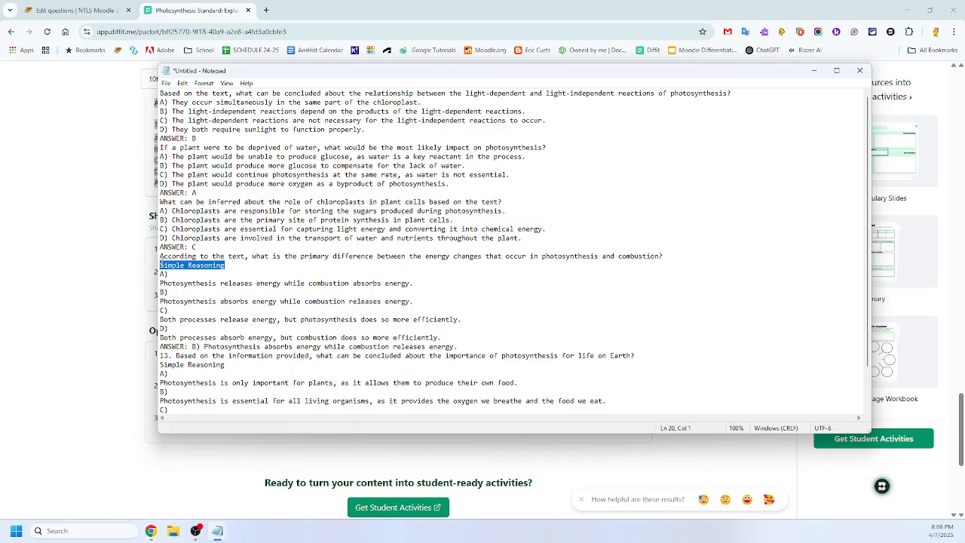
{"action": "key", "text": "Delete"}
{"action": "key", "text": "Delete"}
Step: Remove the "Simple Reasoning" line from the energy changes question and merge its choice letters A) to D) with their texts
{"action": "left_click", "coordinate": [182, 266]}
{"action": "key", "text": "Delete"}
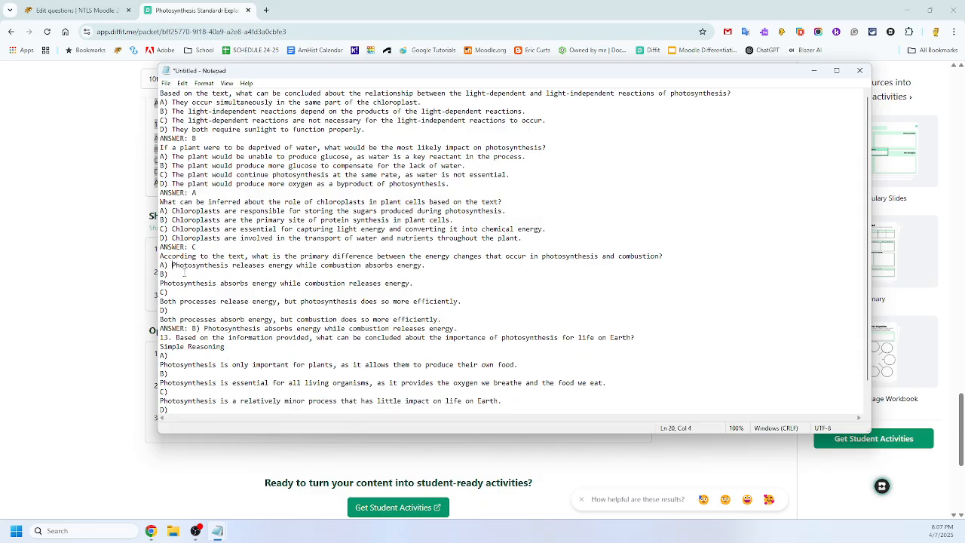
{"action": "left_click", "coordinate": [183, 275]}
{"action": "key", "text": "Delete"}
{"action": "left_click", "coordinate": [182, 282]}
{"action": "key", "text": "Delete"}
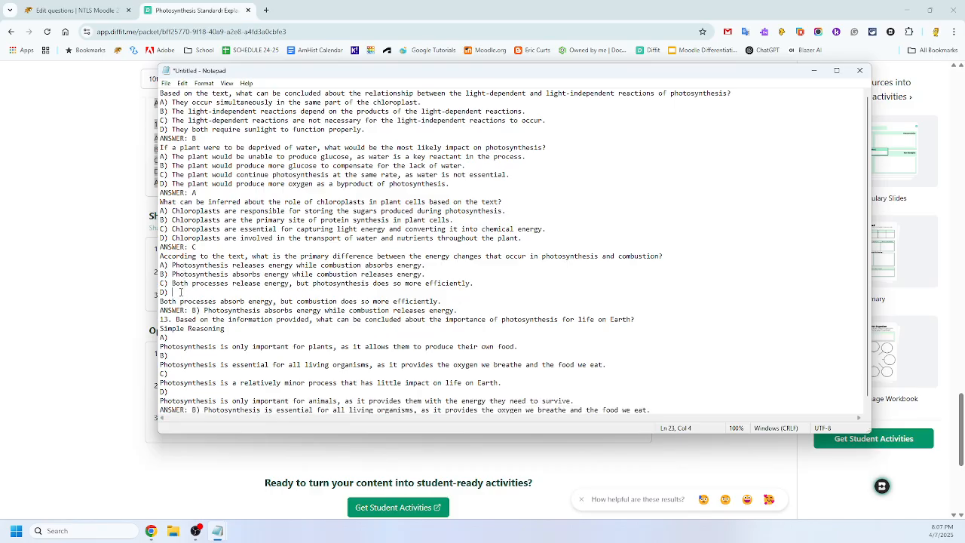
{"action": "key", "text": "Delete"}
Step: Trim the energy changes question's answer line to "ANSWER: B" and strip the number and "Simple Reasoning" line from the importance of photosynthesis question
{"action": "left_click_drag", "start_coordinate": [196, 301], "coordinate": [176, 311]}
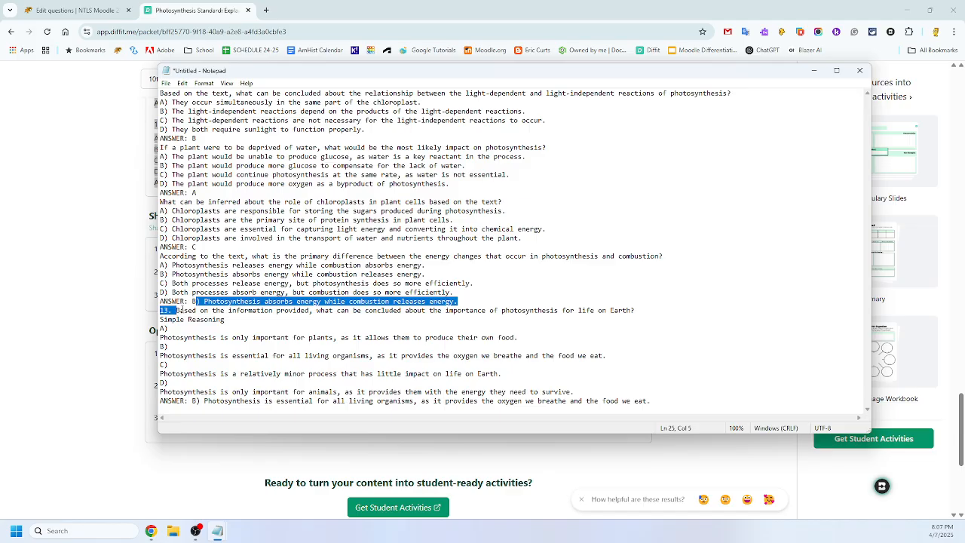
{"action": "key", "text": "Return"}
{"action": "left_click_drag", "start_coordinate": [225, 319], "coordinate": [152, 325]}
{"action": "key", "text": "Delete"}
{"action": "key", "text": "Delete"}
Step: Put choices A) to D) of the importance of photosynthesis question on one line each with their texts and trim its answer line to "ANSWER: B"
{"action": "key", "text": "End"}
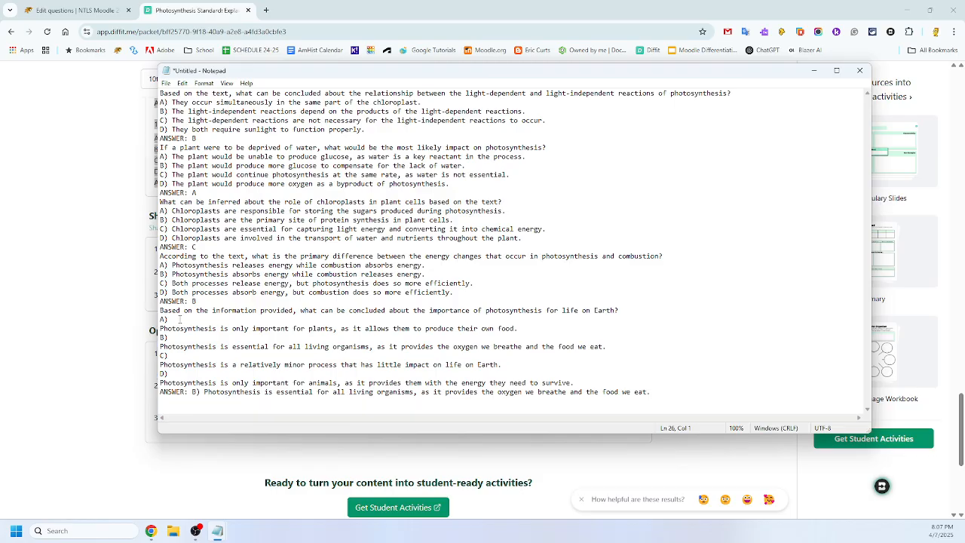
{"action": "key", "text": "Delete"}
{"action": "key", "text": "Down"}
{"action": "key", "text": "Delete"}
{"action": "key", "text": "Delete"}
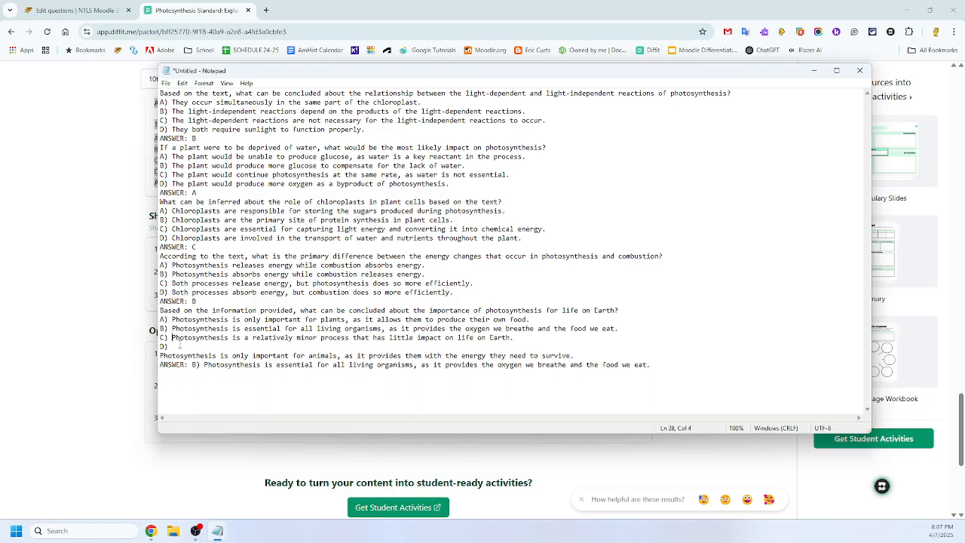
{"action": "key", "text": "Down"}
{"action": "key", "text": "Delete"}
{"action": "left_click_drag", "start_coordinate": [196, 356], "coordinate": [652, 355]}
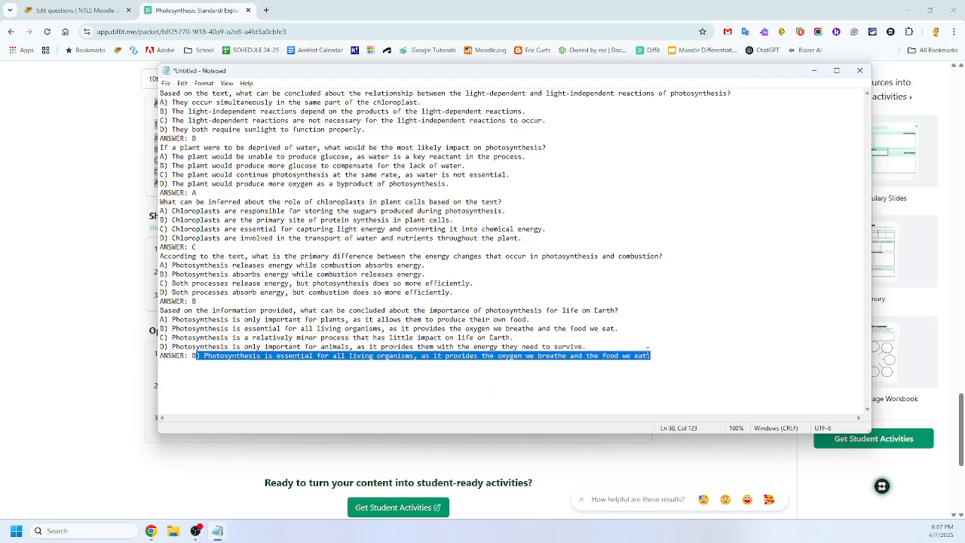
{"action": "key", "text": "Delete"}
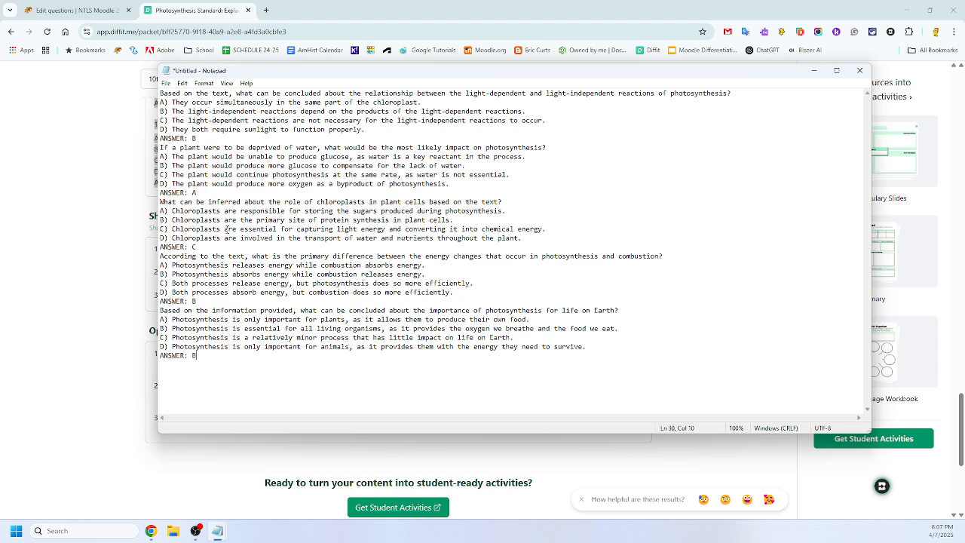
Step: Save the formatted questions in Downloads as the text file "Level 2 Question for Photo"
{"action": "left_click", "coordinate": [167, 83]}
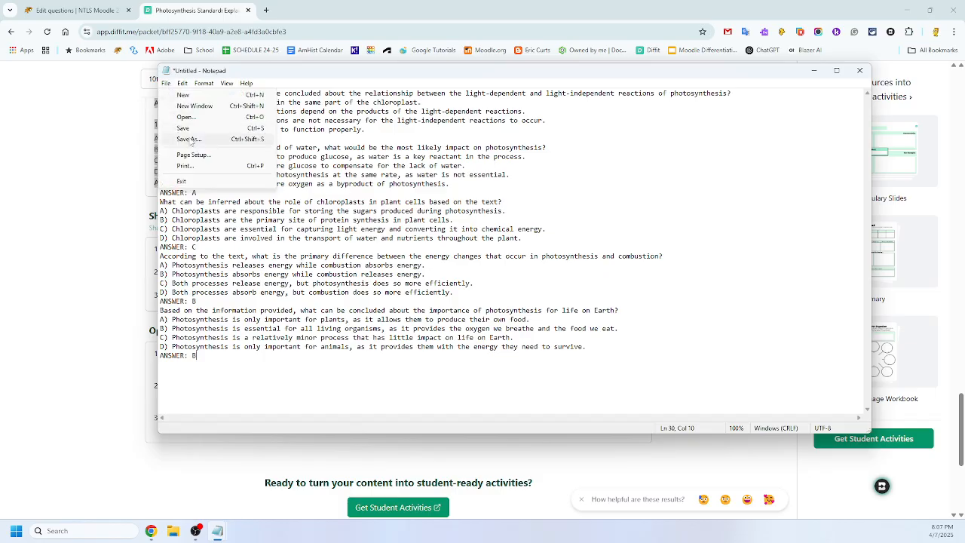
{"action": "left_click", "coordinate": [191, 142]}
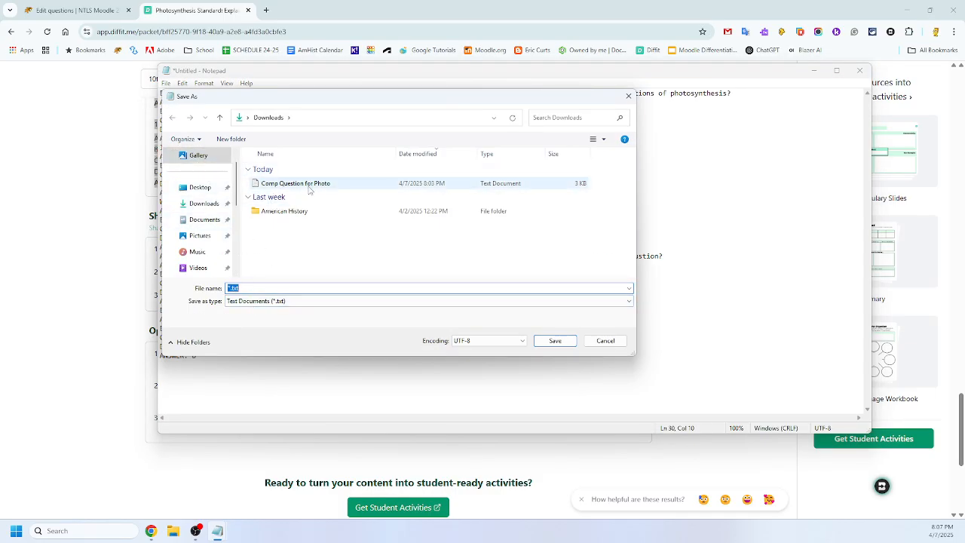
{"action": "left_click", "coordinate": [280, 186]}
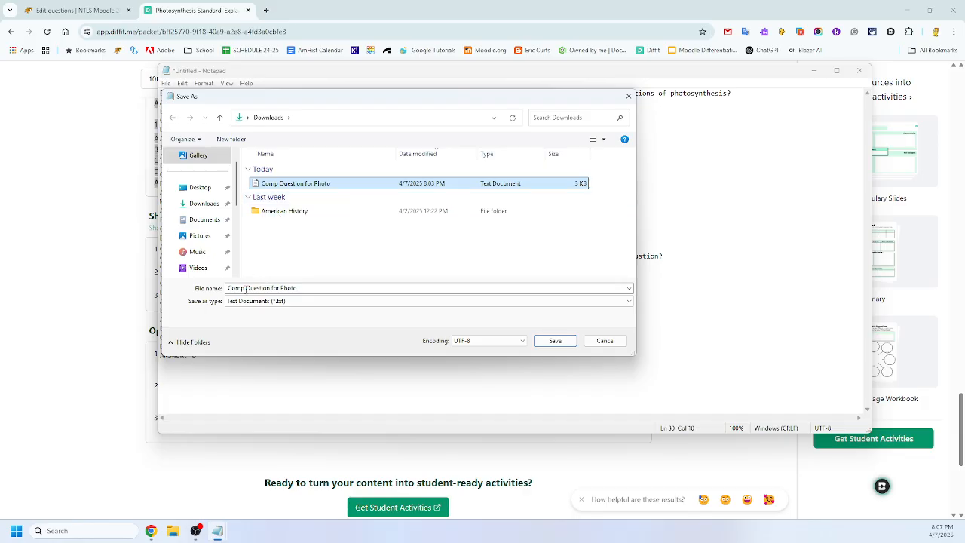
{"action": "left_click", "coordinate": [244, 288]}
{"action": "double_click", "coordinate": [244, 288]}
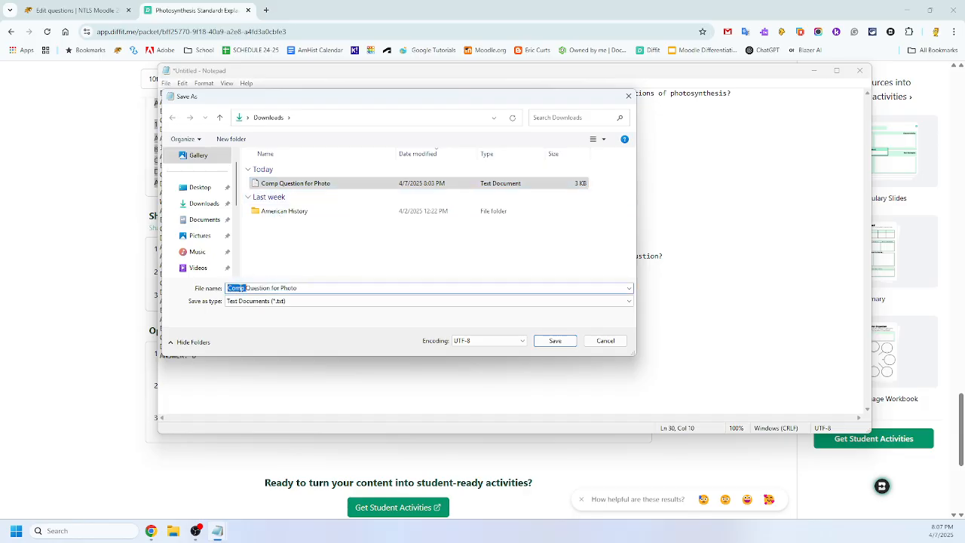
{"action": "key", "text": "BackSpace"}
{"action": "type", "text": "Level "}
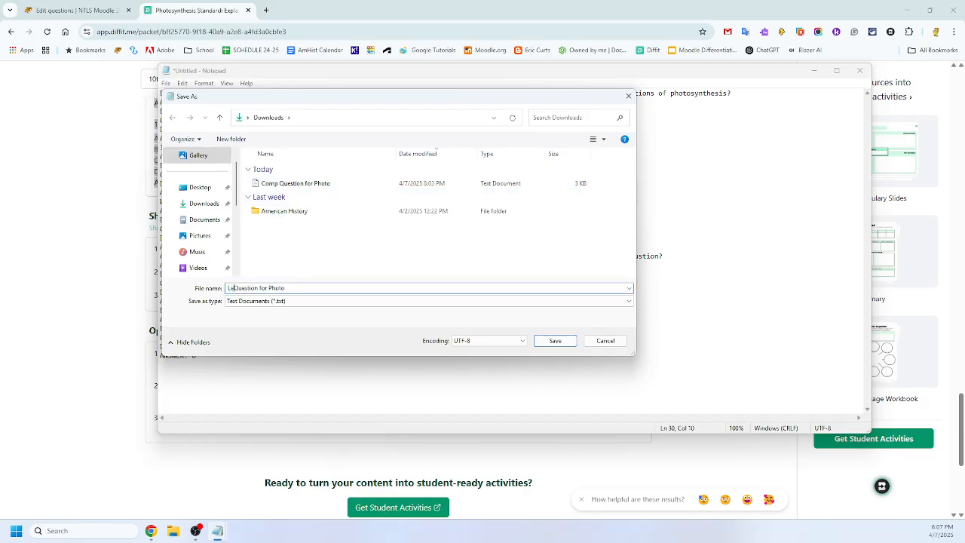
{"action": "type", "text": "2"}
{"action": "left_click", "coordinate": [555, 340]}
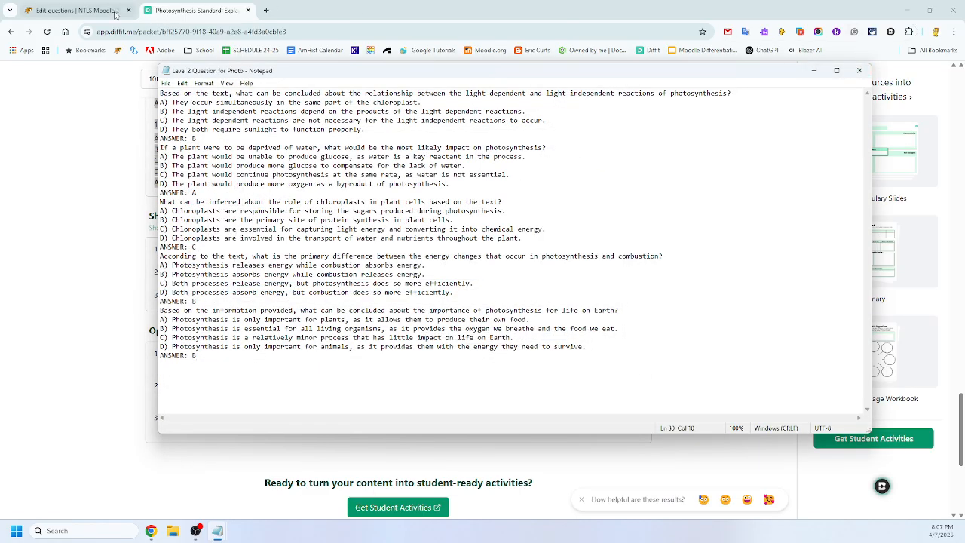
Step: Switch to Moodle, select the Level 2 category in the question bank and set up a question import in Aiken format
{"action": "left_click", "coordinate": [95, 10]}
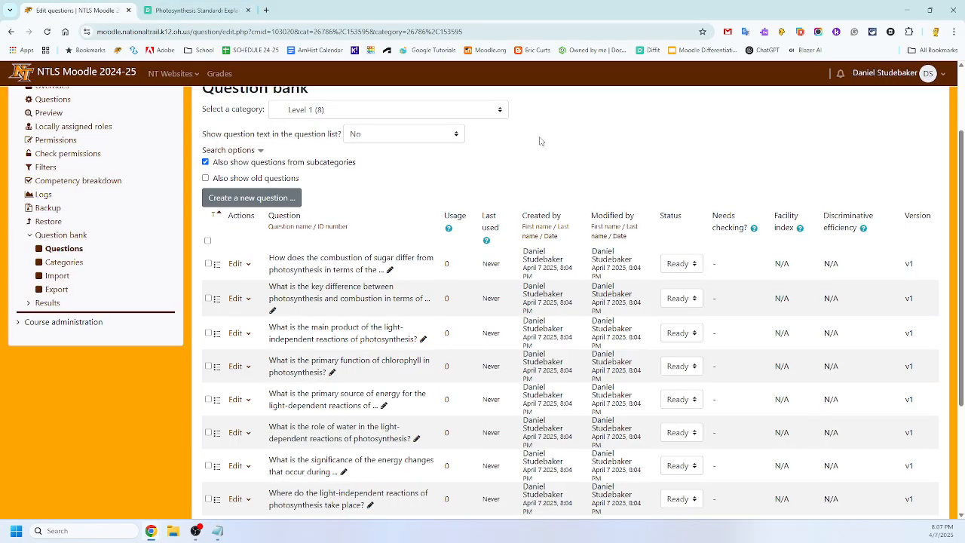
{"action": "left_click", "coordinate": [500, 114]}
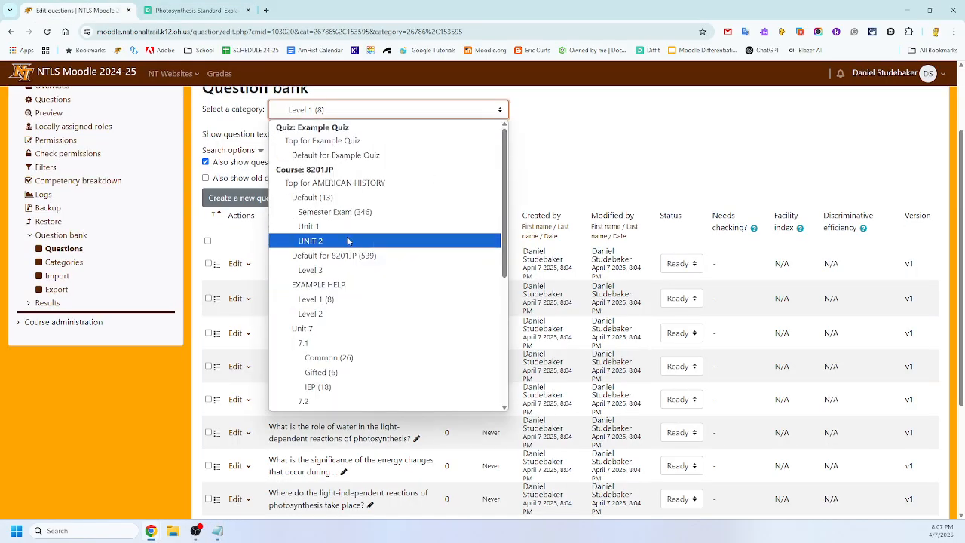
{"action": "left_click", "coordinate": [310, 314]}
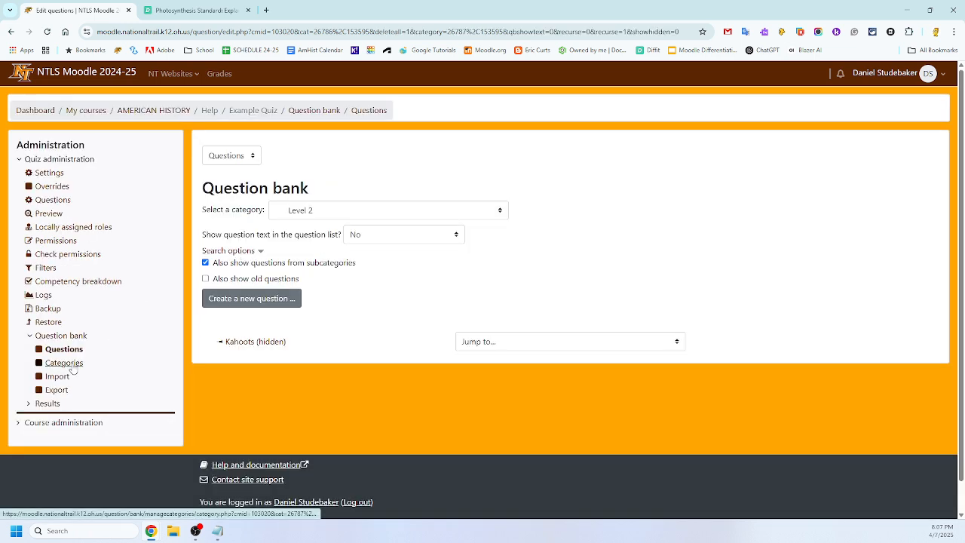
{"action": "left_click", "coordinate": [57, 376]}
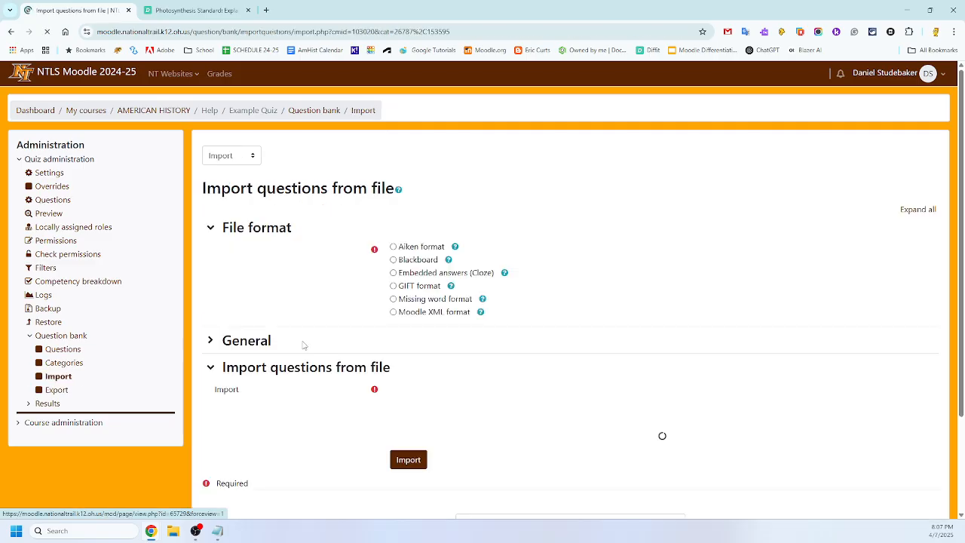
{"action": "left_click", "coordinate": [393, 248]}
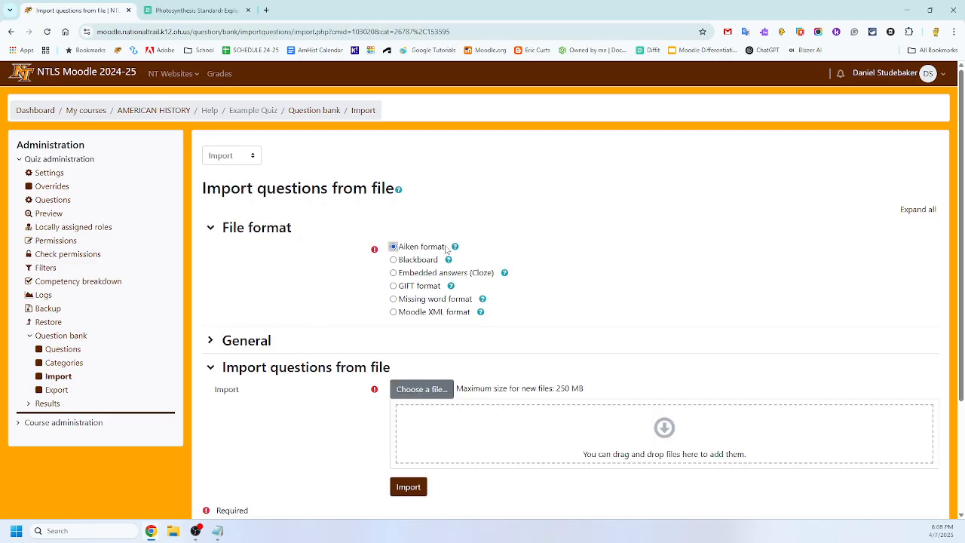
Step: Upload "Level 2 Question for Photo.txt" from Downloads and import its questions into the Level 2 category
{"action": "left_click", "coordinate": [419, 391]}
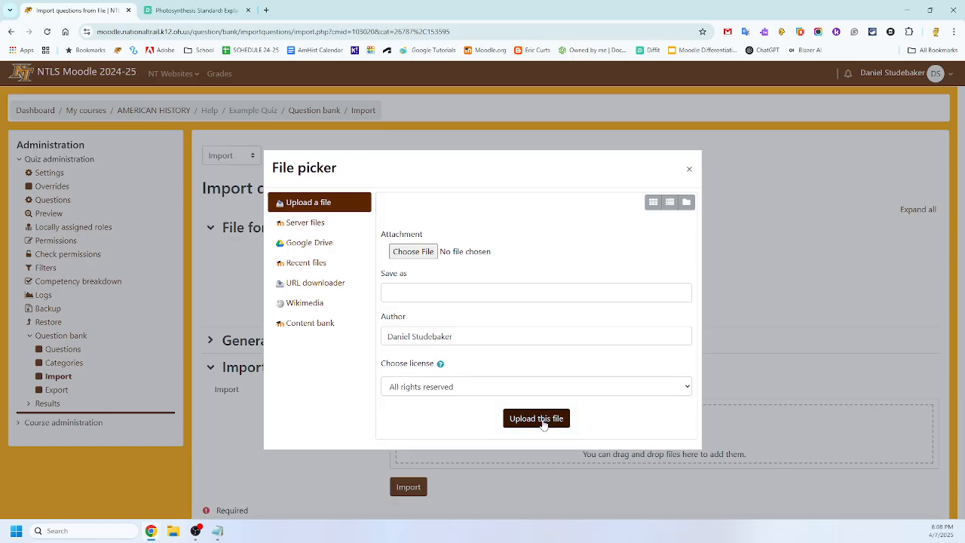
{"action": "left_click", "coordinate": [407, 255]}
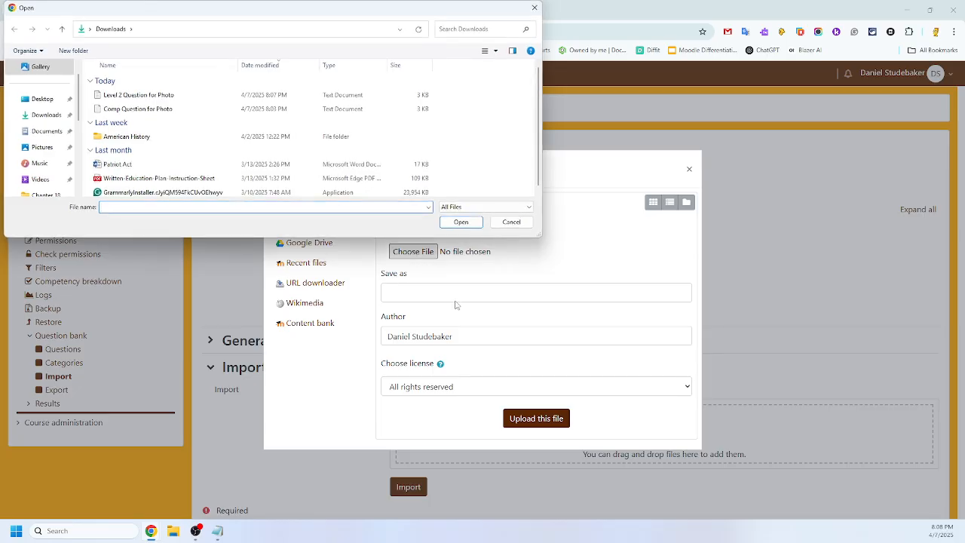
{"action": "left_click", "coordinate": [142, 96]}
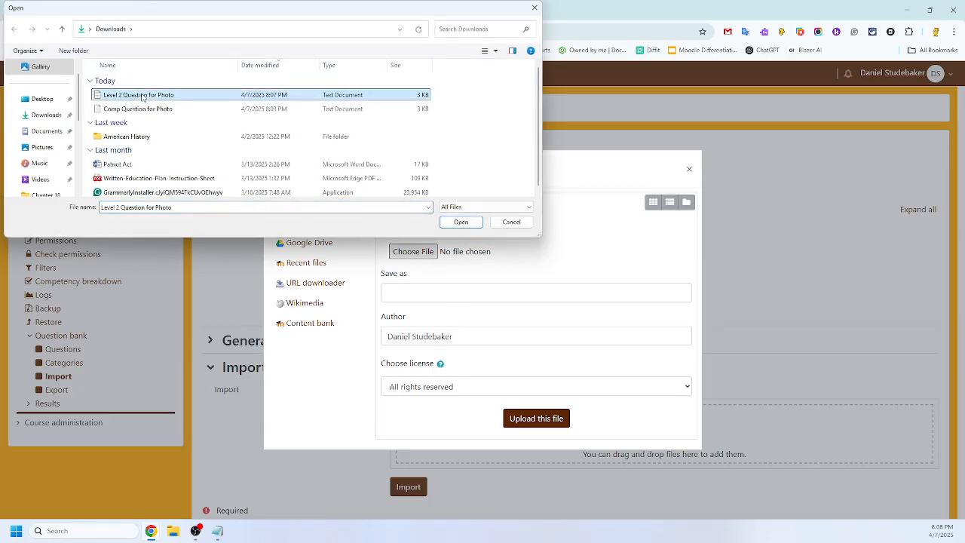
{"action": "double_click", "coordinate": [142, 97]}
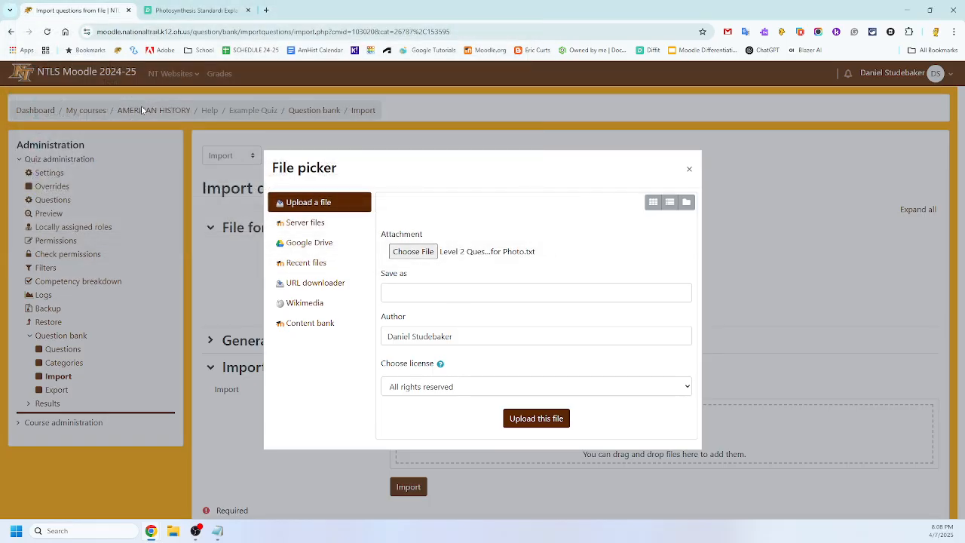
{"action": "left_click", "coordinate": [534, 415]}
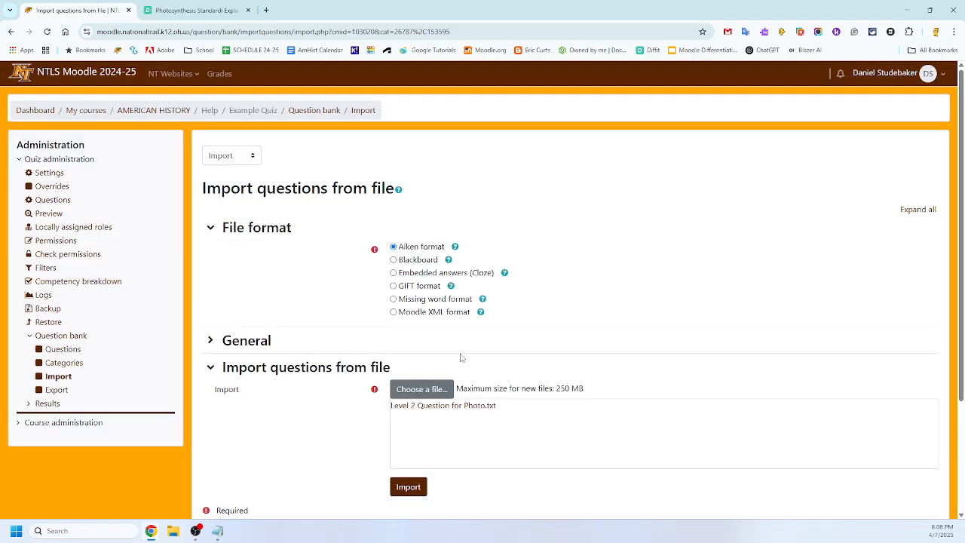
{"action": "scroll", "coordinate": [394, 383], "scroll_direction": "down", "scroll_amount": 2}
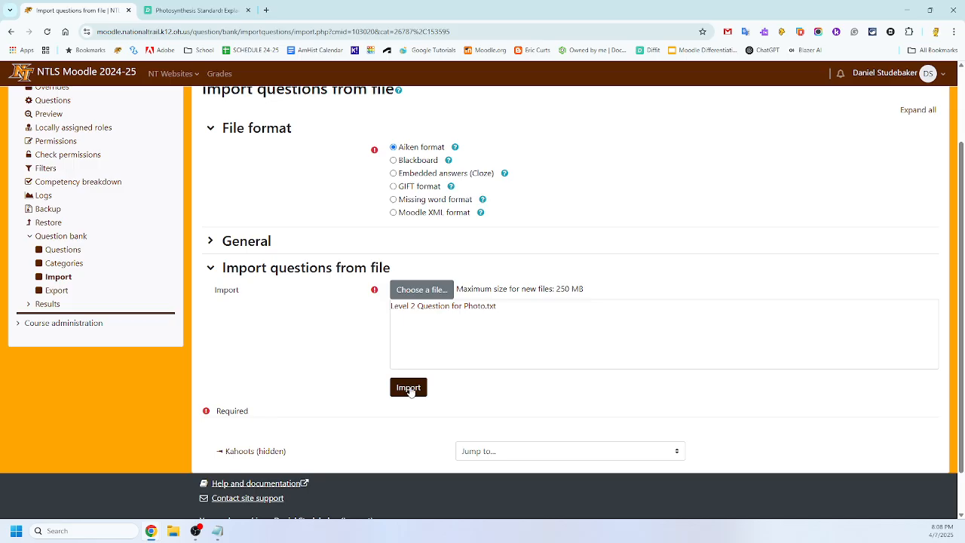
{"action": "left_click", "coordinate": [409, 388]}
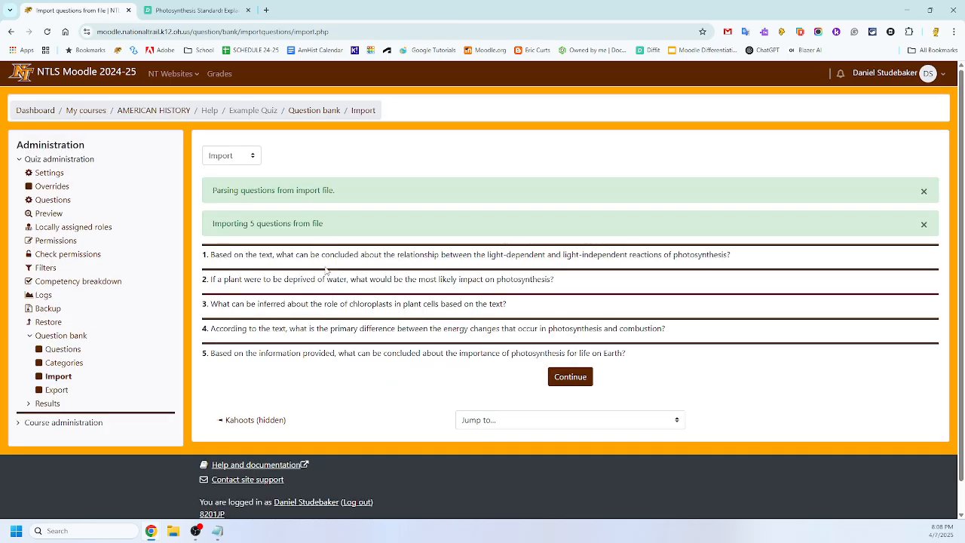
{"action": "left_click", "coordinate": [570, 378]}
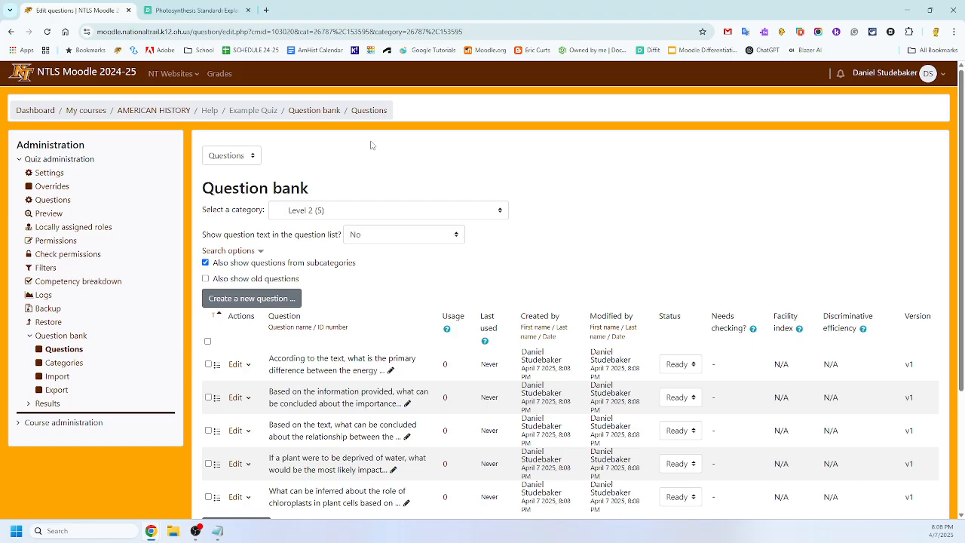
Step: Add 2 random questions from the existing category Level 1 to the Example Quiz
{"action": "left_click", "coordinate": [252, 111]}
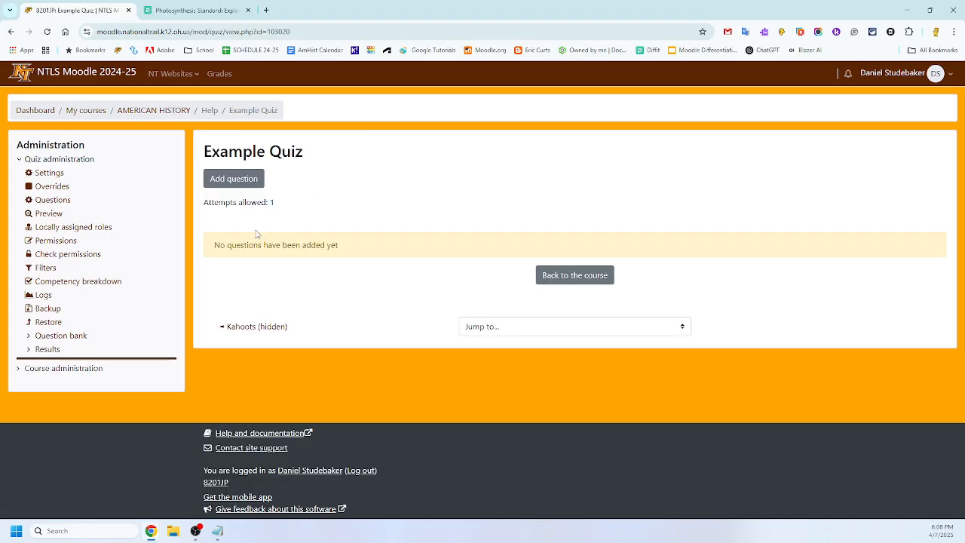
{"action": "left_click", "coordinate": [237, 180]}
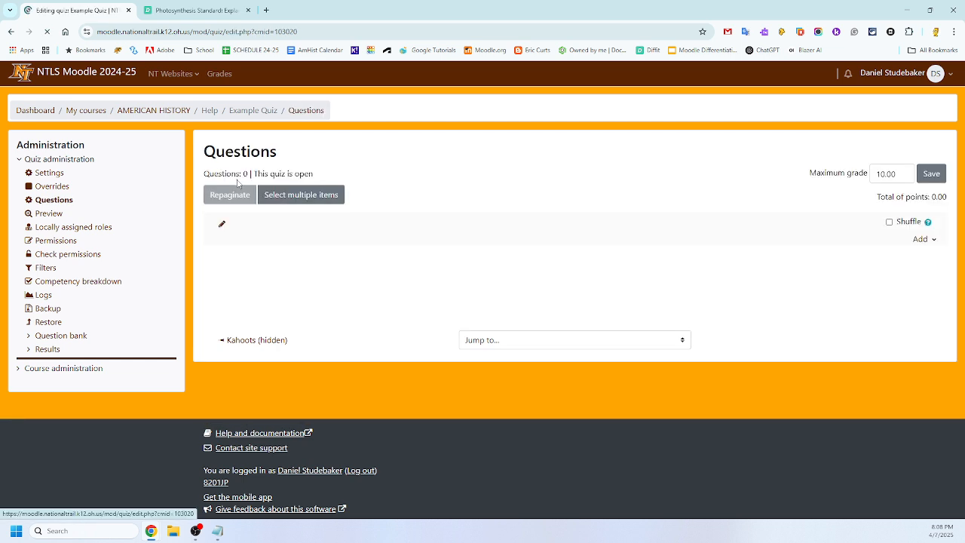
{"action": "left_click", "coordinate": [932, 242]}
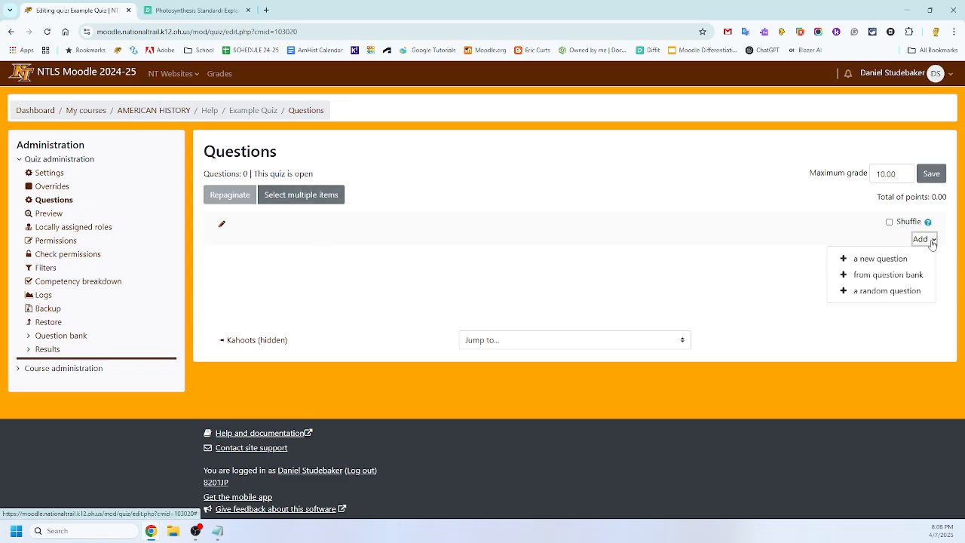
{"action": "left_click", "coordinate": [885, 294]}
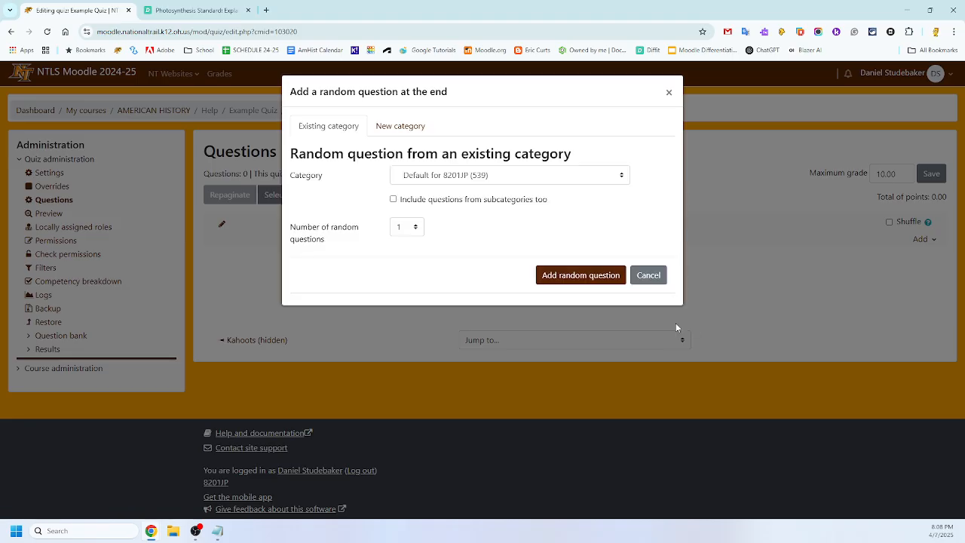
{"action": "left_click", "coordinate": [518, 176]}
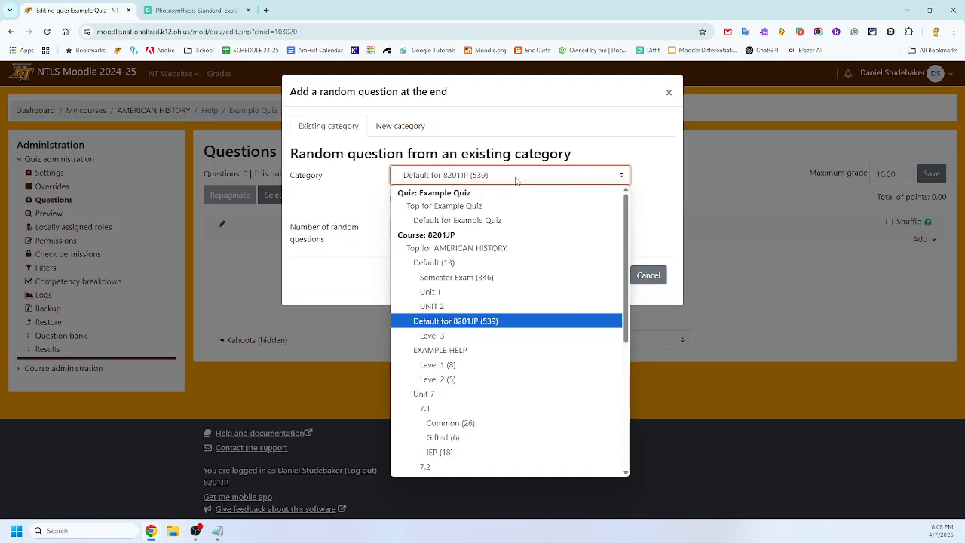
{"action": "left_click", "coordinate": [448, 365]}
{"action": "left_click", "coordinate": [417, 227]}
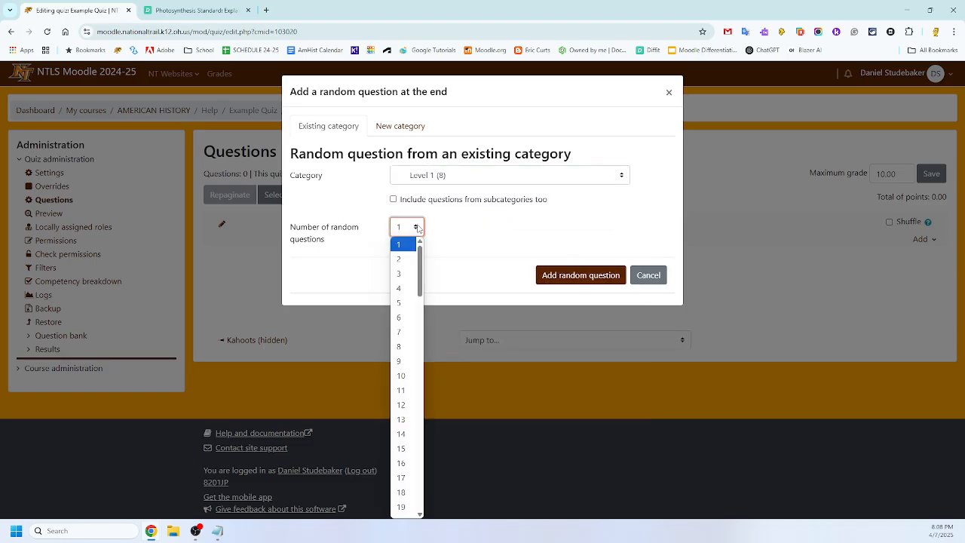
{"action": "left_click", "coordinate": [411, 260]}
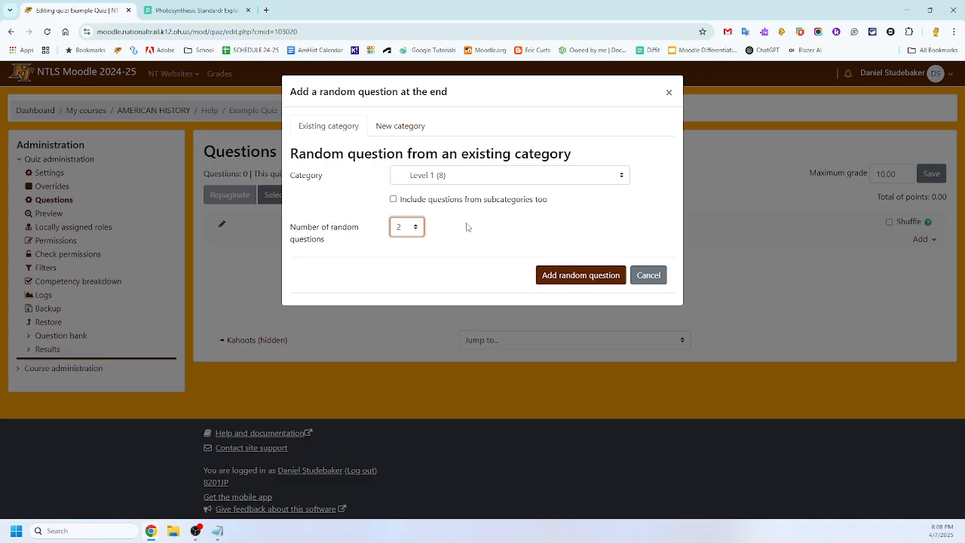
{"action": "left_click", "coordinate": [577, 279]}
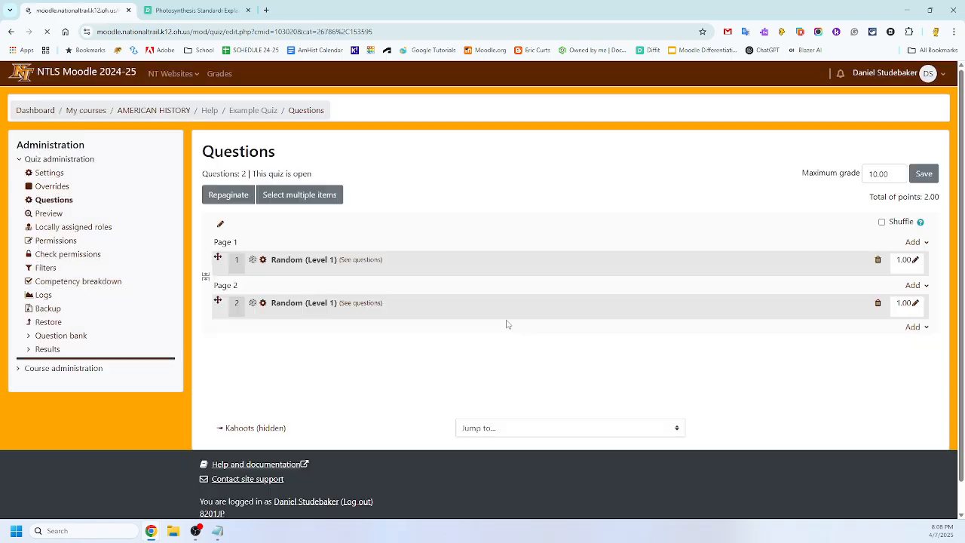
Step: Add 2 random questions from the existing category Level 2 to the end of the Example Quiz
{"action": "left_click", "coordinate": [916, 326]}
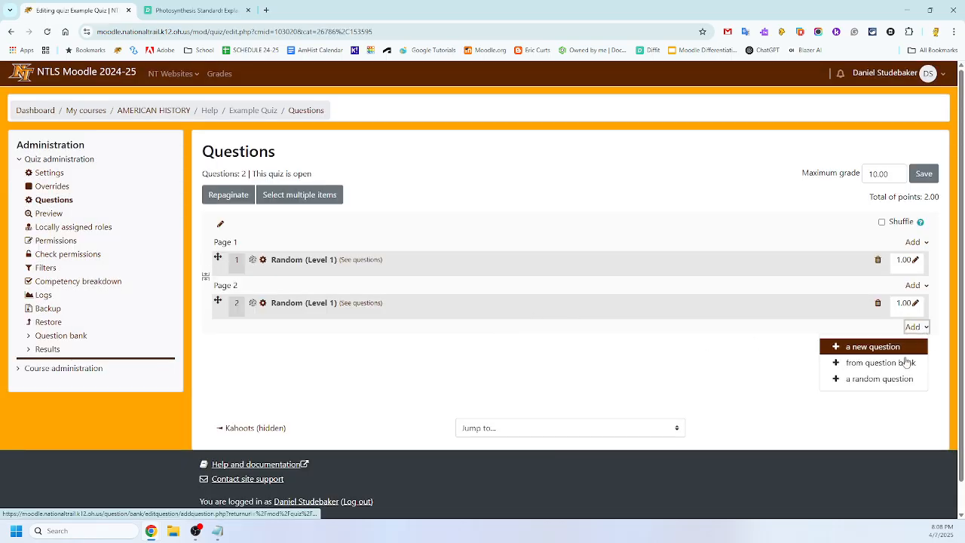
{"action": "left_click", "coordinate": [875, 379]}
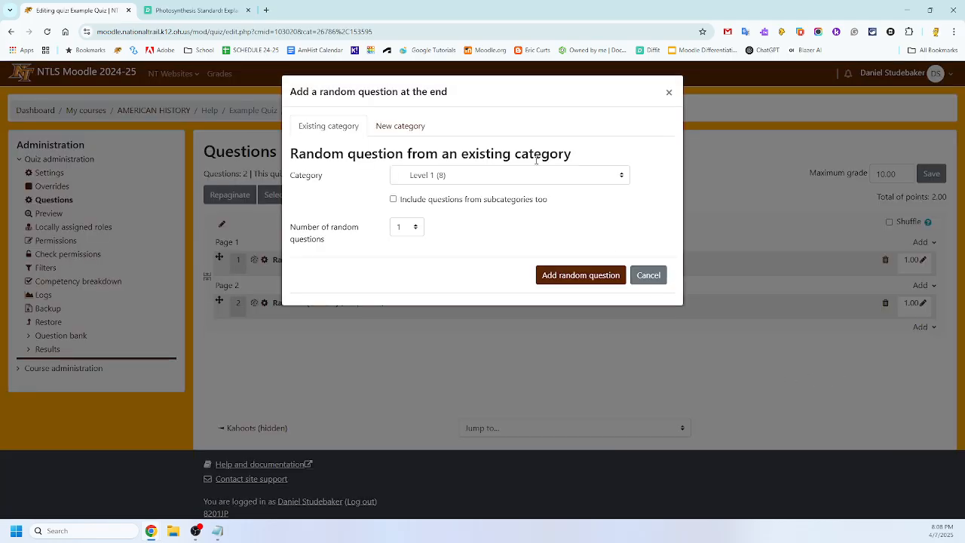
{"action": "left_click", "coordinate": [530, 178]}
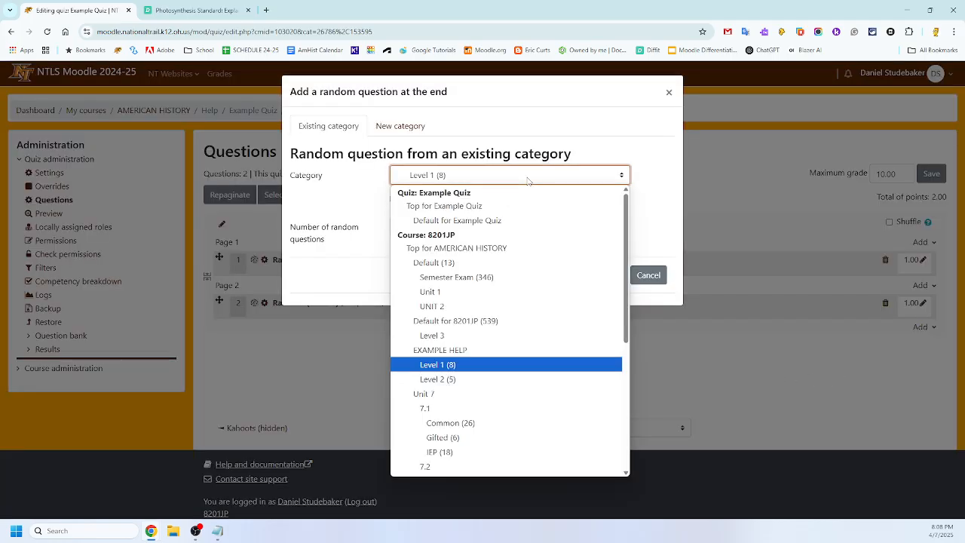
{"action": "left_click", "coordinate": [444, 380]}
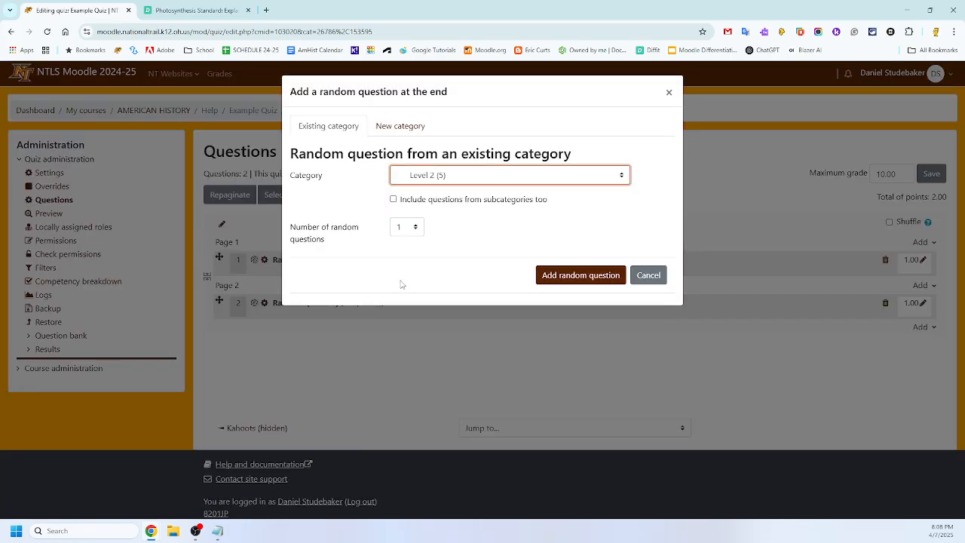
{"action": "left_click", "coordinate": [416, 229]}
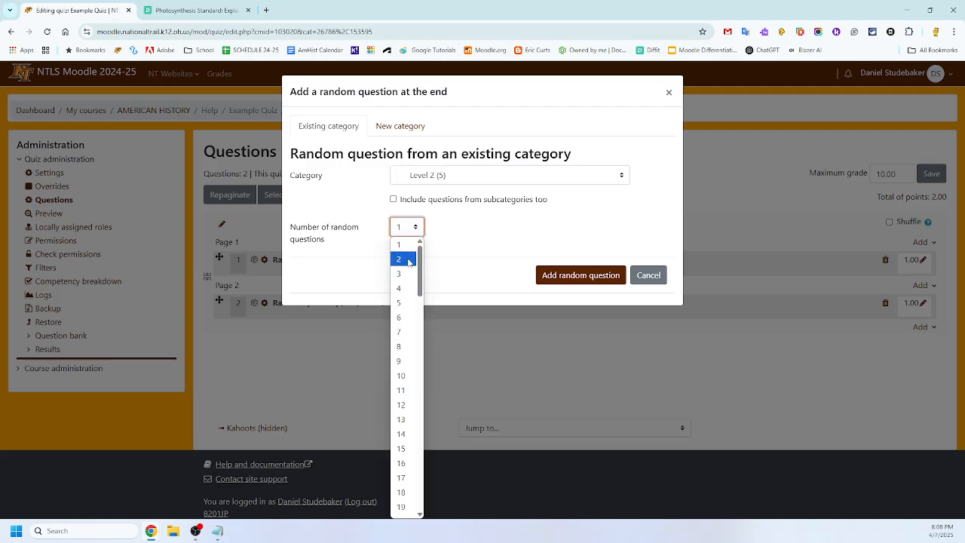
{"action": "left_click", "coordinate": [400, 259]}
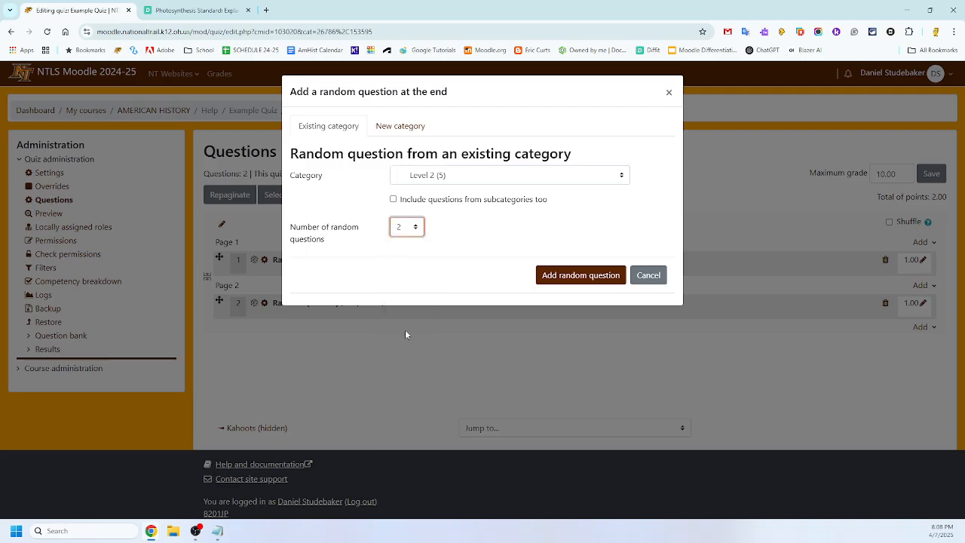
{"action": "left_click", "coordinate": [580, 276]}
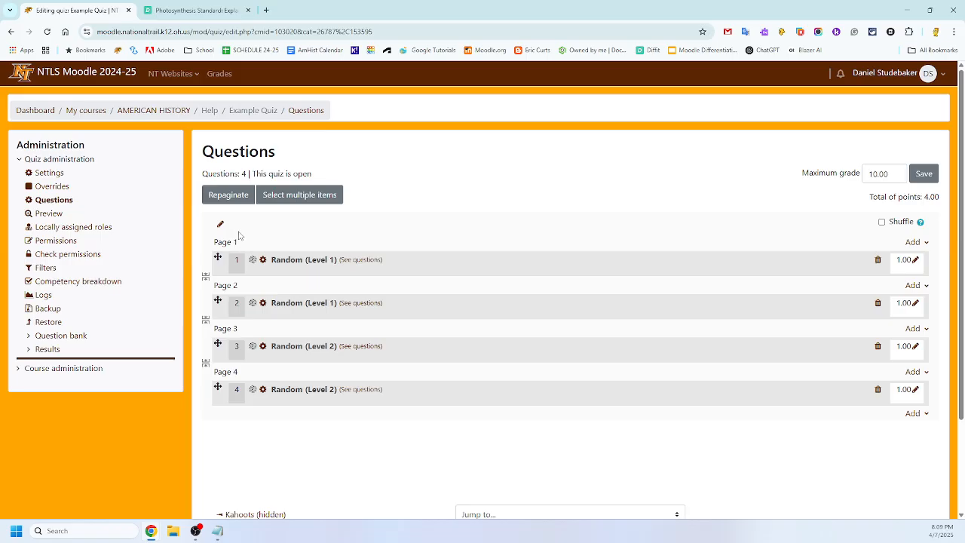
Step: Switch to the Diffit photosynthesis page, look through the Brisk extension's library of creatable resources and close Brisk
{"action": "left_click", "coordinate": [192, 9]}
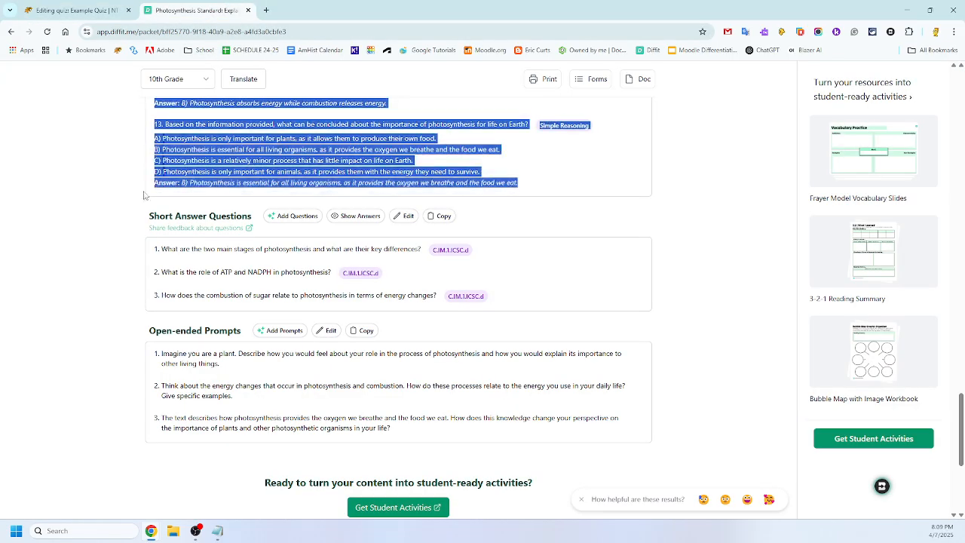
{"action": "left_click", "coordinate": [109, 194]}
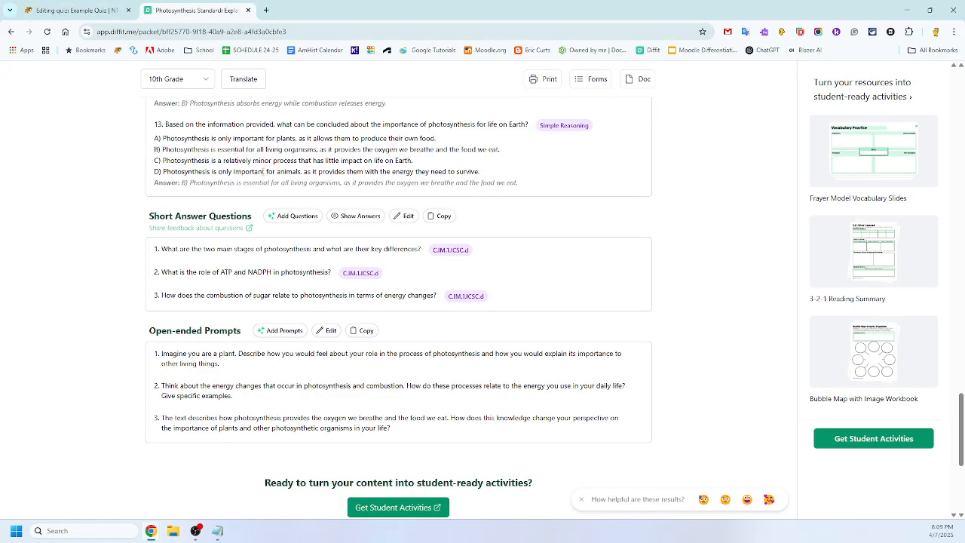
{"action": "scroll", "coordinate": [260, 172], "scroll_direction": "up", "scroll_amount": 1}
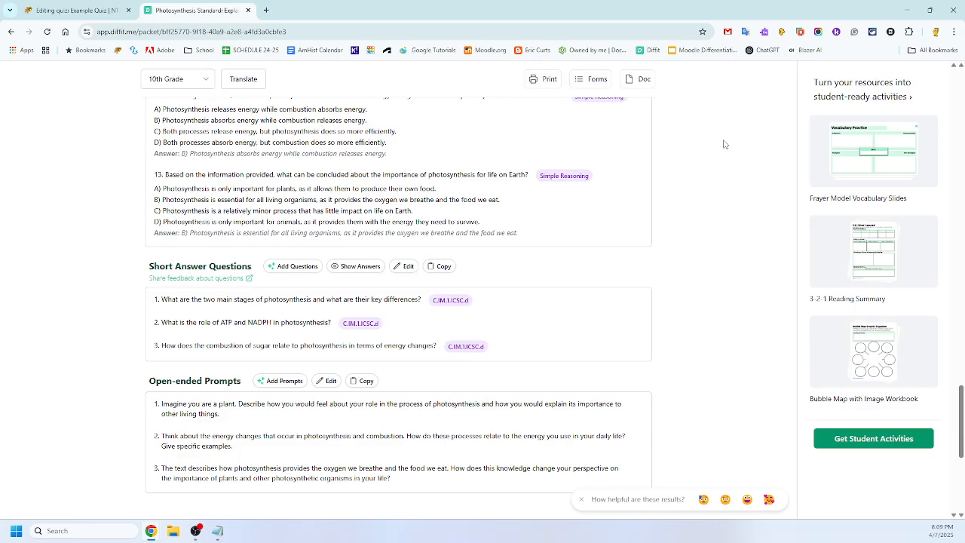
{"action": "left_click", "coordinate": [891, 33]}
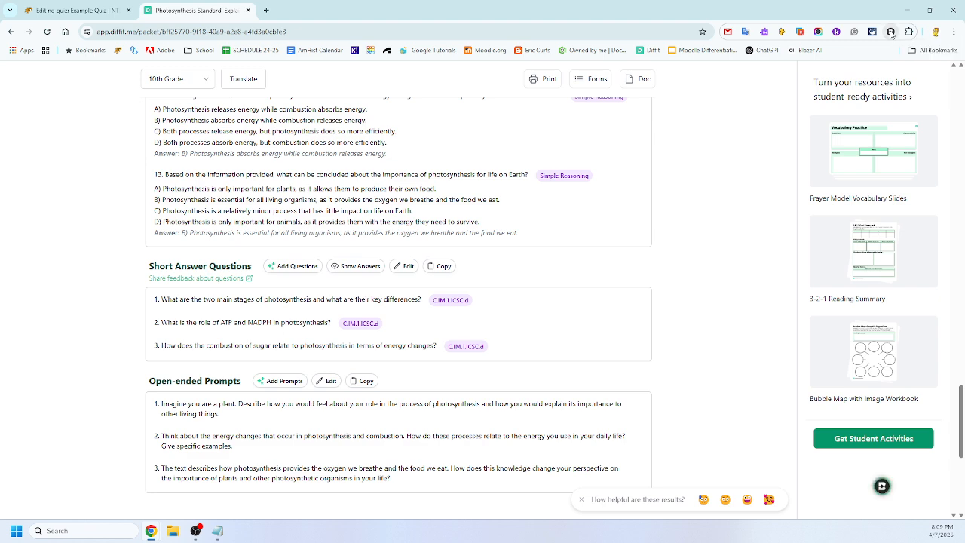
{"action": "left_click", "coordinate": [883, 488]}
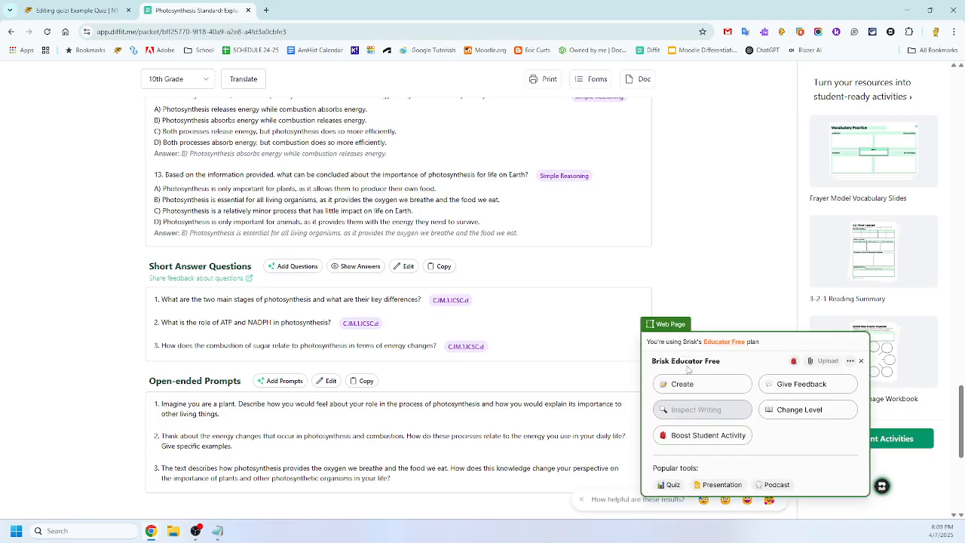
{"action": "left_click", "coordinate": [683, 385]}
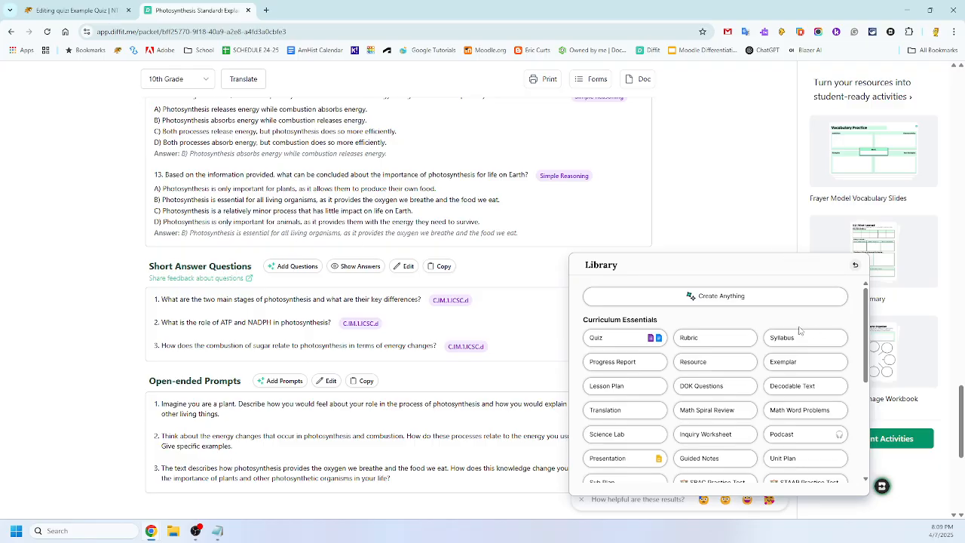
{"action": "left_click", "coordinate": [855, 268]}
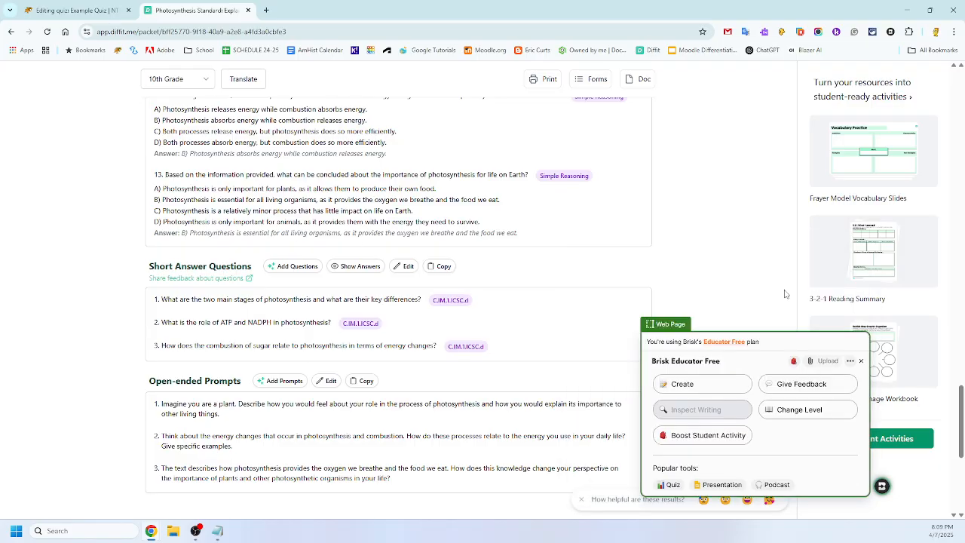
{"action": "left_click", "coordinate": [862, 361]}
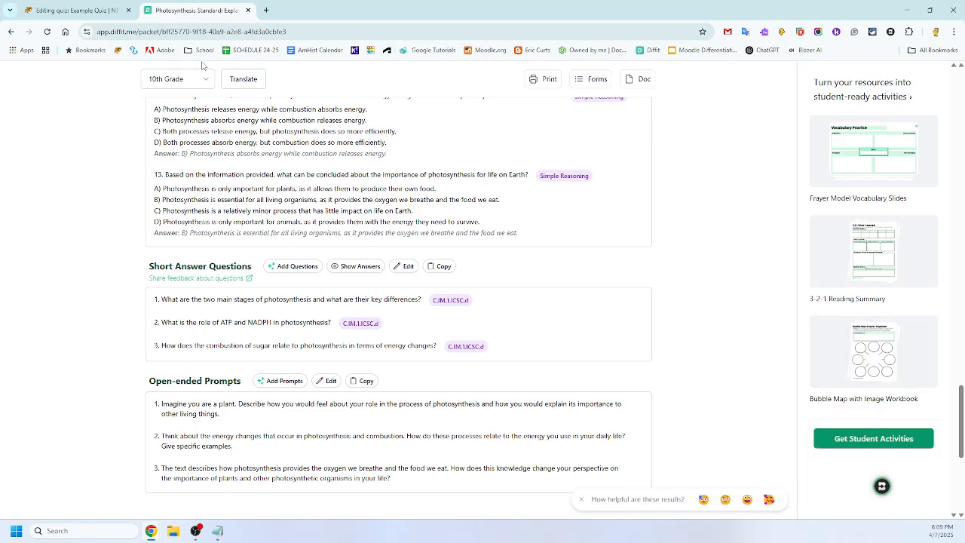
Step: Examine how question 12 on the Diffit page is laid out: question text, choices A to D and answer line
{"action": "scroll", "coordinate": [246, 174], "scroll_direction": "up", "scroll_amount": 2}
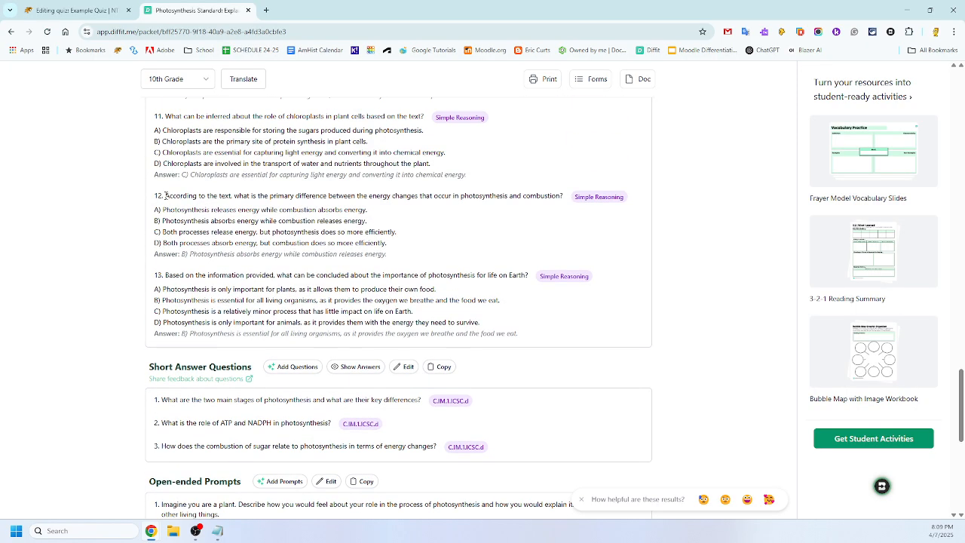
{"action": "left_click_drag", "start_coordinate": [165, 195], "coordinate": [214, 197]}
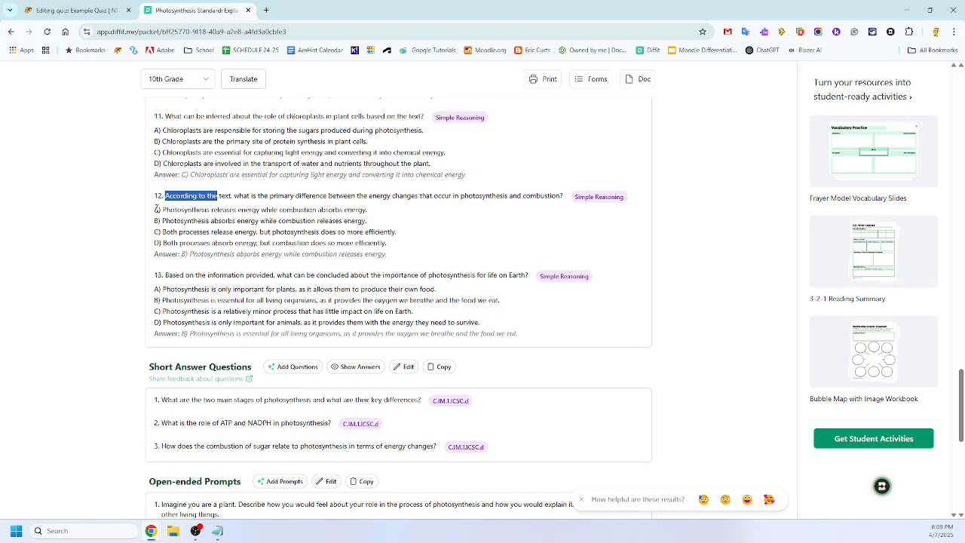
{"action": "left_click_drag", "start_coordinate": [155, 211], "coordinate": [388, 248]}
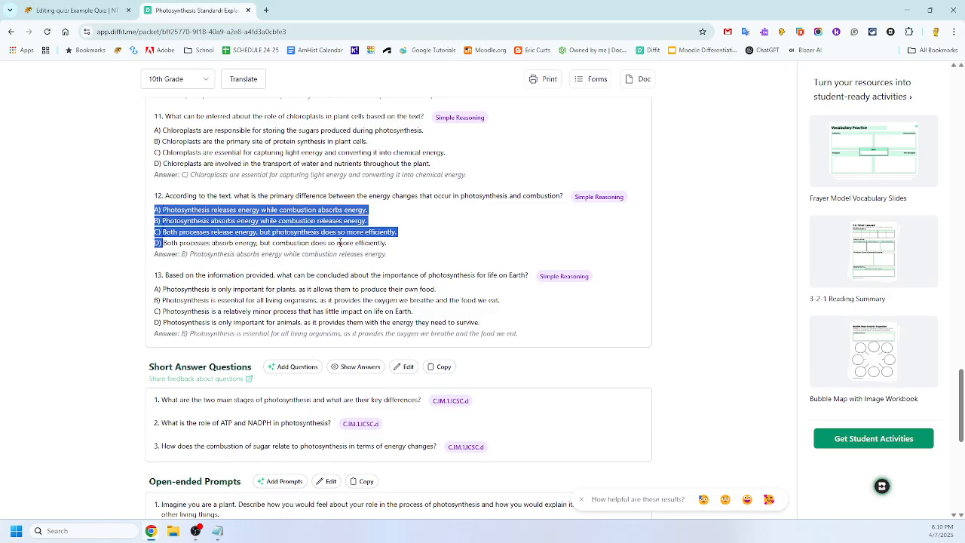
{"action": "left_click_drag", "start_coordinate": [206, 252], "coordinate": [205, 248]}
{"action": "left_click", "coordinate": [155, 256]}
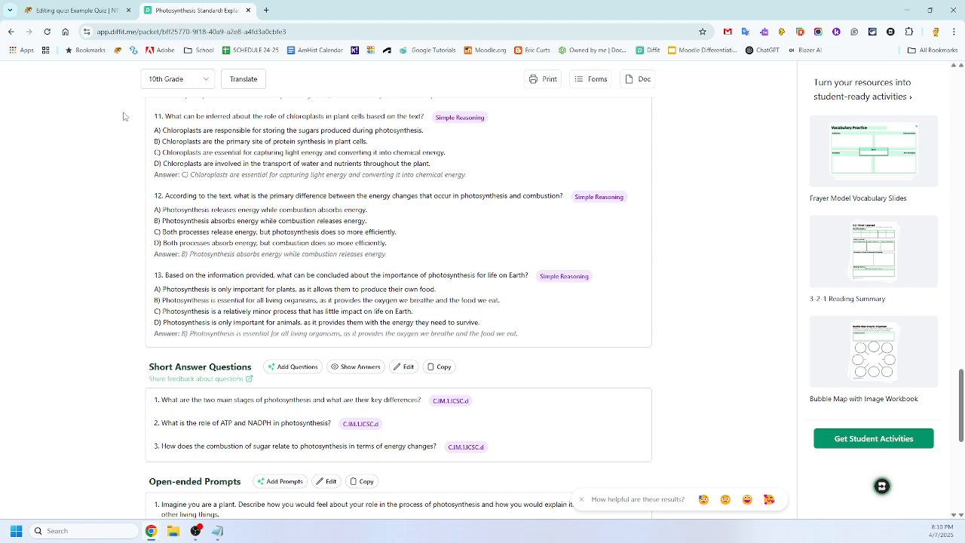
Step: Check the Aiken layout of "Level 2 Question for Photo" in Notepad and return to the Example Quiz questions in Moodle
{"action": "left_click", "coordinate": [221, 533]}
{"action": "left_click", "coordinate": [241, 483]}
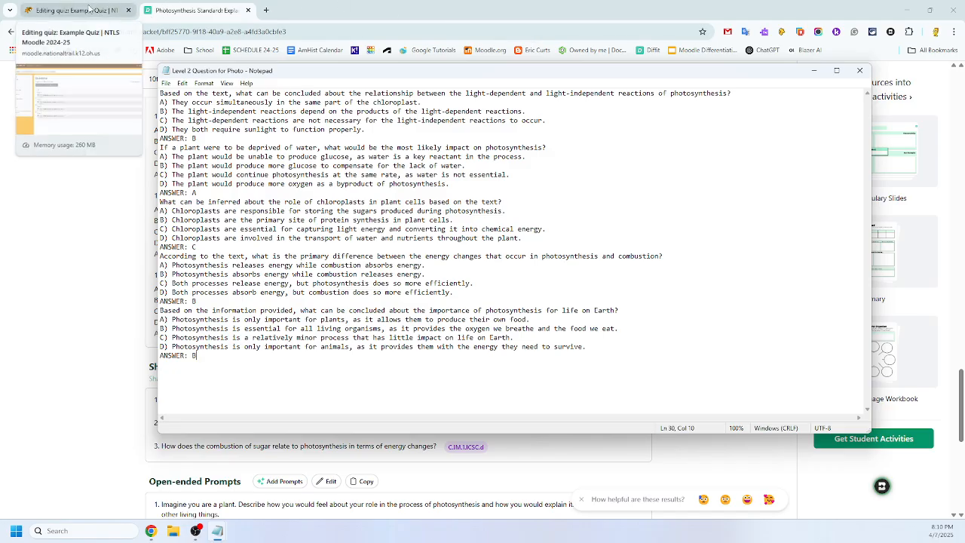
{"action": "left_click", "coordinate": [88, 10]}
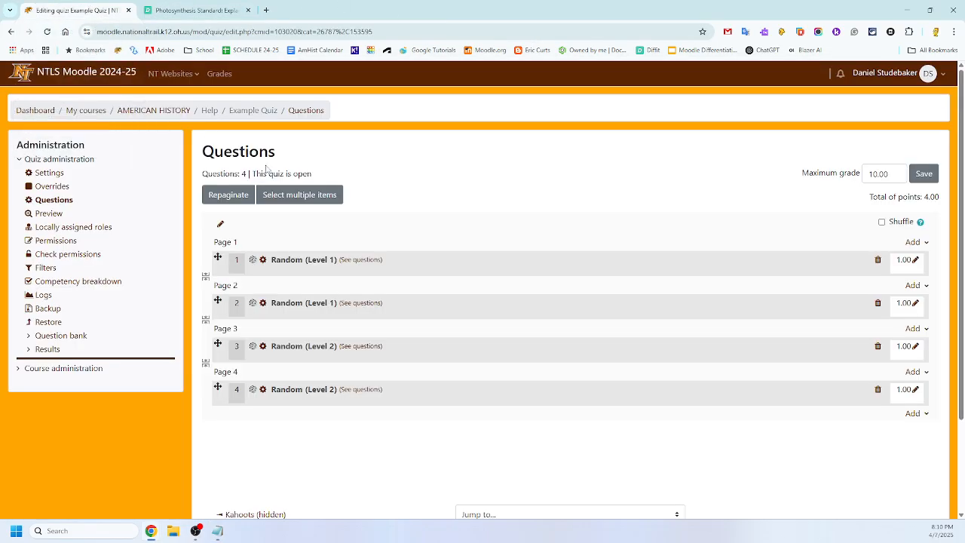